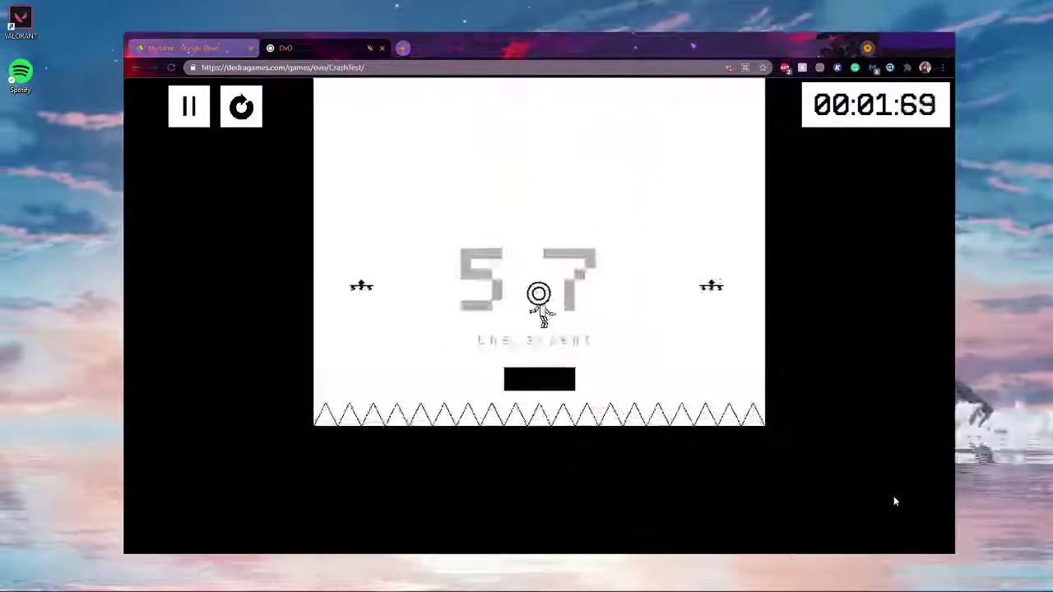
{"action": "key", "text": "Up"}
{"action": "key", "text": "Right"}
{"action": "key", "text": "Right"}
{"action": "key", "text": "Up"}
{"action": "key", "text": "Up"}
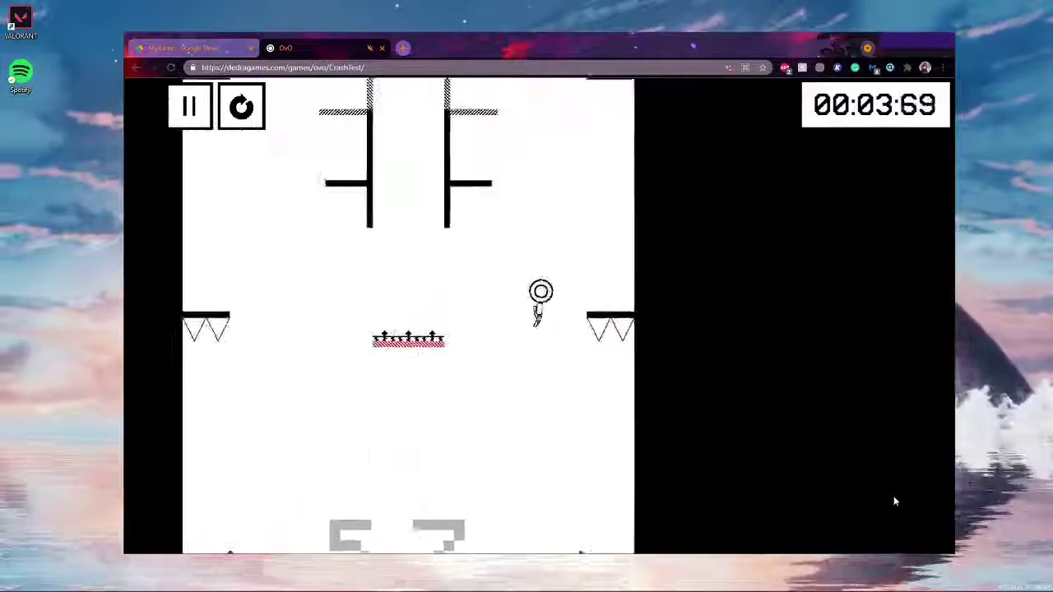
{"action": "key", "text": "Right"}
{"action": "key", "text": "Up"}
{"action": "key", "text": "Up"}
{"action": "key", "text": "Left"}
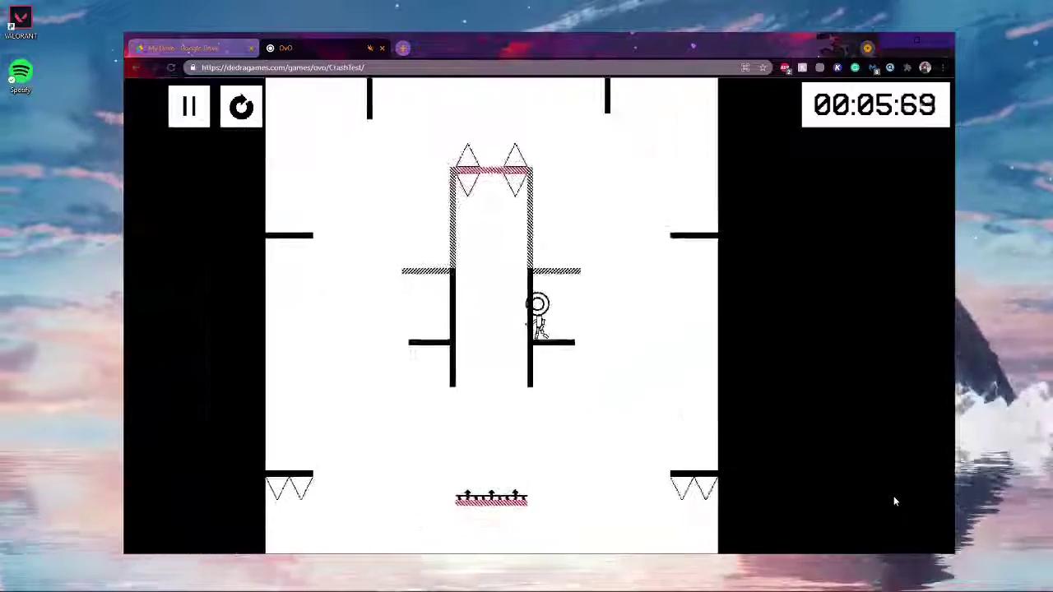
{"action": "key", "text": "Right"}
{"action": "key", "text": "Up"}
{"action": "key", "text": "Left"}
{"action": "key", "text": "Right"}
{"action": "key", "text": "Up"}
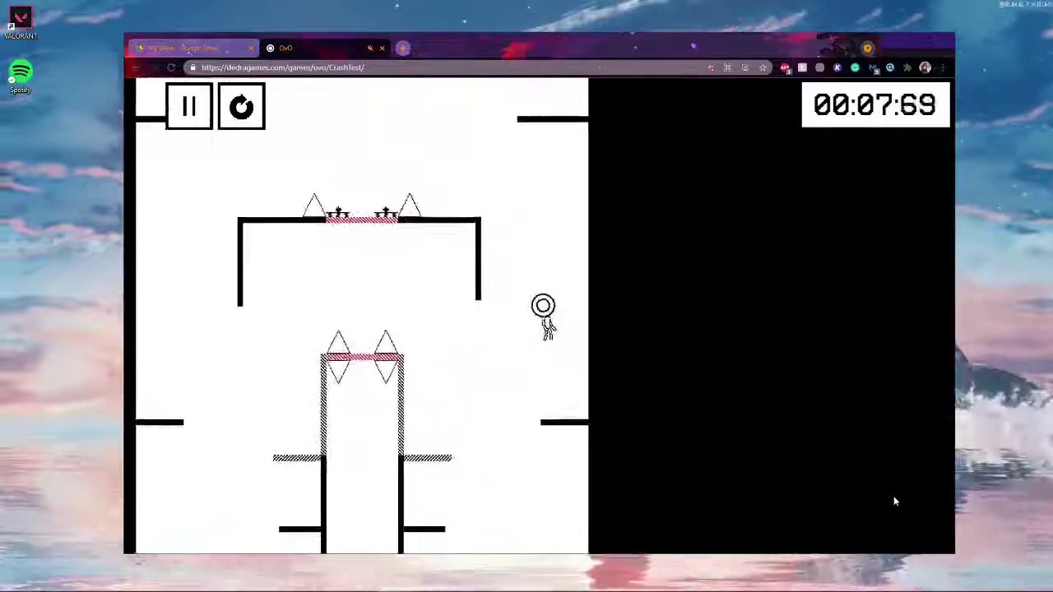
{"action": "key", "text": "Right"}
{"action": "key", "text": "Up"}
{"action": "key", "text": "Up"}
{"action": "key", "text": "Left"}
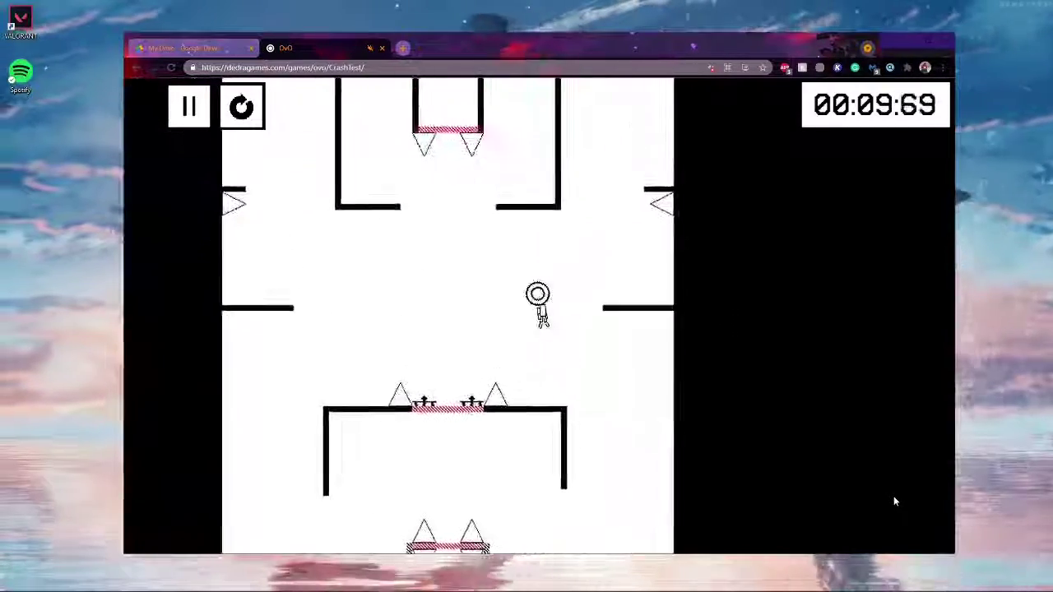
{"action": "key", "text": "Right"}
{"action": "key", "text": "Up"}
{"action": "key", "text": "Left"}
{"action": "key", "text": "Up"}
{"action": "key", "text": "Right"}
{"action": "key", "text": "Up"}
{"action": "key", "text": "Left"}
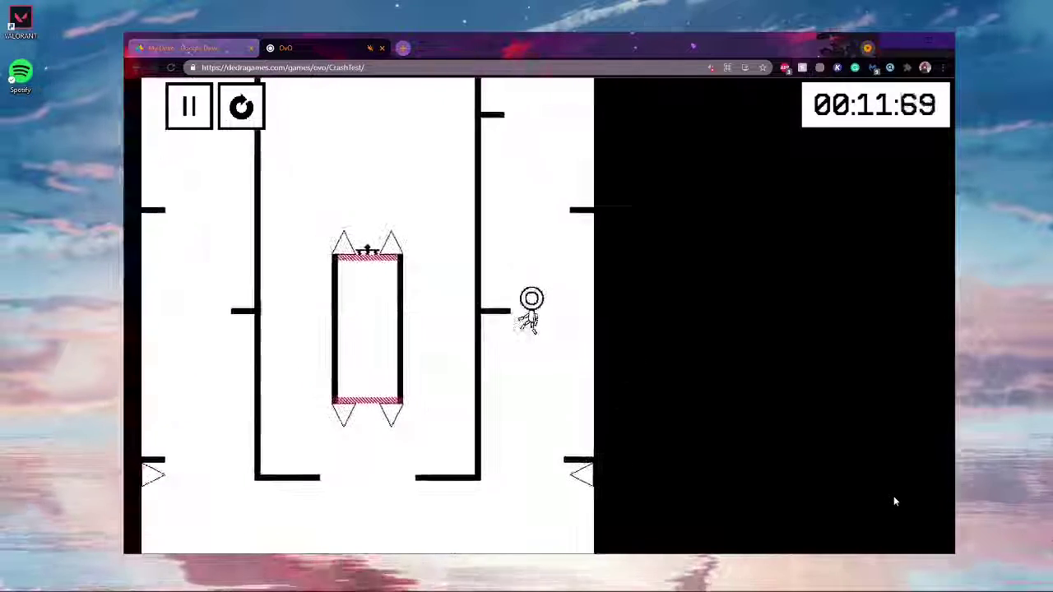
{"action": "key", "text": "Right"}
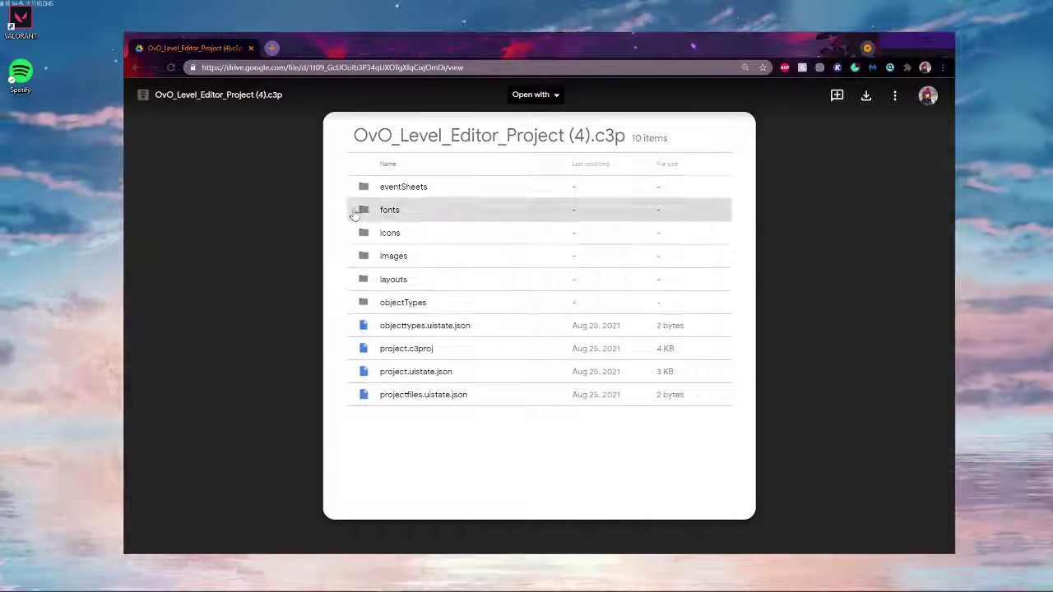
- Download the OvO_Level_Editor_Project (4).c3p file from Google Drive
{"action": "double_click", "coordinate": [380, 138]}
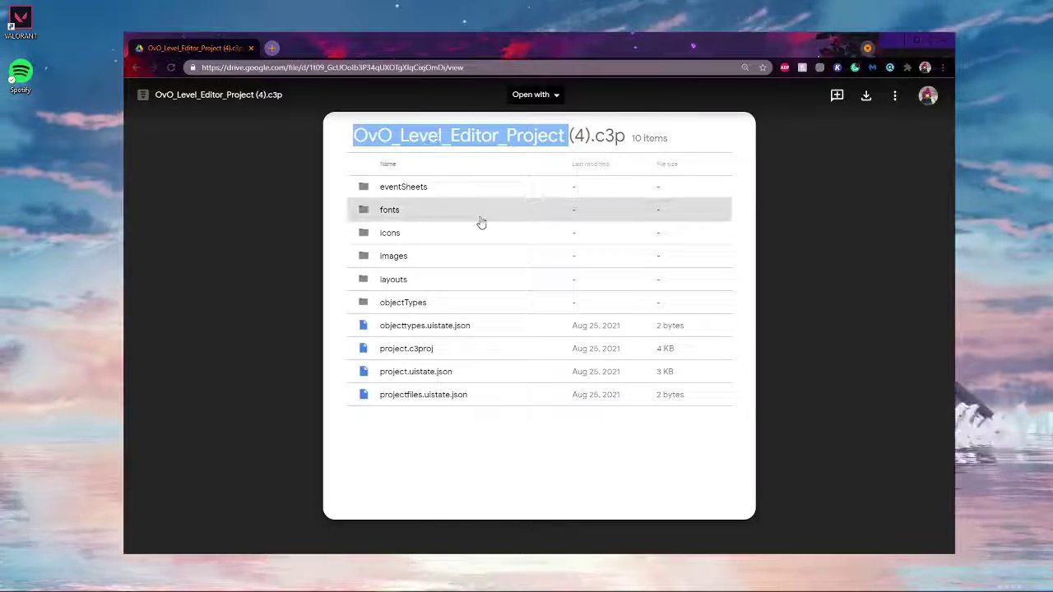
{"action": "double_click", "coordinate": [611, 136]}
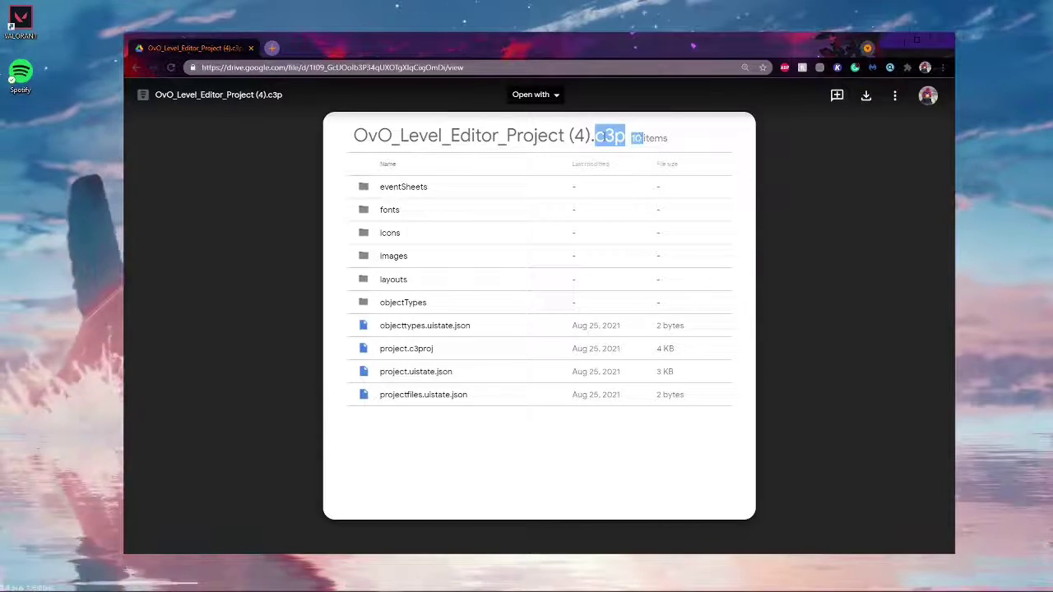
{"action": "triple_click", "coordinate": [638, 152]}
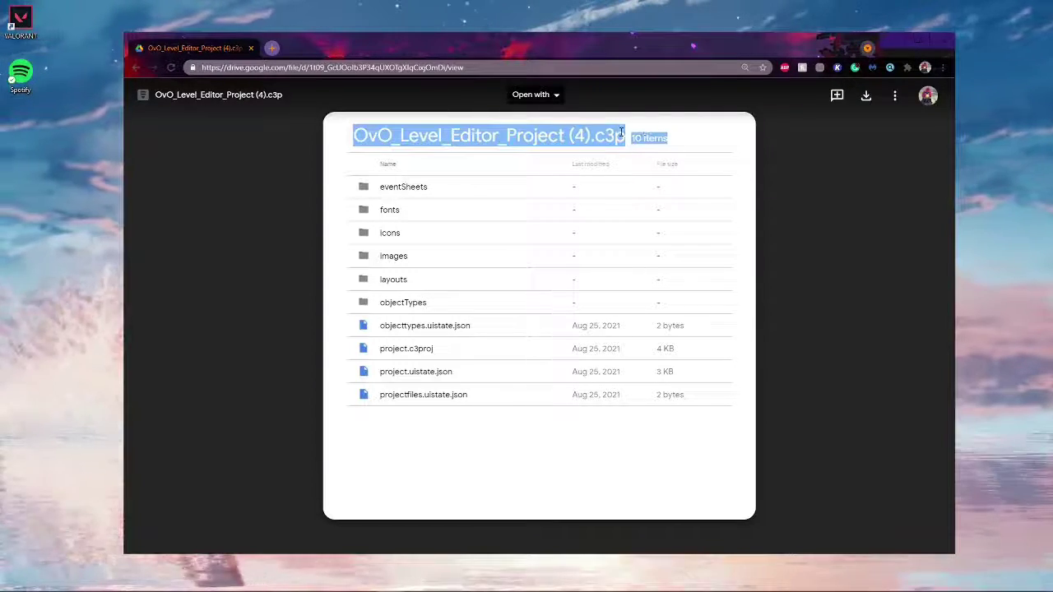
{"action": "double_click", "coordinate": [621, 135]}
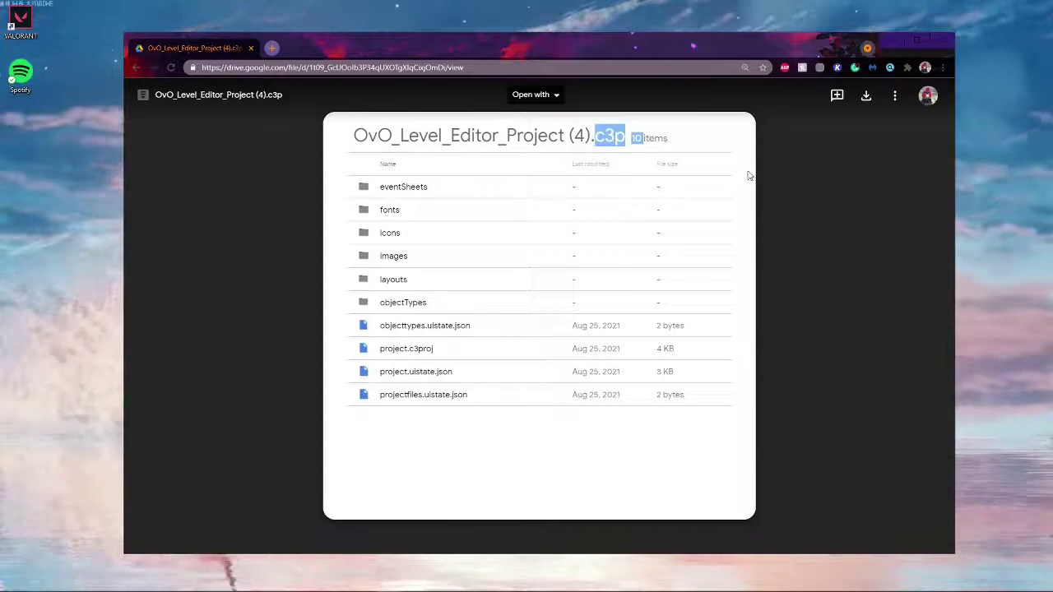
{"action": "left_click", "coordinate": [865, 96]}
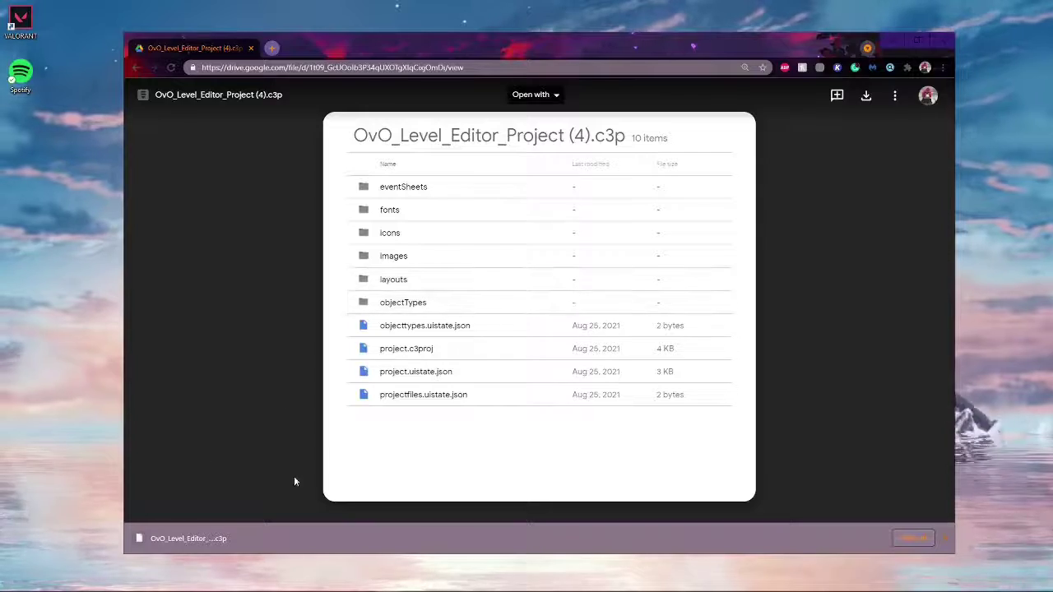
- Open the Construct 3 editor at editor.construct.net in a new browser tab
{"action": "left_click", "coordinate": [272, 49]}
{"action": "type", "text": "editor"}
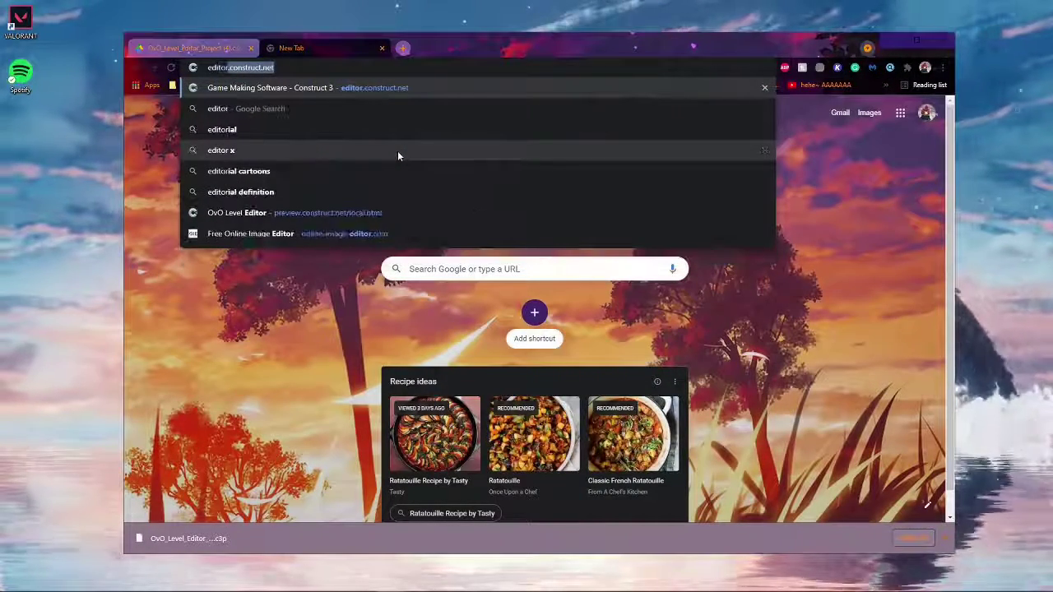
{"action": "key", "text": "Right"}
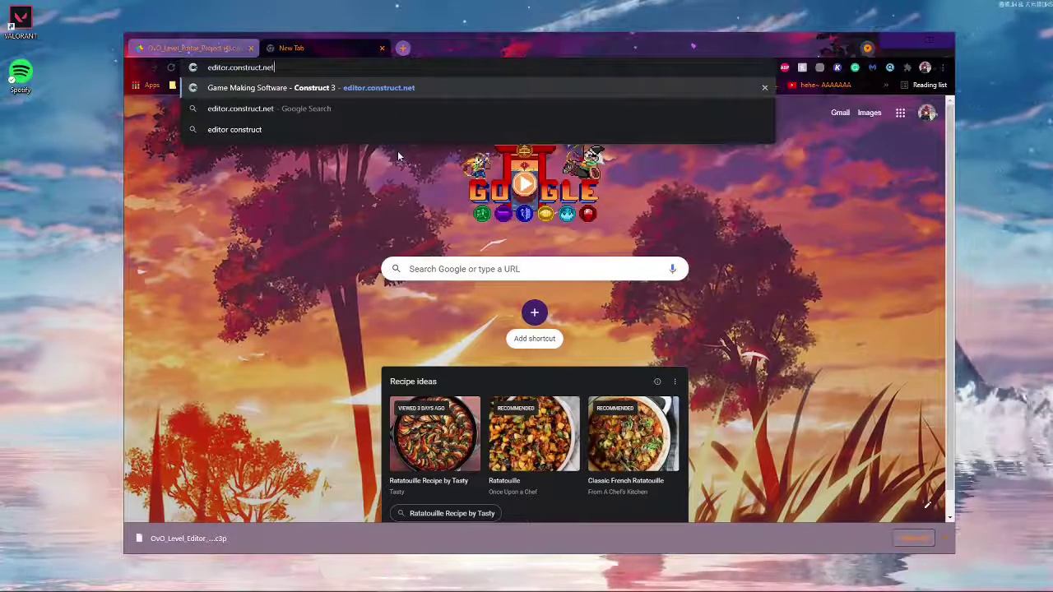
{"action": "key", "text": "Return"}
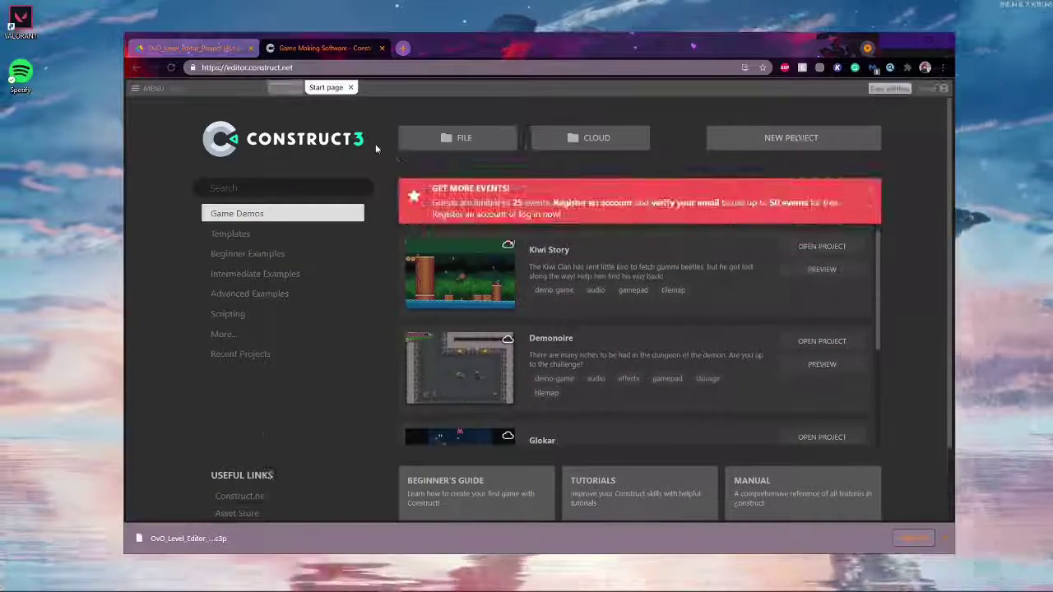
- Load the downloaded OvO level editor .c3p project into Construct 3
{"action": "scroll", "coordinate": [393, 272], "scroll_direction": "down", "scroll_amount": 2}
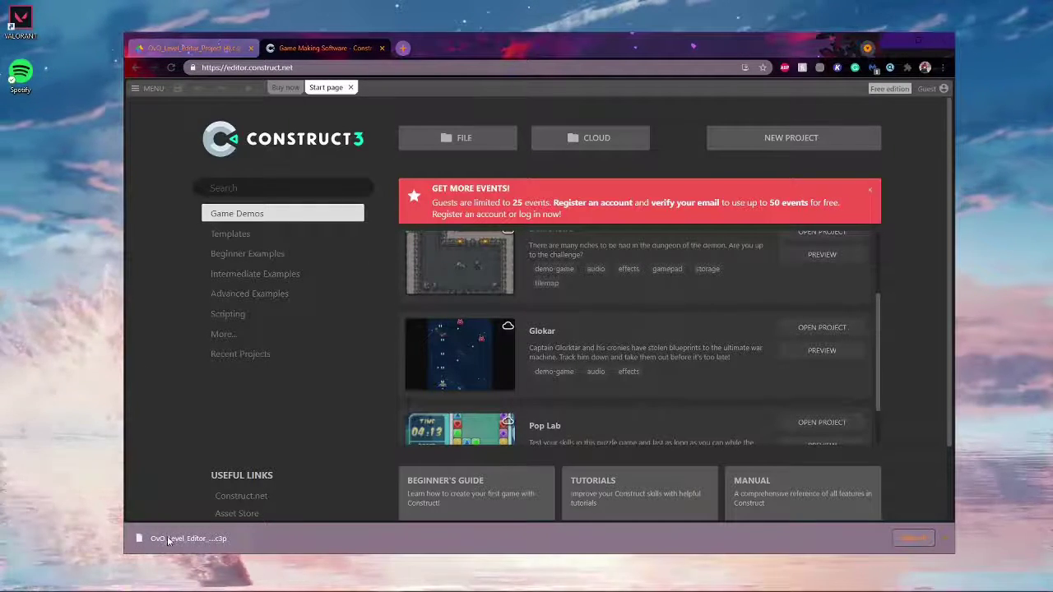
{"action": "left_click_drag", "start_coordinate": [313, 515], "coordinate": [487, 108]}
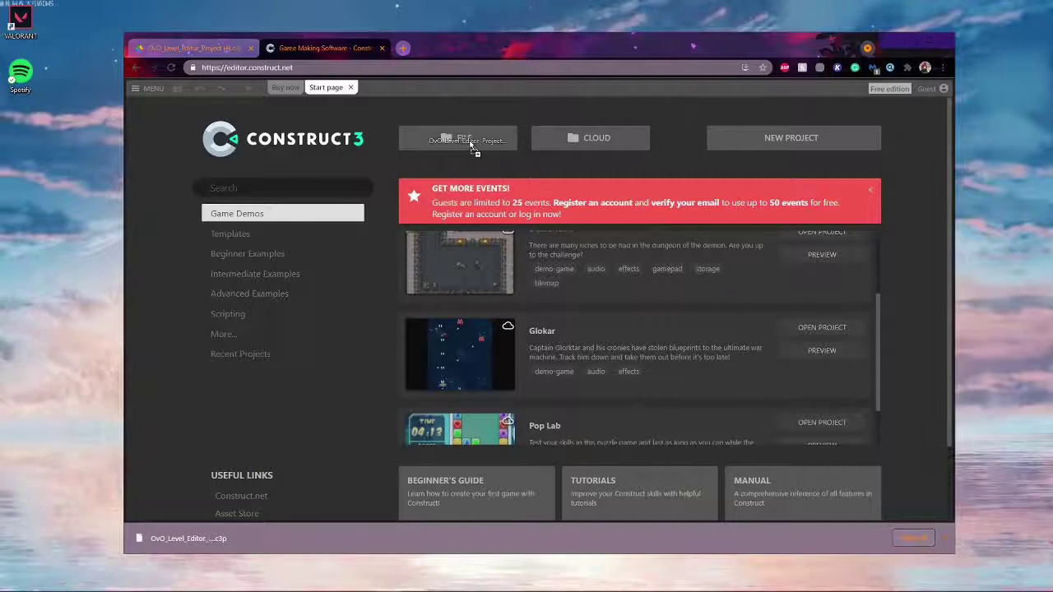
{"action": "left_click_drag", "start_coordinate": [459, 140], "coordinate": [458, 137]}
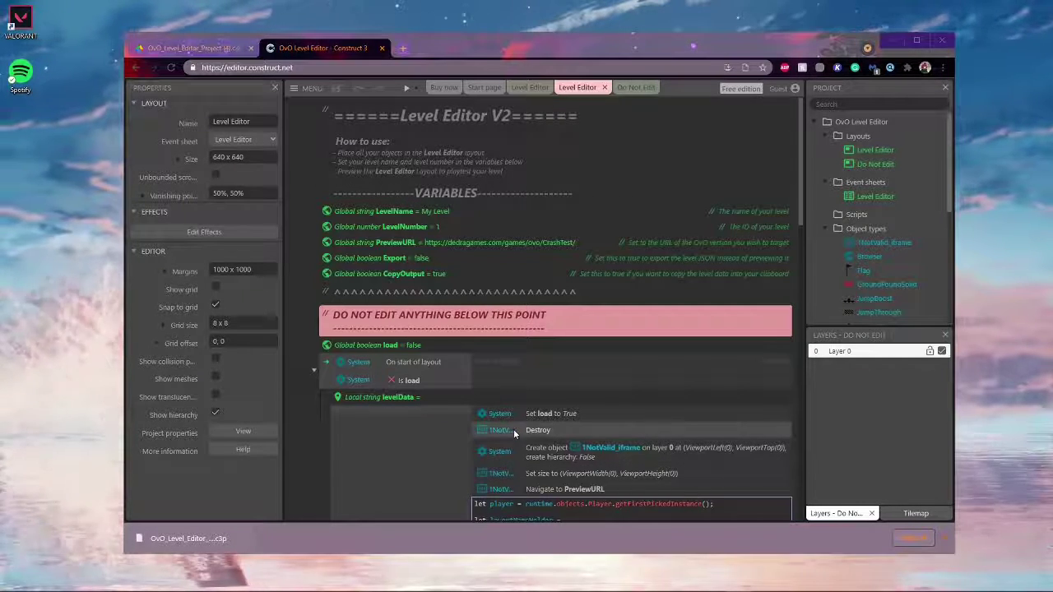
- Examine the Level Editor event sheet's usage notes, its variables and the code in the do-not-edit section
{"action": "scroll", "coordinate": [496, 384], "scroll_direction": "down", "scroll_amount": 1}
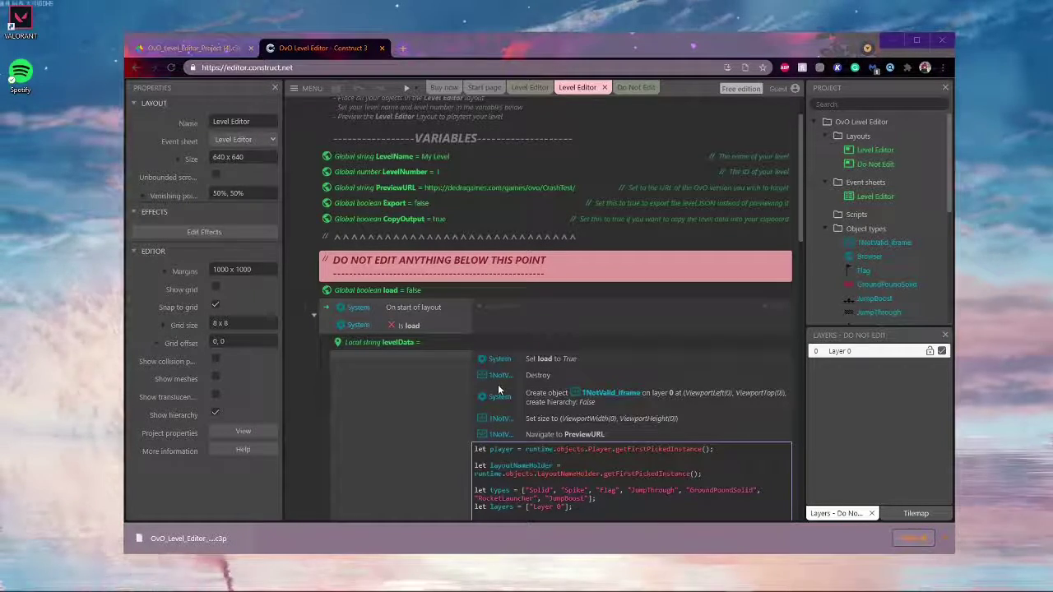
{"action": "scroll", "coordinate": [498, 384], "scroll_direction": "down", "scroll_amount": 3}
{"action": "scroll", "coordinate": [453, 379], "scroll_direction": "up", "scroll_amount": 4}
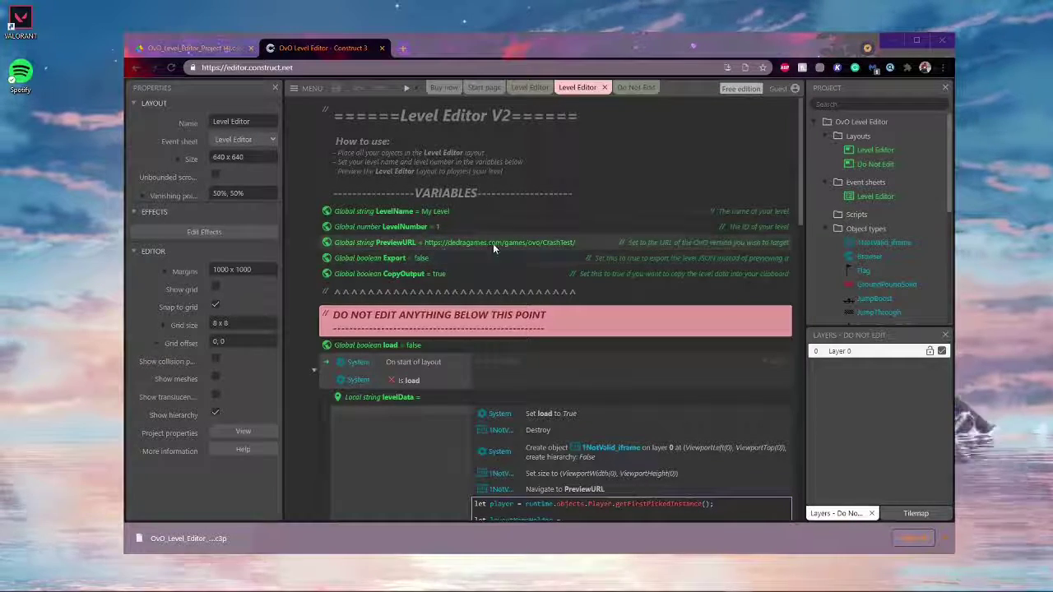
{"action": "scroll", "coordinate": [497, 241], "scroll_direction": "down", "scroll_amount": 2}
{"action": "scroll", "coordinate": [336, 320], "scroll_direction": "up", "scroll_amount": 2}
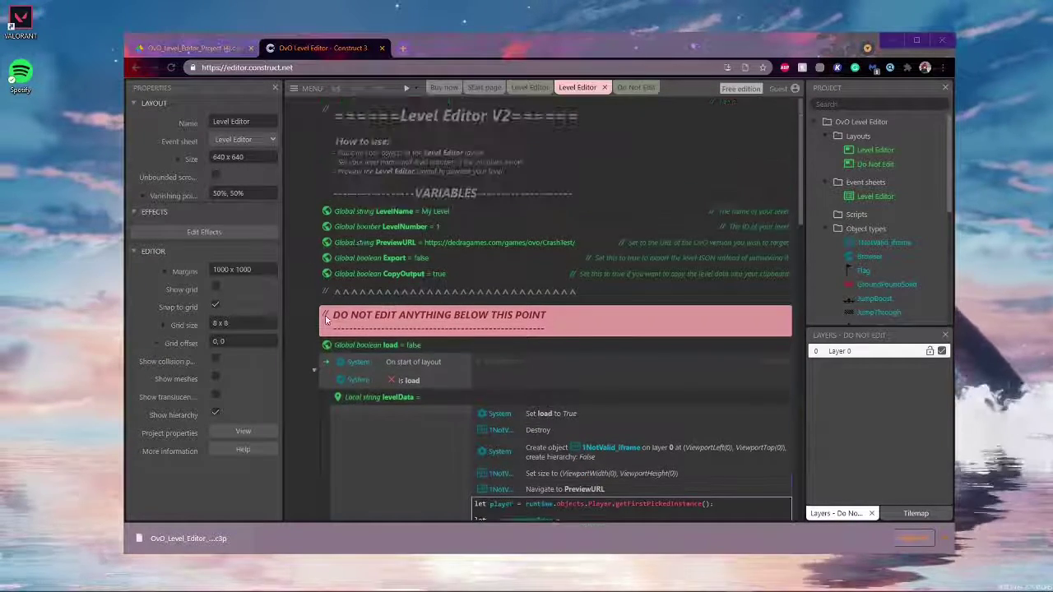
{"action": "scroll", "coordinate": [453, 333], "scroll_direction": "down", "scroll_amount": 12}
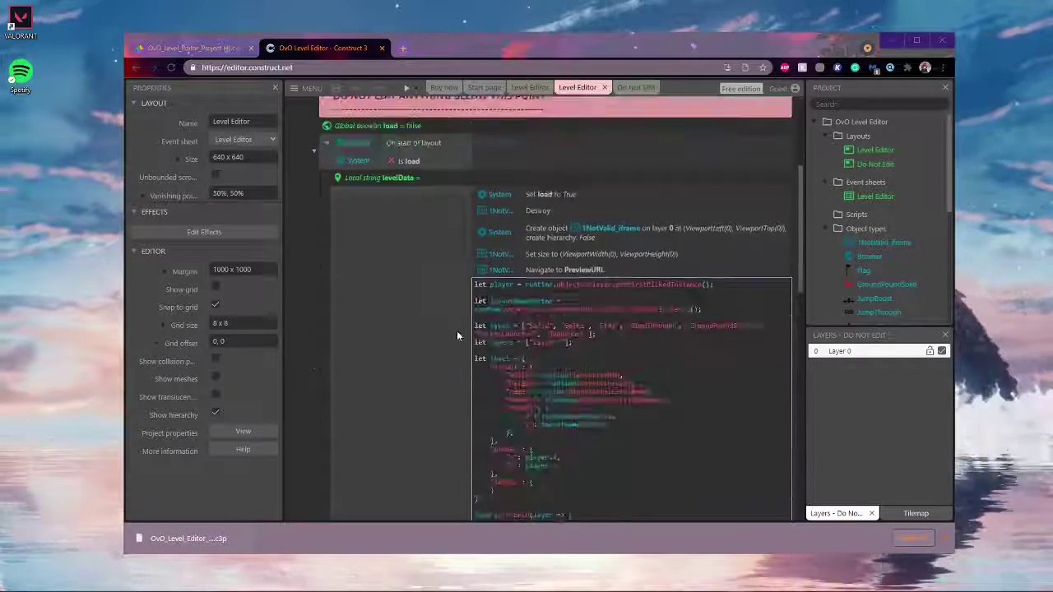
{"action": "scroll", "coordinate": [445, 345], "scroll_direction": "up", "scroll_amount": 12}
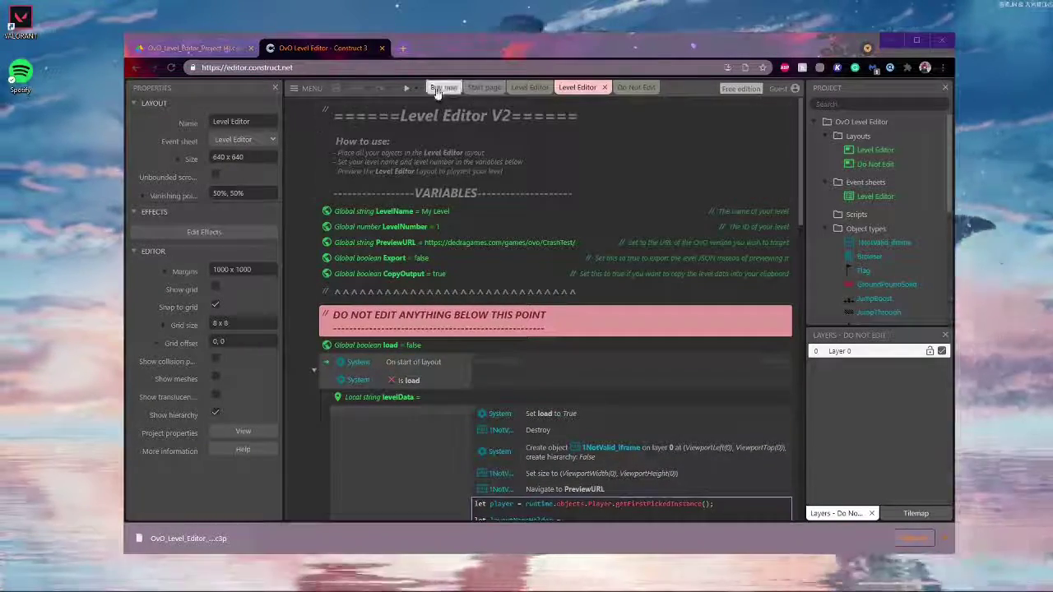
- Open the Level Editor layout and examine its sample level
{"action": "left_click", "coordinate": [531, 88]}
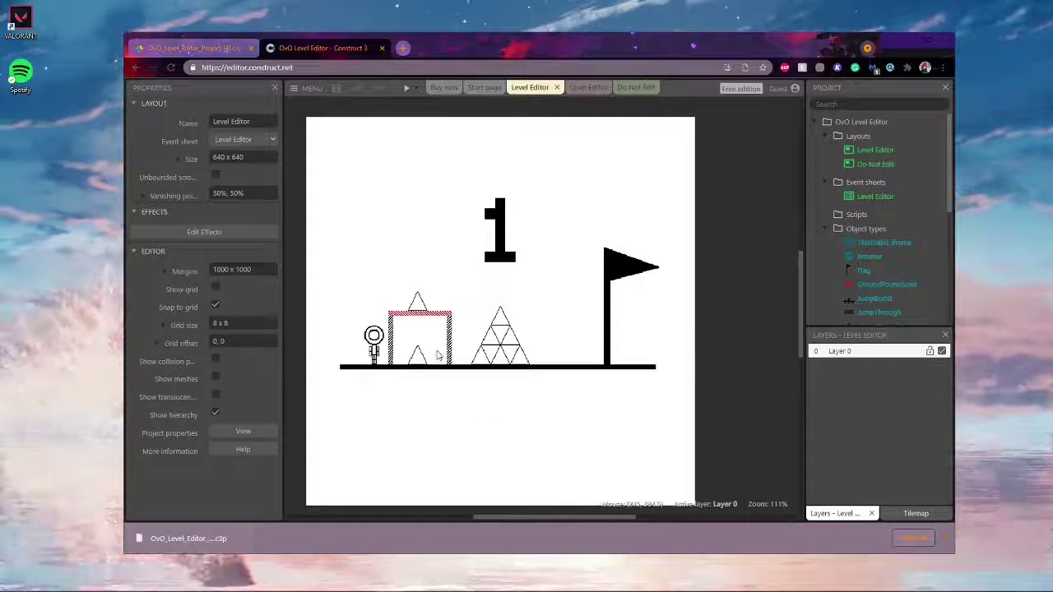
{"action": "scroll", "coordinate": [437, 353], "scroll_direction": "down", "scroll_amount": 1, "text": "ctrl"}
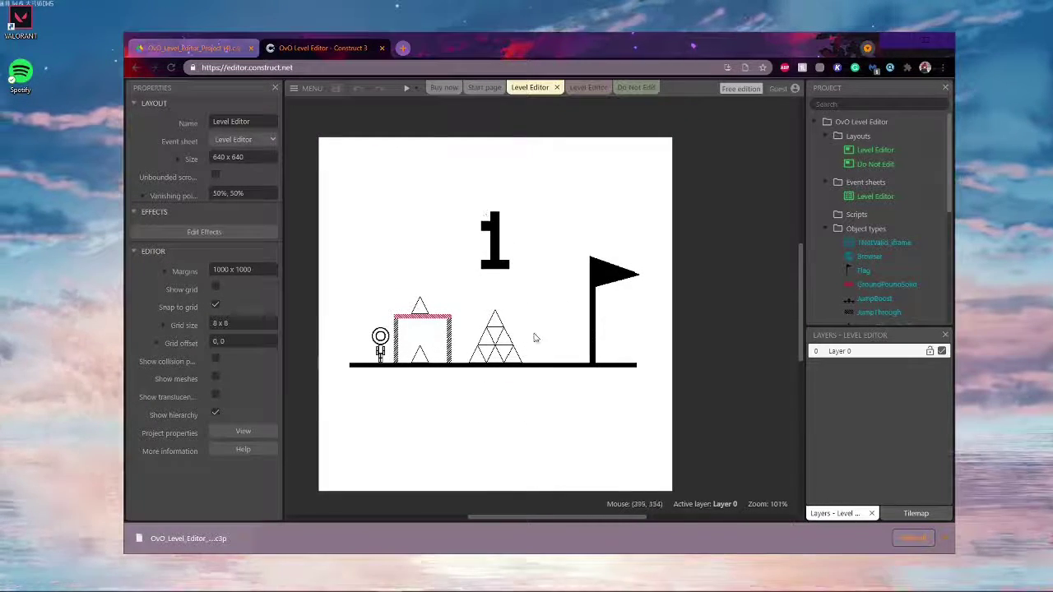
{"action": "scroll", "coordinate": [436, 387], "scroll_direction": "up", "scroll_amount": 2, "text": "ctrl"}
{"action": "scroll", "coordinate": [493, 411], "scroll_direction": "down", "scroll_amount": 3, "text": "ctrl"}
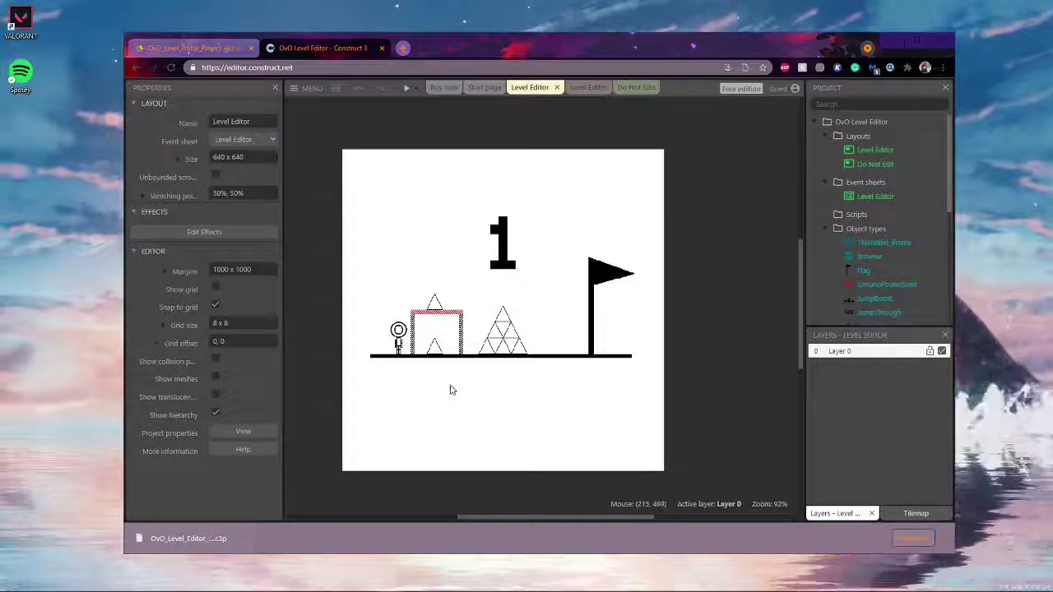
{"action": "scroll", "coordinate": [482, 362], "scroll_direction": "up", "scroll_amount": 2, "text": "ctrl"}
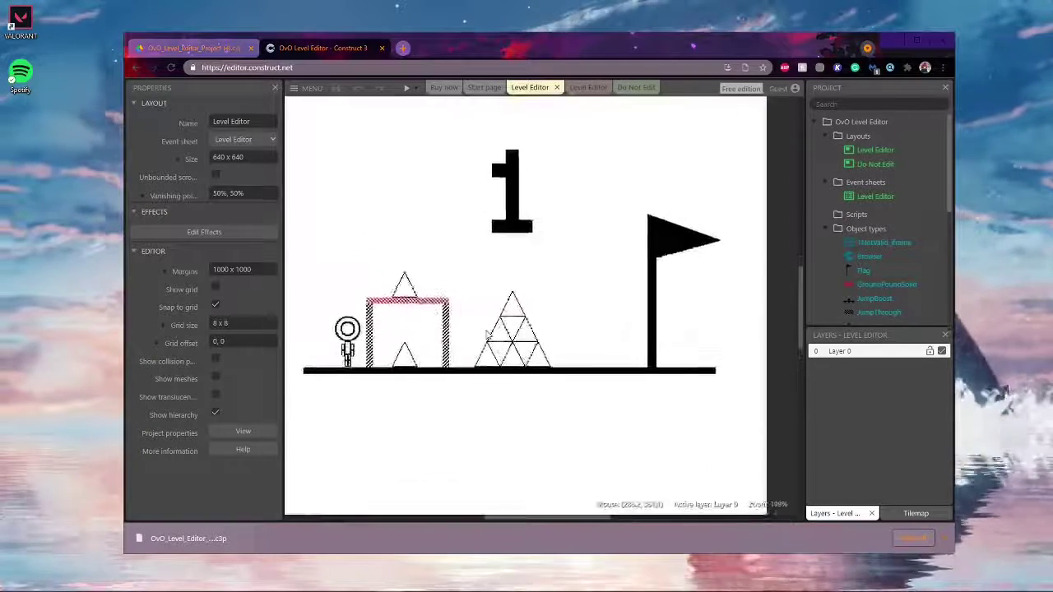
{"action": "scroll", "coordinate": [486, 333], "scroll_direction": "down", "scroll_amount": 3, "text": "ctrl"}
{"action": "scroll", "coordinate": [486, 333], "scroll_direction": "up", "scroll_amount": 3, "text": "ctrl"}
{"action": "scroll", "coordinate": [480, 311], "scroll_direction": "down", "scroll_amount": 2, "text": "ctrl"}
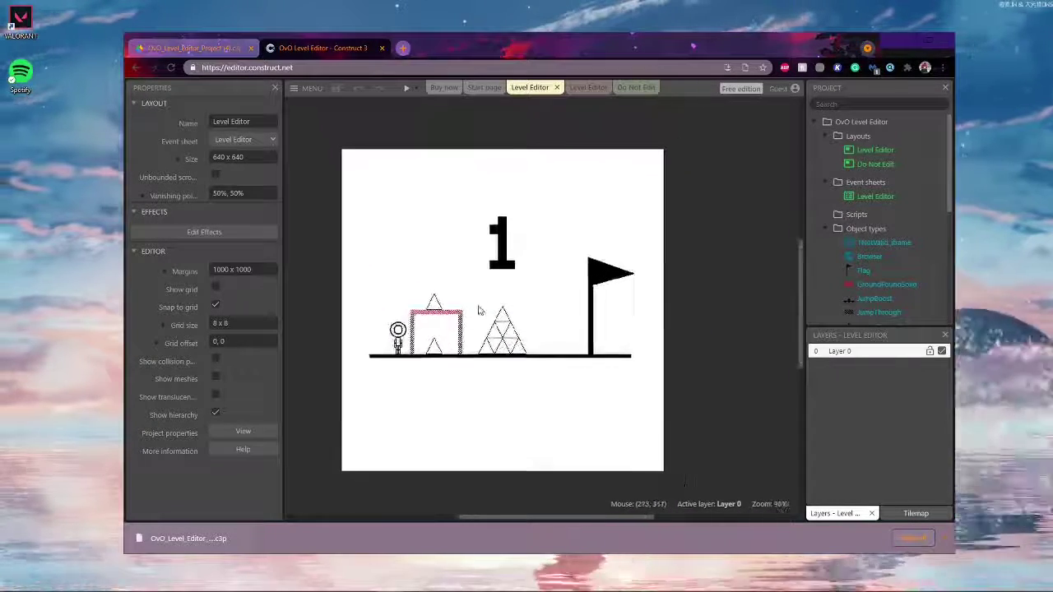
{"action": "middle_click_drag", "start_coordinate": [473, 303], "coordinate": [526, 319]}
- Delete all objects of the sample level, including the level number, from the Level Editor layout
{"action": "left_click", "coordinate": [493, 285]}
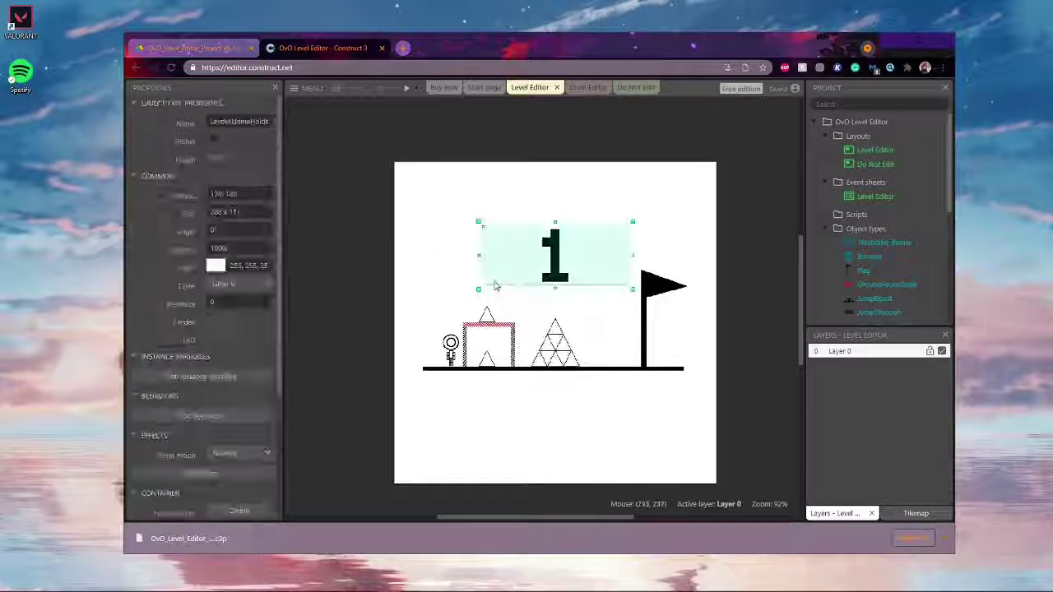
{"action": "left_click", "coordinate": [535, 331]}
{"action": "left_click", "coordinate": [494, 284]}
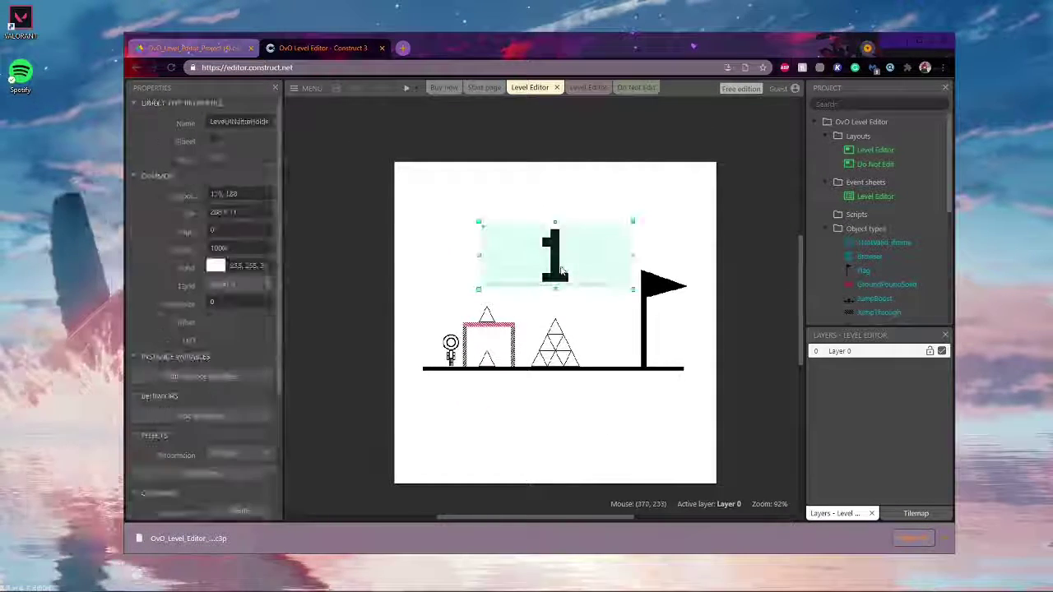
{"action": "left_click", "coordinate": [461, 305]}
{"action": "left_click_drag", "start_coordinate": [412, 412], "coordinate": [702, 205]}
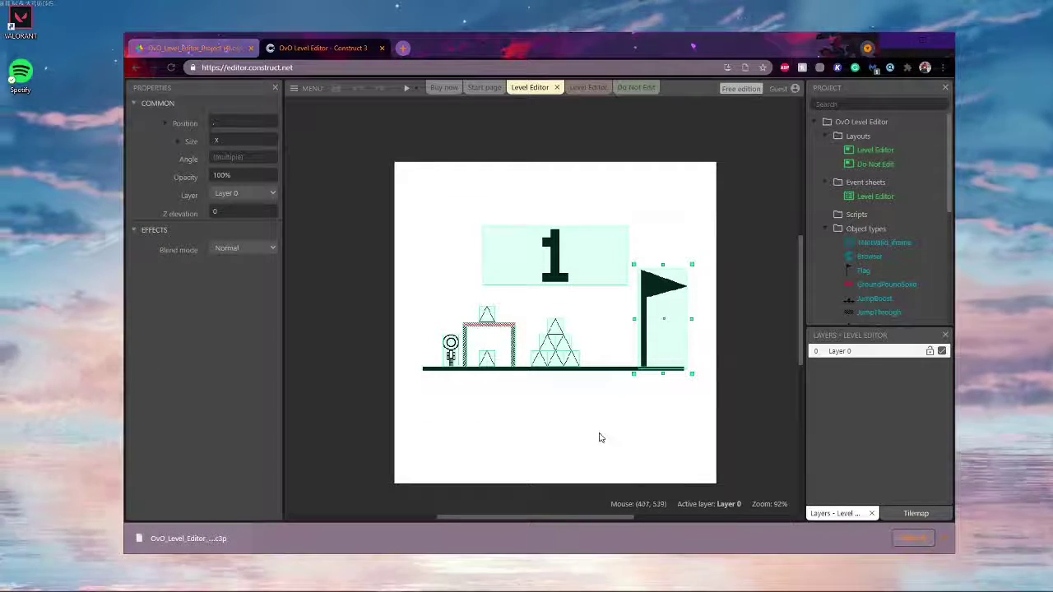
{"action": "scroll", "coordinate": [875, 279], "scroll_direction": "down", "scroll_amount": 3}
{"action": "key", "text": "Delete"}
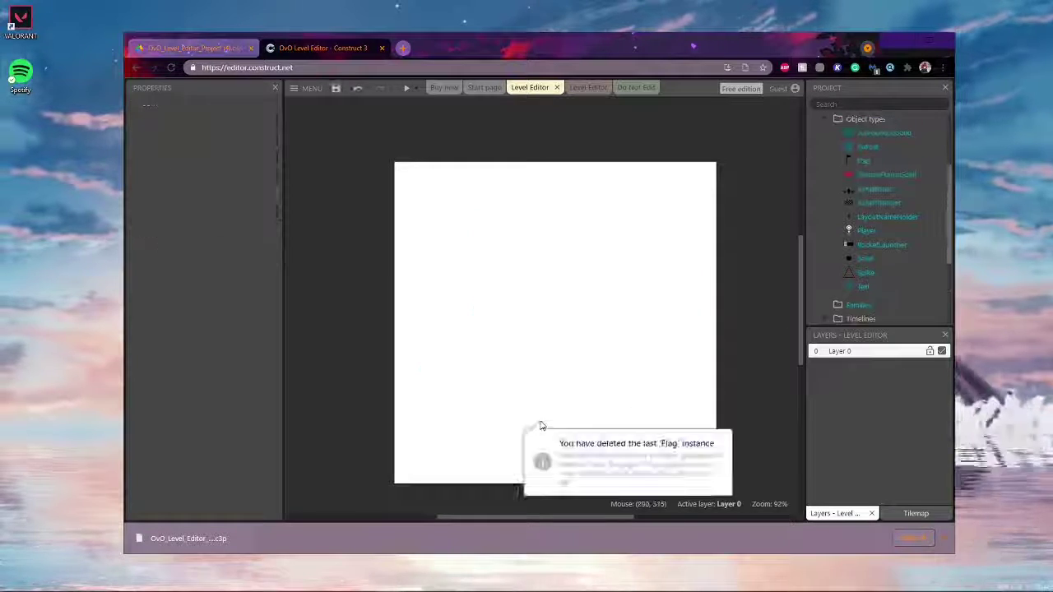
{"action": "left_click", "coordinate": [592, 353]}
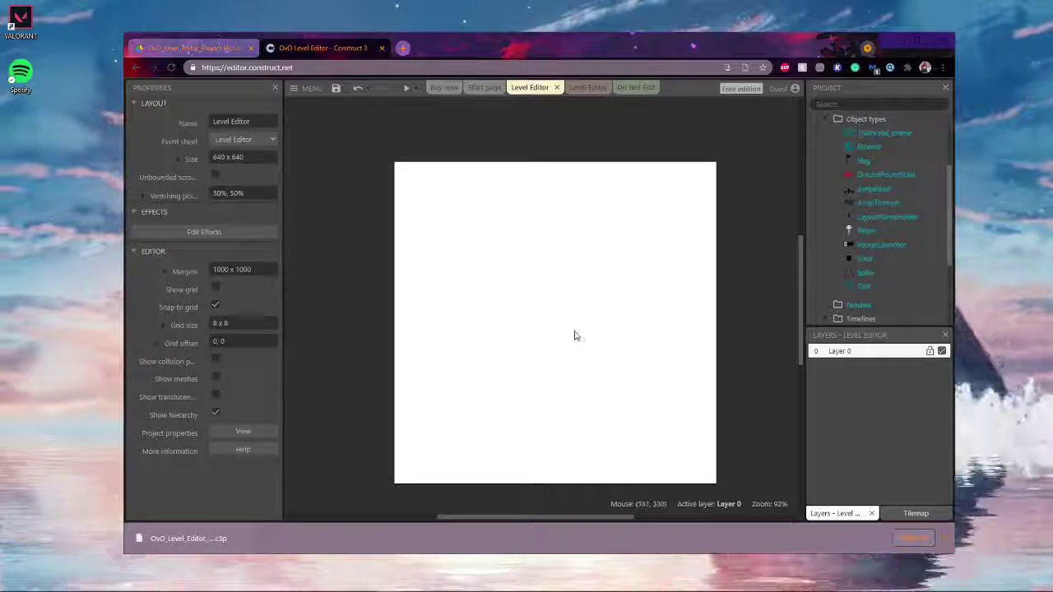
- Place a Player object in the layout at about 72, 232
{"action": "middle_click_drag", "start_coordinate": [628, 318], "coordinate": [617, 323]}
{"action": "scroll", "coordinate": [872, 196], "scroll_direction": "up", "scroll_amount": 3}
{"action": "scroll", "coordinate": [872, 196], "scroll_direction": "down", "scroll_amount": 2}
{"action": "scroll", "coordinate": [875, 199], "scroll_direction": "up", "scroll_amount": 3}
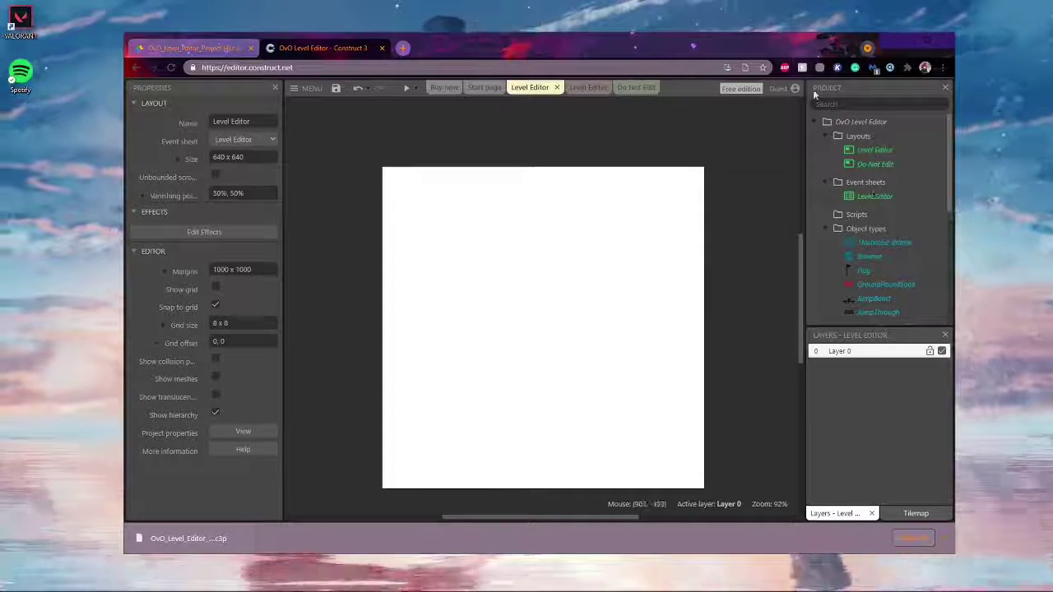
{"action": "scroll", "coordinate": [876, 181], "scroll_direction": "down", "scroll_amount": 3}
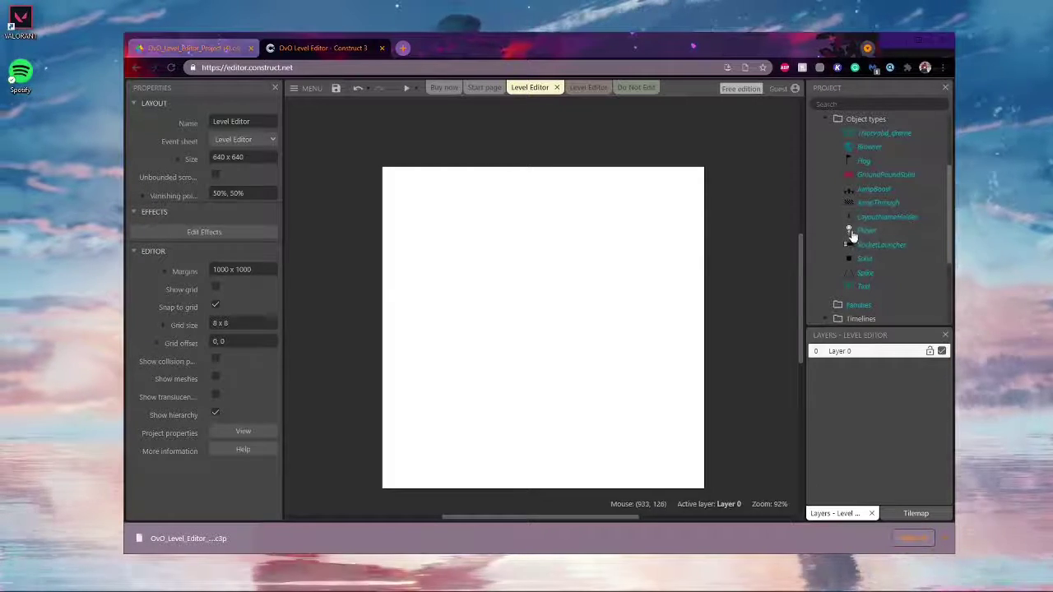
{"action": "left_click_drag", "start_coordinate": [855, 231], "coordinate": [872, 255]}
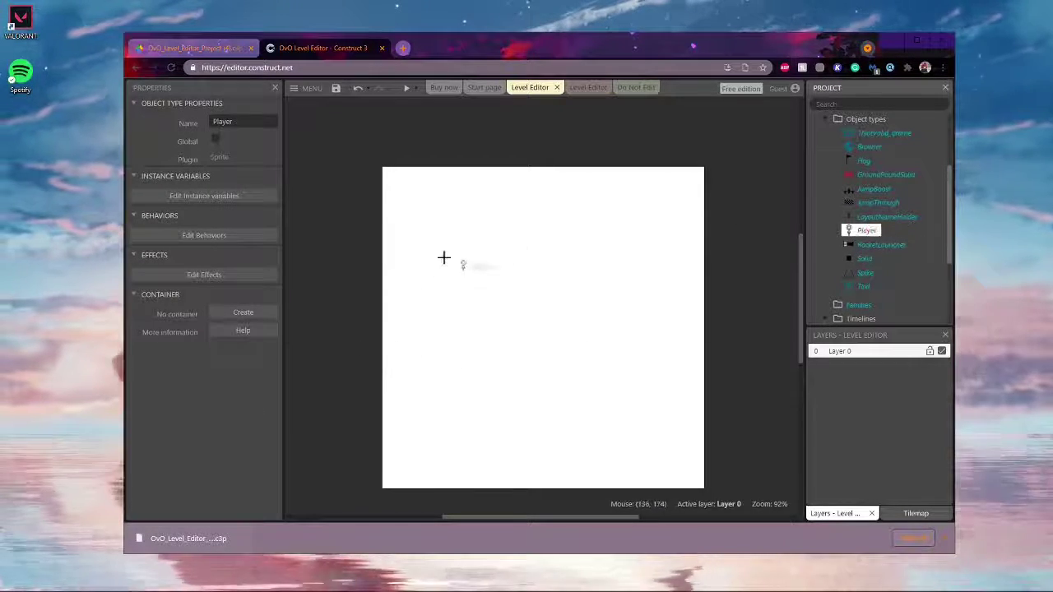
{"action": "left_click_drag", "start_coordinate": [436, 261], "coordinate": [419, 277]}
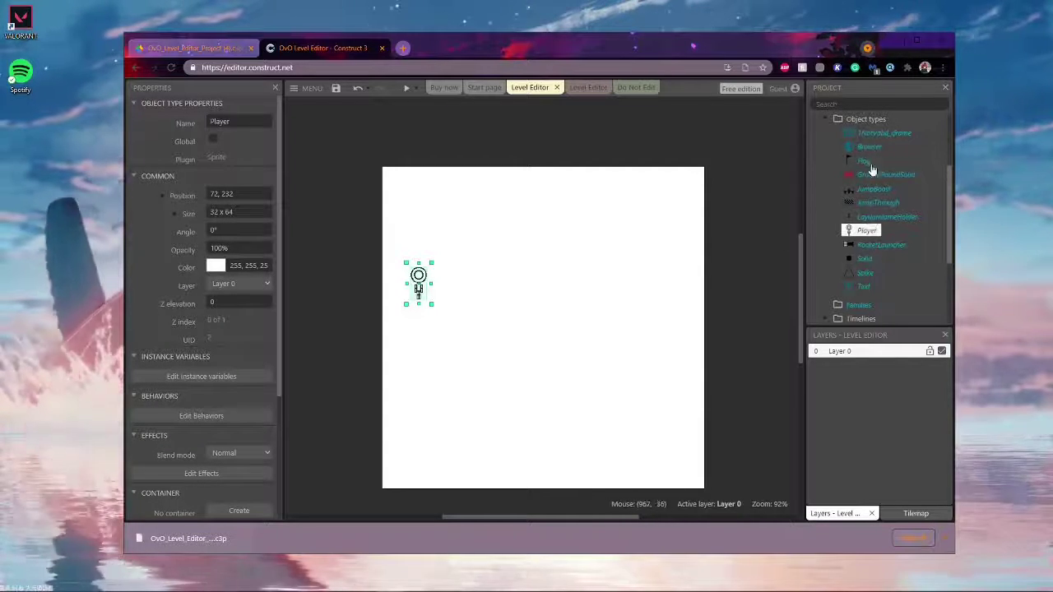
- Move the Player up and to the right, to about 152, 128
{"action": "scroll", "coordinate": [418, 295], "scroll_direction": "up", "scroll_amount": 3}
{"action": "scroll", "coordinate": [428, 329], "scroll_direction": "down", "scroll_amount": 2}
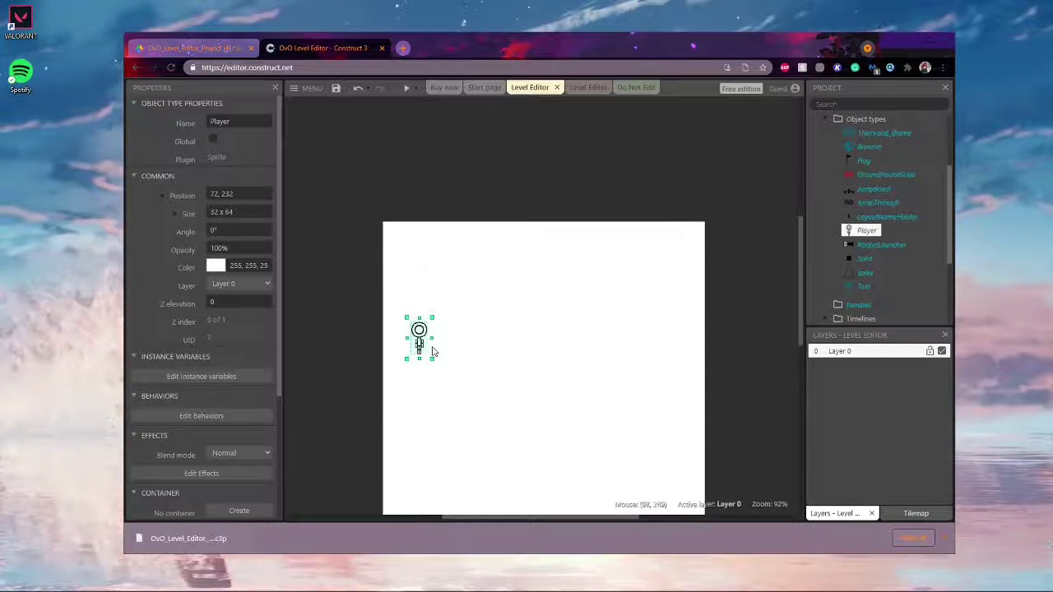
{"action": "scroll", "coordinate": [420, 296], "scroll_direction": "down", "scroll_amount": 2}
{"action": "left_click_drag", "start_coordinate": [427, 277], "coordinate": [459, 239]}
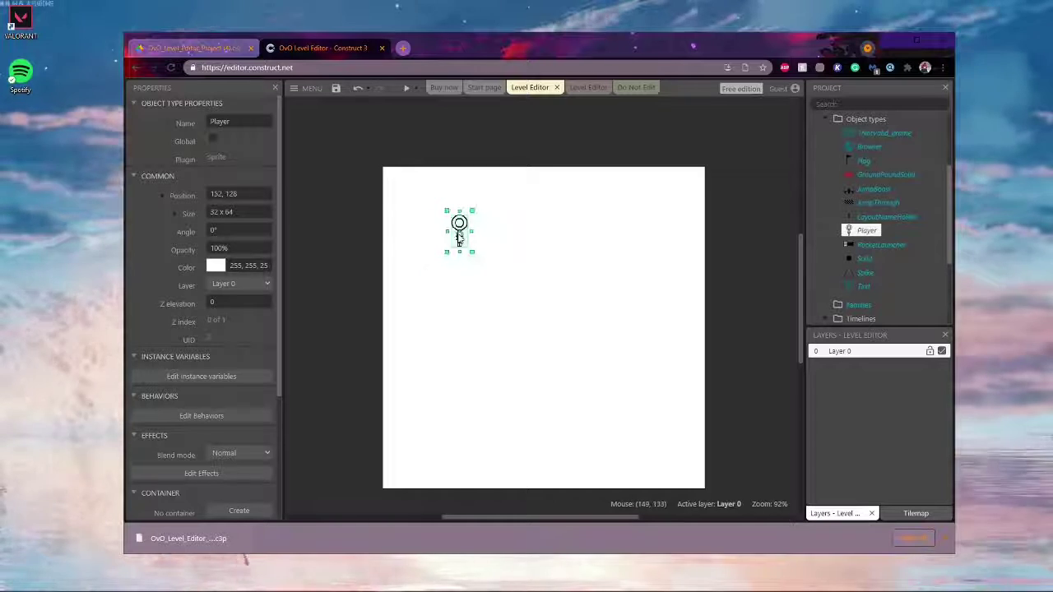
{"action": "left_click", "coordinate": [863, 259]}
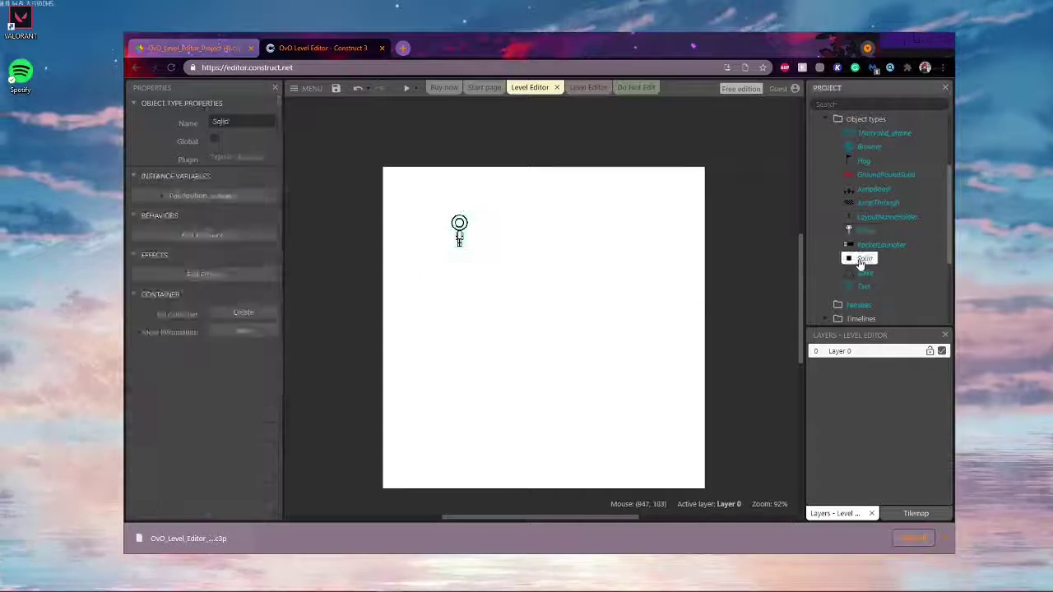
{"action": "left_click", "coordinate": [447, 272]}
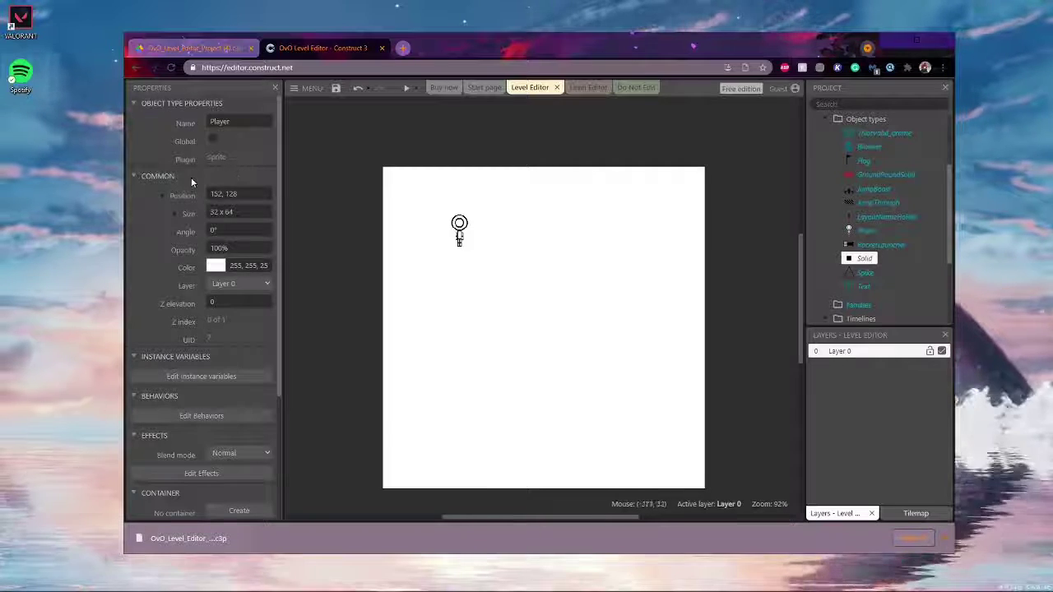
{"action": "left_click", "coordinate": [434, 284]}
{"action": "scroll", "coordinate": [552, 345], "scroll_direction": "down", "scroll_amount": 2, "text": "ctrl"}
{"action": "scroll", "coordinate": [552, 346], "scroll_direction": "up", "scroll_amount": 1, "text": "ctrl"}
{"action": "double_click", "coordinate": [558, 341]}
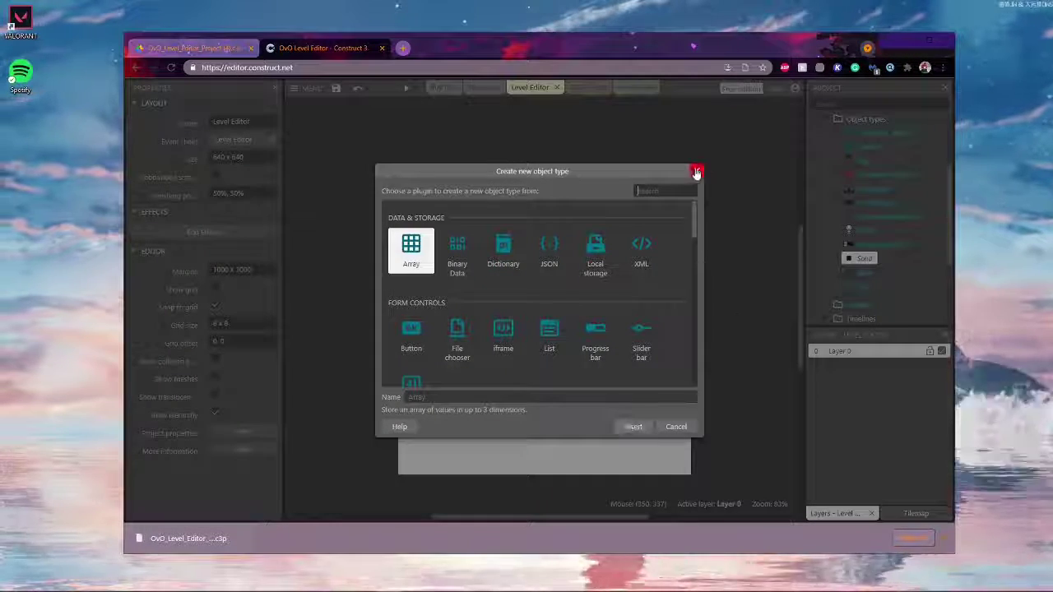
{"action": "key", "text": "Escape"}
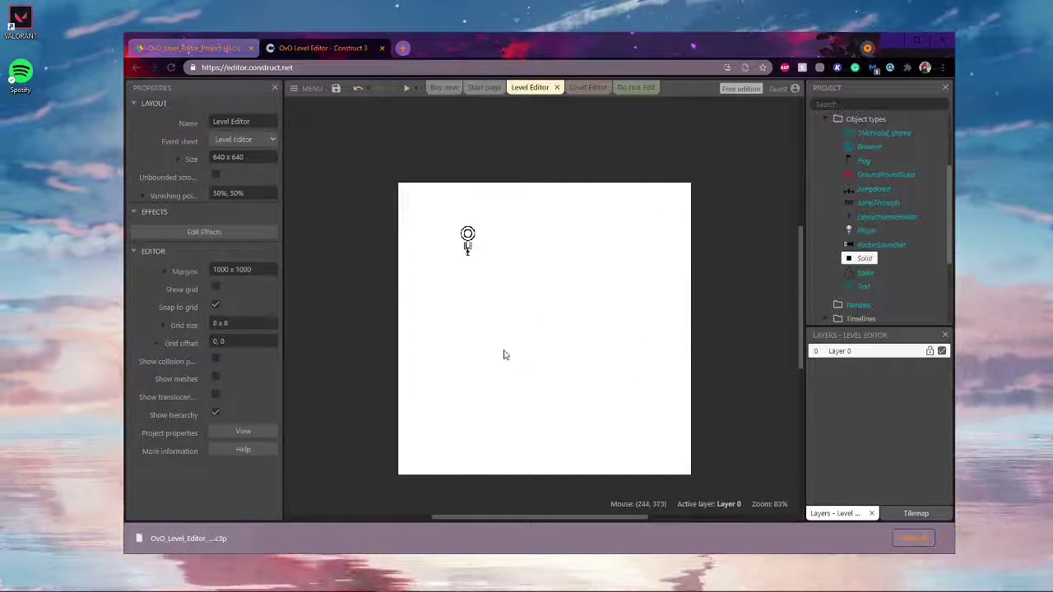
- Set the layout size to 1000 x 1000
{"action": "left_click", "coordinate": [239, 157]}
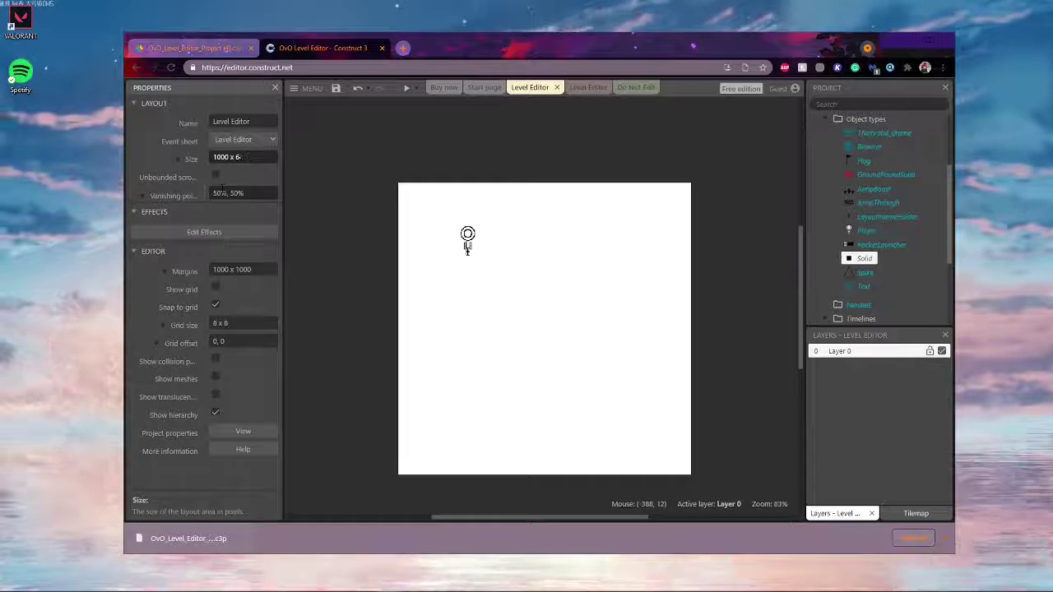
{"action": "type", "text": "1000 x 1000"}
{"action": "key", "text": "Return"}
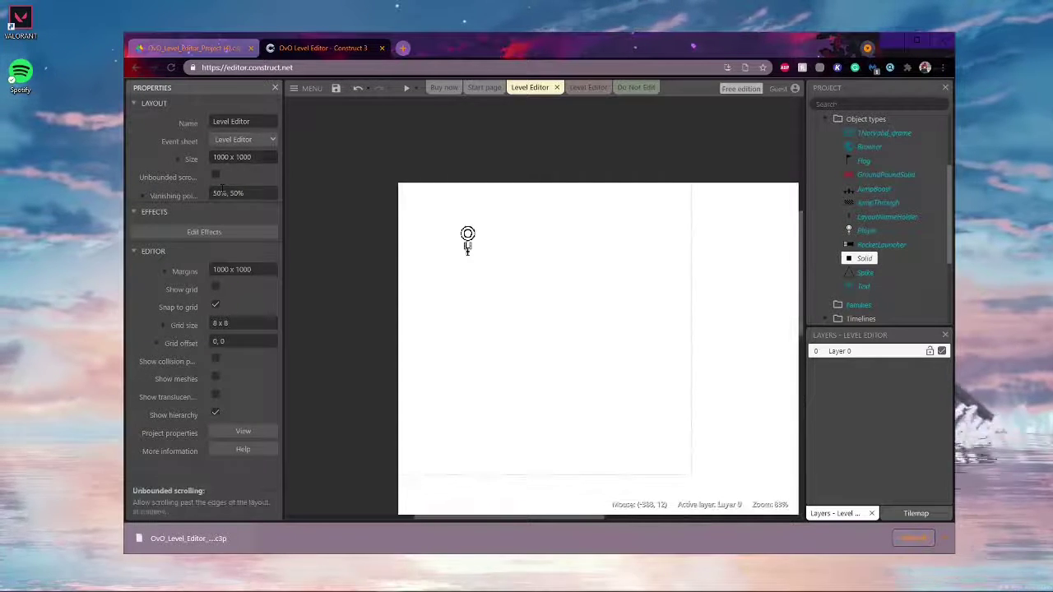
{"action": "scroll", "coordinate": [648, 348], "scroll_direction": "down", "scroll_amount": 4}
{"action": "middle_click_drag", "start_coordinate": [717, 383], "coordinate": [572, 263]}
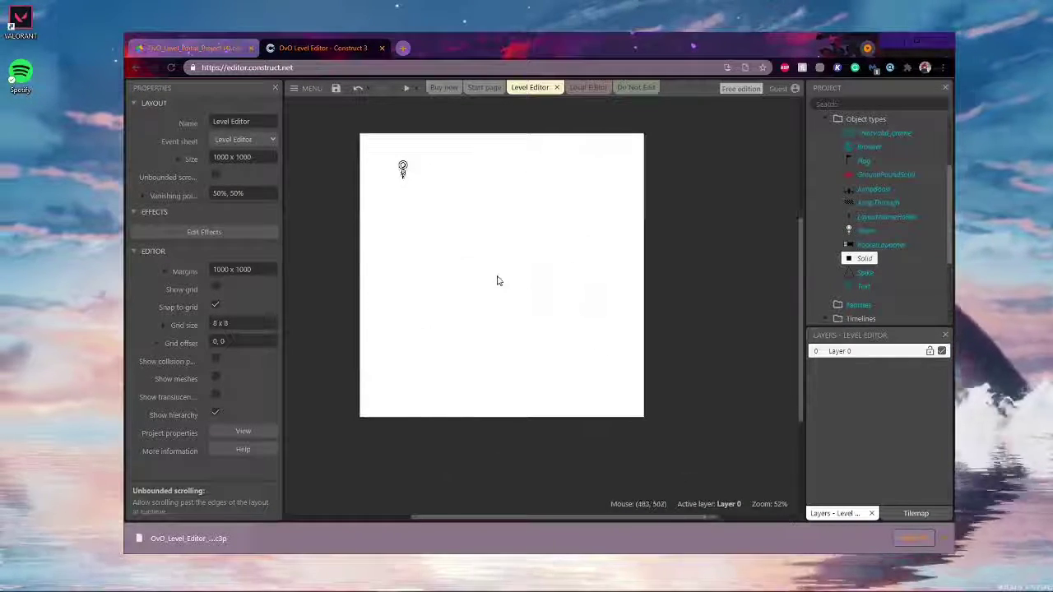
- Place a Solid platform about 520 x 8 in size and move it to just beneath the Player
{"action": "scroll", "coordinate": [497, 281], "scroll_direction": "up", "scroll_amount": 4, "text": "ctrl"}
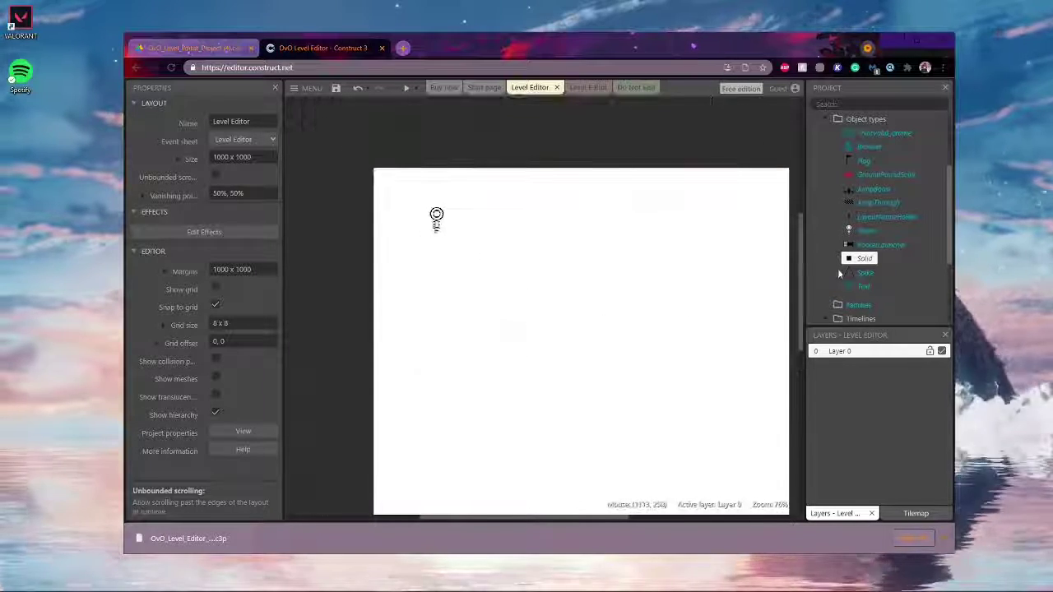
{"action": "left_click_drag", "start_coordinate": [864, 258], "coordinate": [414, 256]}
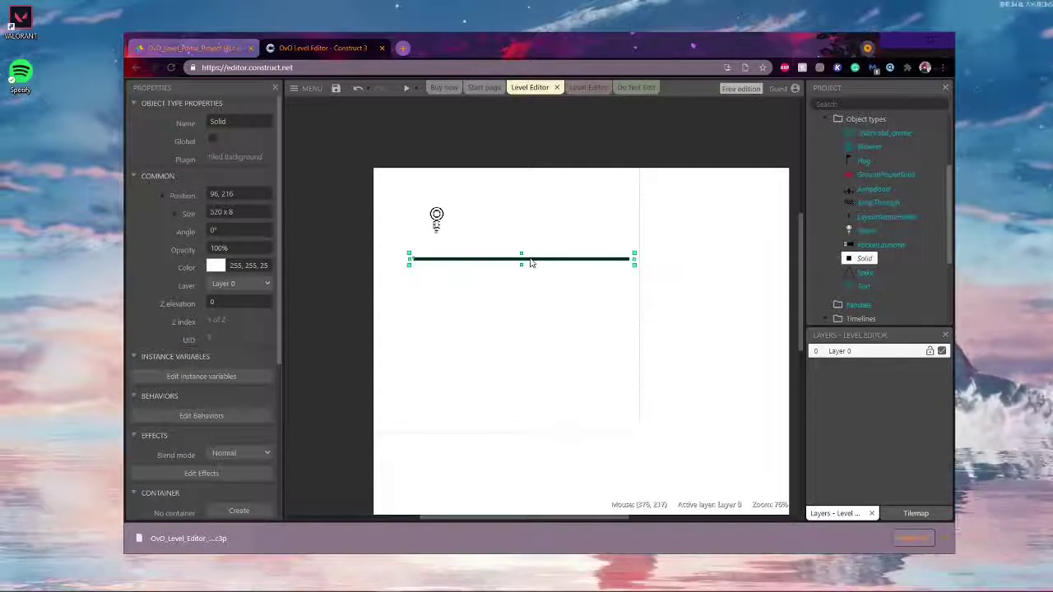
{"action": "left_click_drag", "start_coordinate": [530, 263], "coordinate": [482, 248]}
- Line up a row of eight 32 x 32 Spike objects side by side on the right part of the Solid platform
{"action": "left_click_drag", "start_coordinate": [868, 273], "coordinate": [531, 231]}
{"action": "scroll", "coordinate": [560, 232], "scroll_direction": "up", "scroll_amount": 5, "text": "ctrl"}
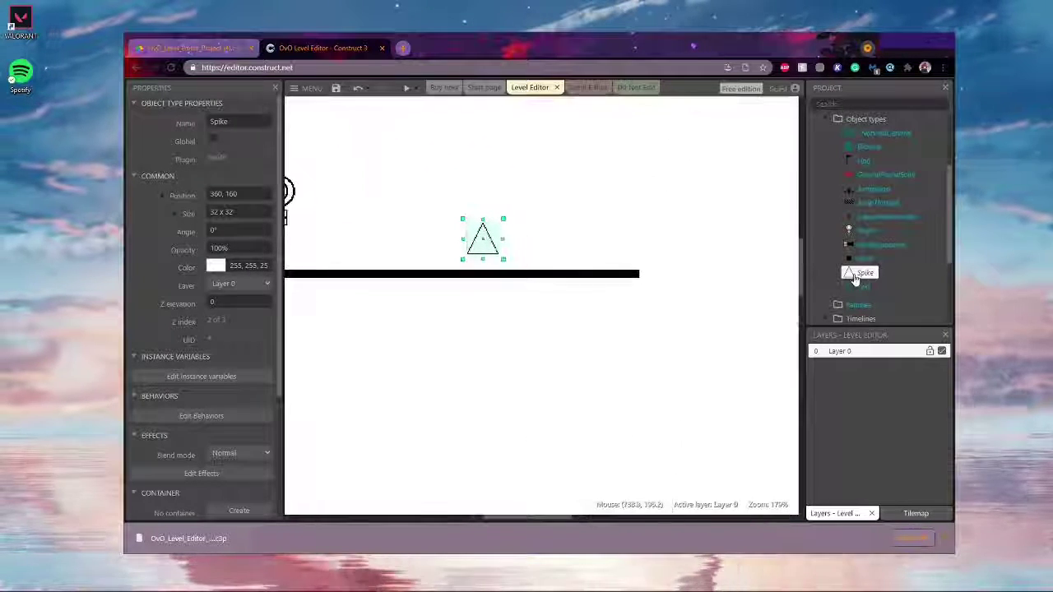
{"action": "left_click_drag", "start_coordinate": [854, 276], "coordinate": [527, 257]}
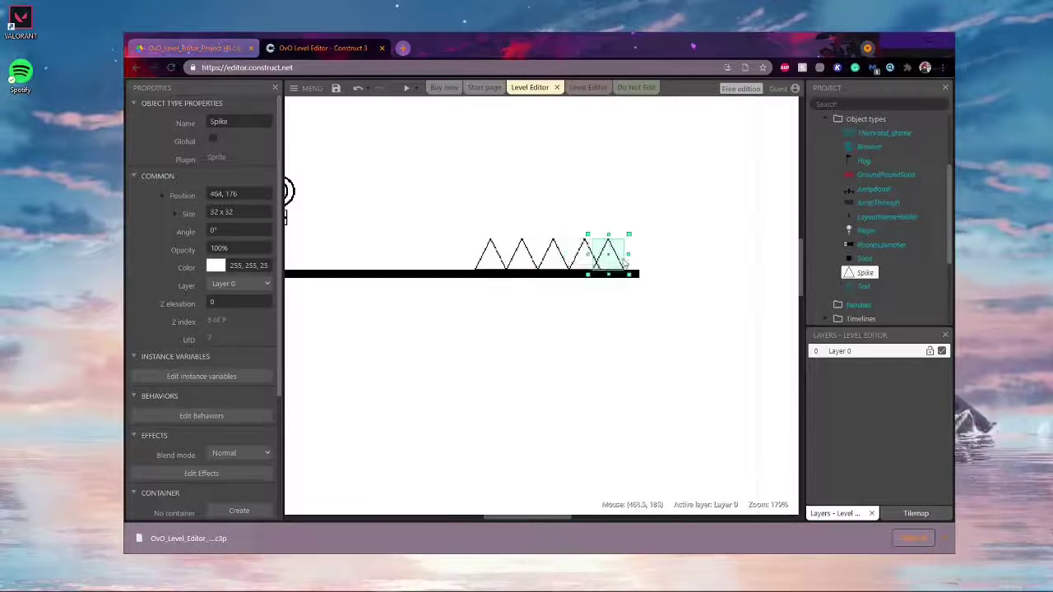
{"action": "key", "text": "ctrl+v"}
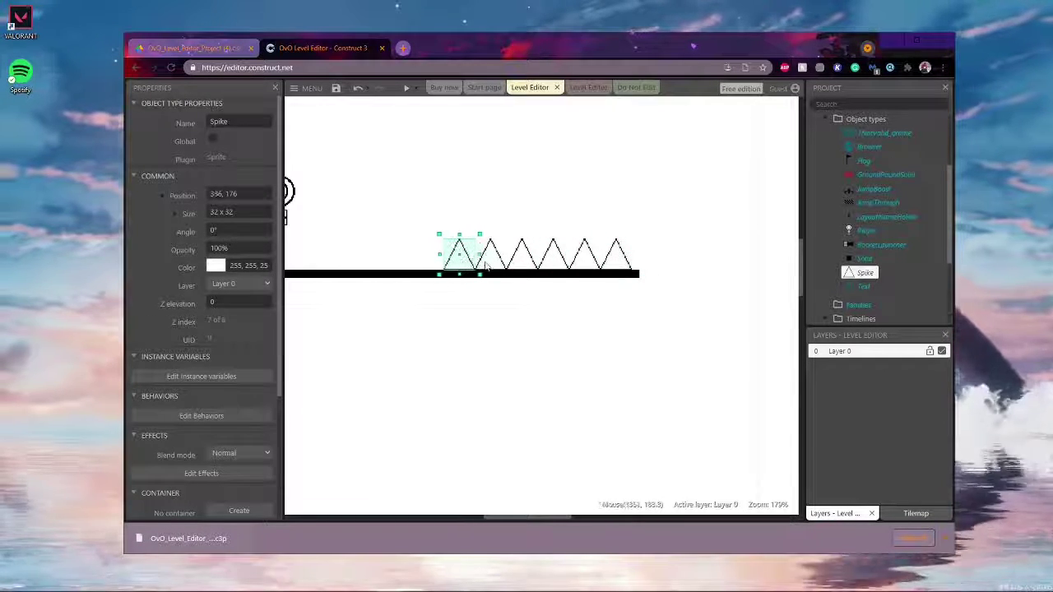
{"action": "key", "text": "ctrl+v"}
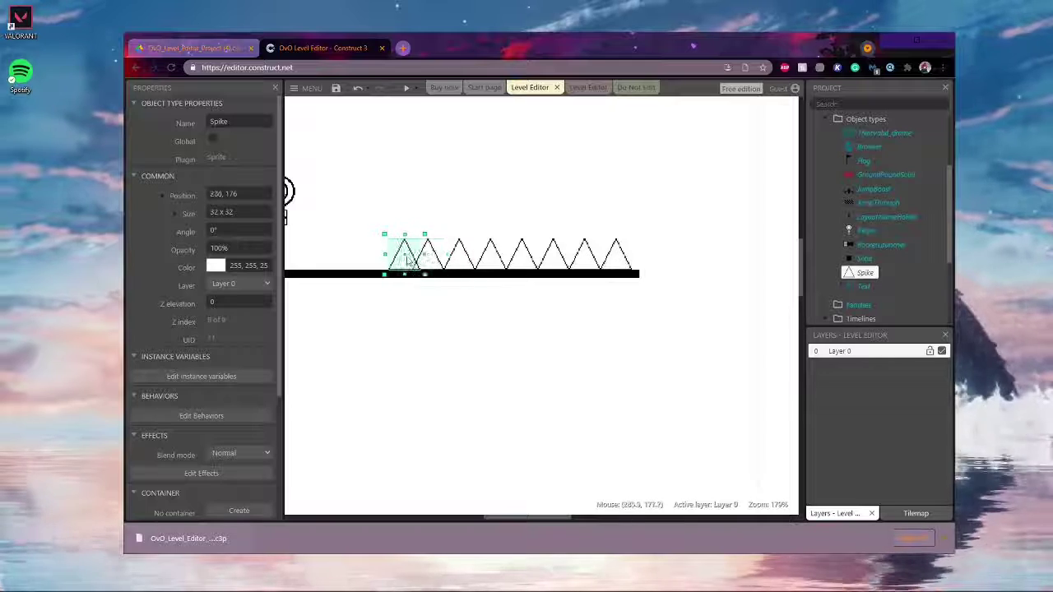
- Duplicate the whole row of spikes directly above the original row and enlarge the copies
{"action": "scroll", "coordinate": [497, 377], "scroll_direction": "up", "scroll_amount": 2}
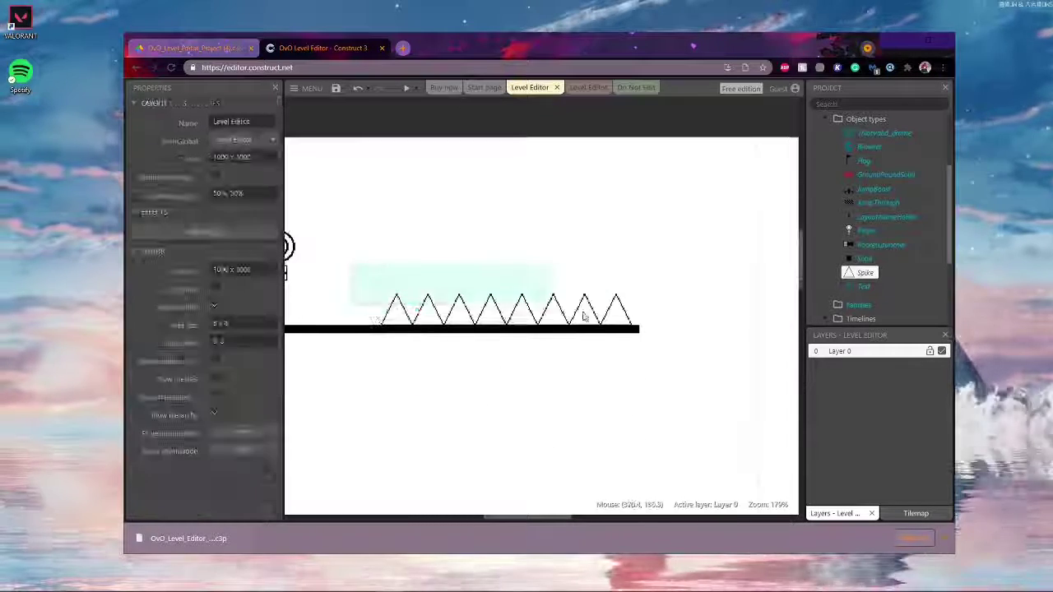
{"action": "left_click_drag", "start_coordinate": [611, 321], "coordinate": [595, 360]}
{"action": "left_click_drag", "start_coordinate": [353, 299], "coordinate": [658, 365]}
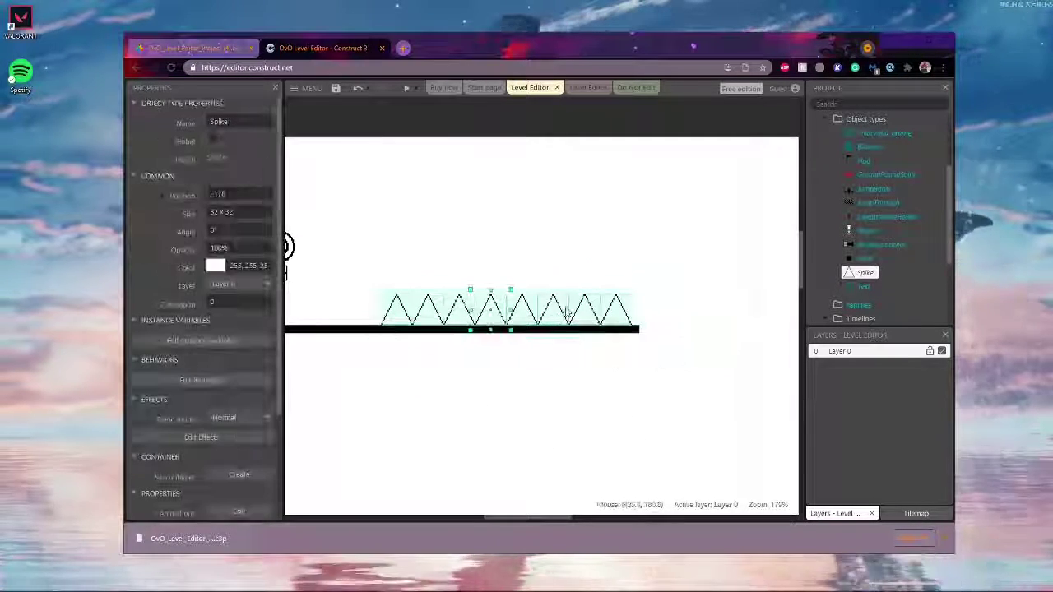
{"action": "left_click_drag", "start_coordinate": [573, 305], "coordinate": [560, 282], "text": "ctrl"}
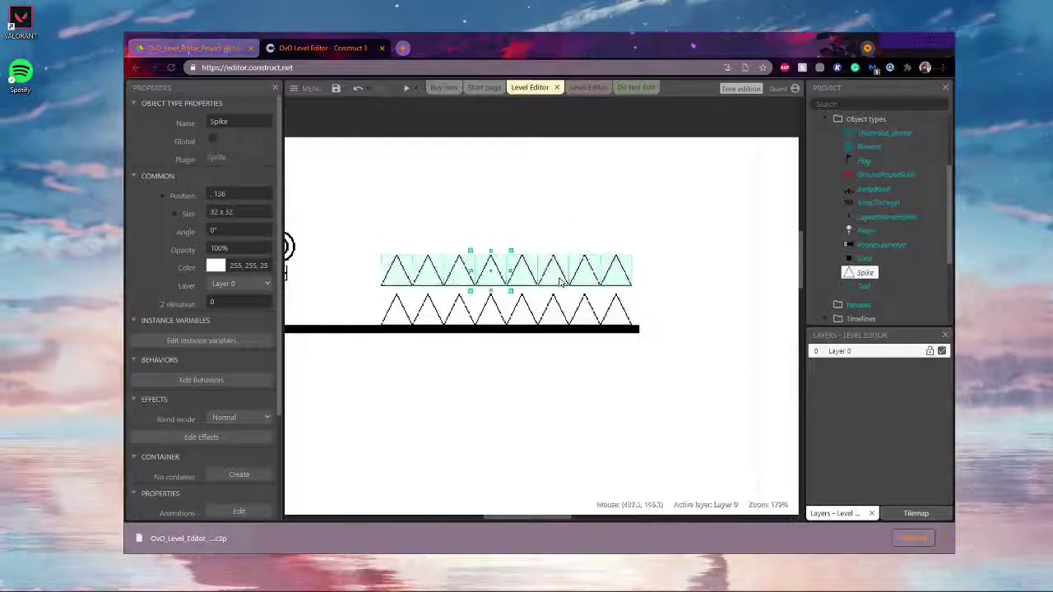
{"action": "left_click_drag", "start_coordinate": [513, 251], "coordinate": [543, 196]}
- Place one of the enlarged spikes below the platform at about 544, 280, sized 64 x 72 and rotated to 270°
{"action": "left_click", "coordinate": [695, 317]}
{"action": "left_click_drag", "start_coordinate": [616, 254], "coordinate": [680, 416]}
{"action": "left_click_drag", "start_coordinate": [728, 458], "coordinate": [676, 369]}
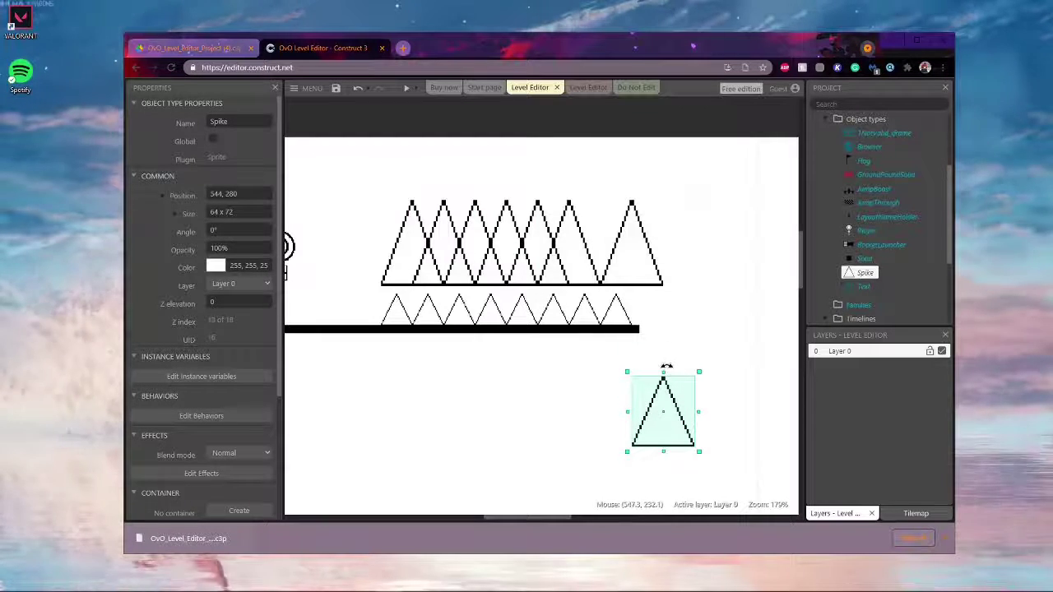
{"action": "left_click_drag", "start_coordinate": [760, 441], "coordinate": [600, 296]}
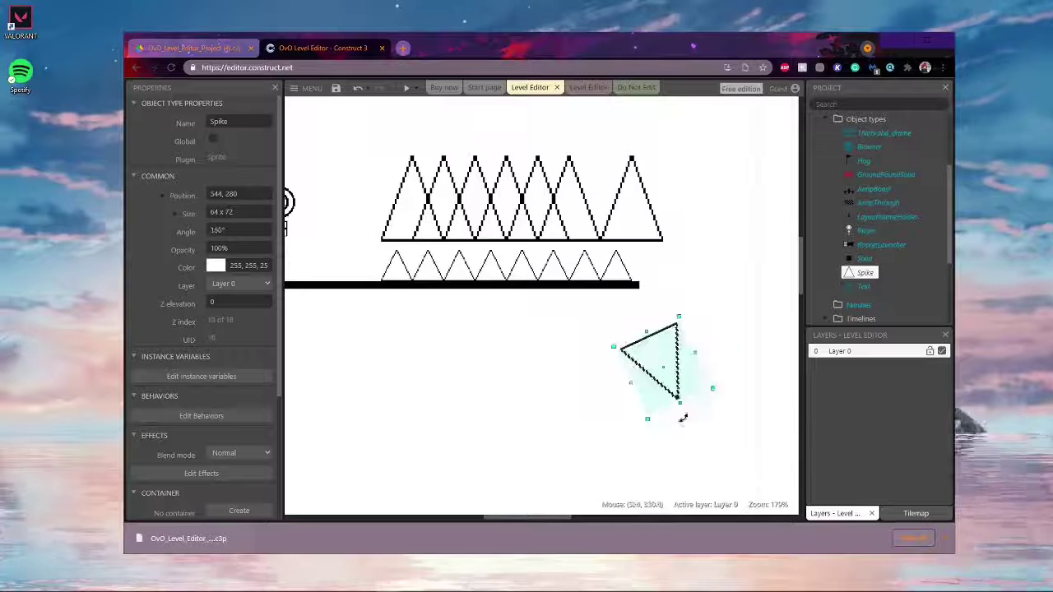
{"action": "left_click_drag", "start_coordinate": [659, 418], "coordinate": [589, 359]}
{"action": "left_click", "coordinate": [576, 353]}
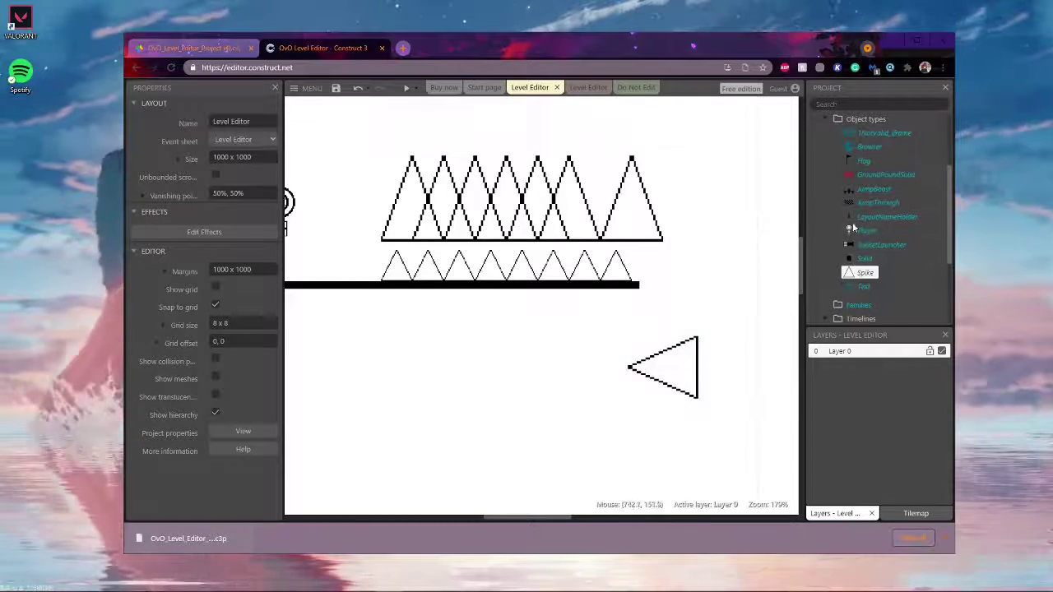
- Add a Solid at 576, 232 behind the rotated spike's base and shape it into an 8 x 96 vertical wall
{"action": "left_click_drag", "start_coordinate": [855, 259], "coordinate": [621, 310]}
{"action": "middle_click_drag", "start_coordinate": [621, 310], "coordinate": [519, 303]}
{"action": "left_click_drag", "start_coordinate": [485, 284], "coordinate": [719, 375]}
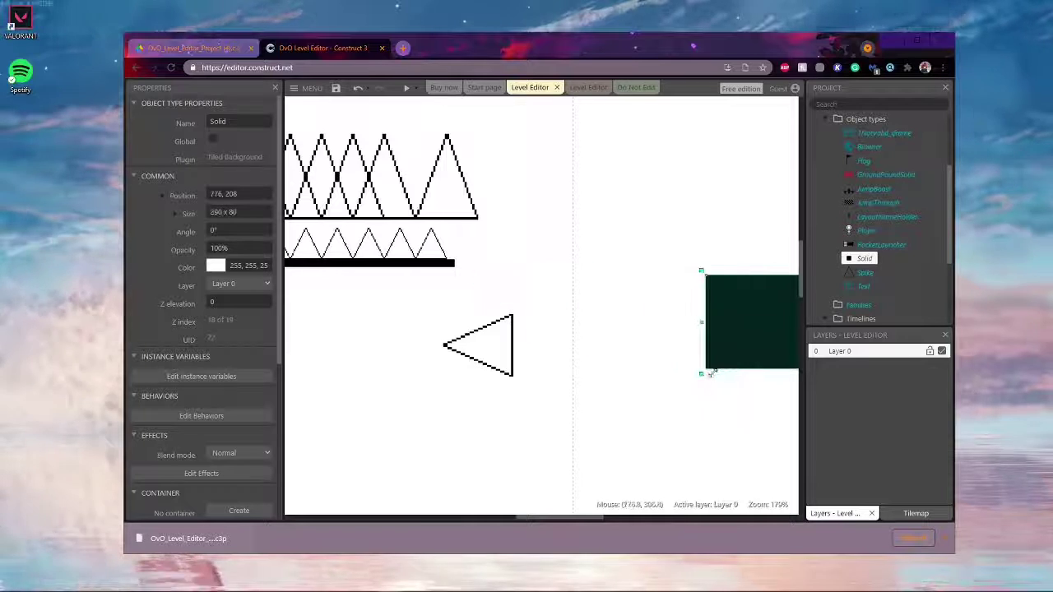
{"action": "left_click_drag", "start_coordinate": [760, 341], "coordinate": [572, 363]}
{"action": "scroll", "coordinate": [695, 349], "scroll_direction": "down", "scroll_amount": 2}
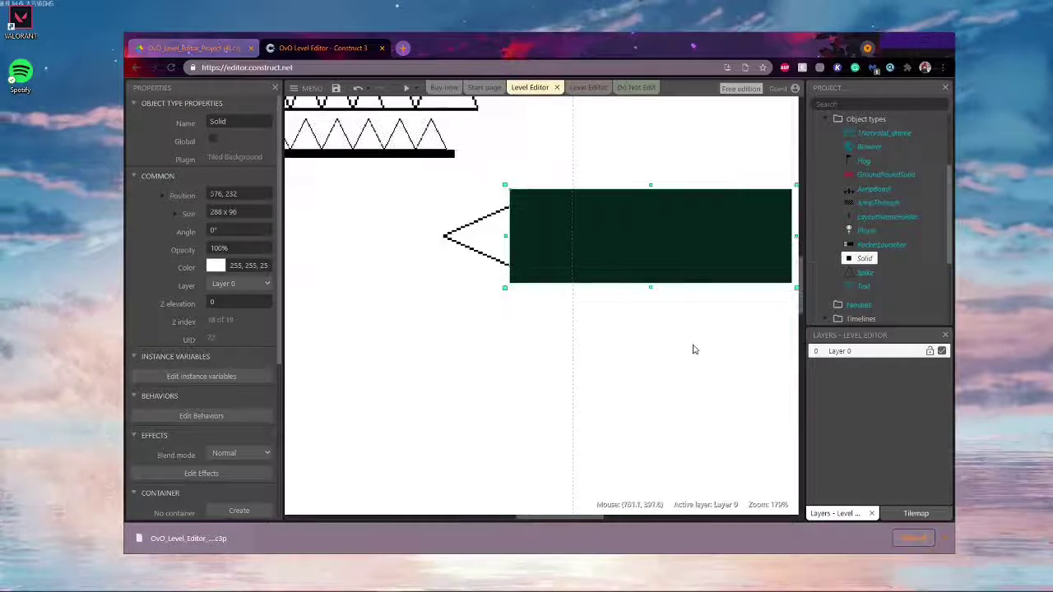
{"action": "left_click_drag", "start_coordinate": [795, 235], "coordinate": [516, 247]}
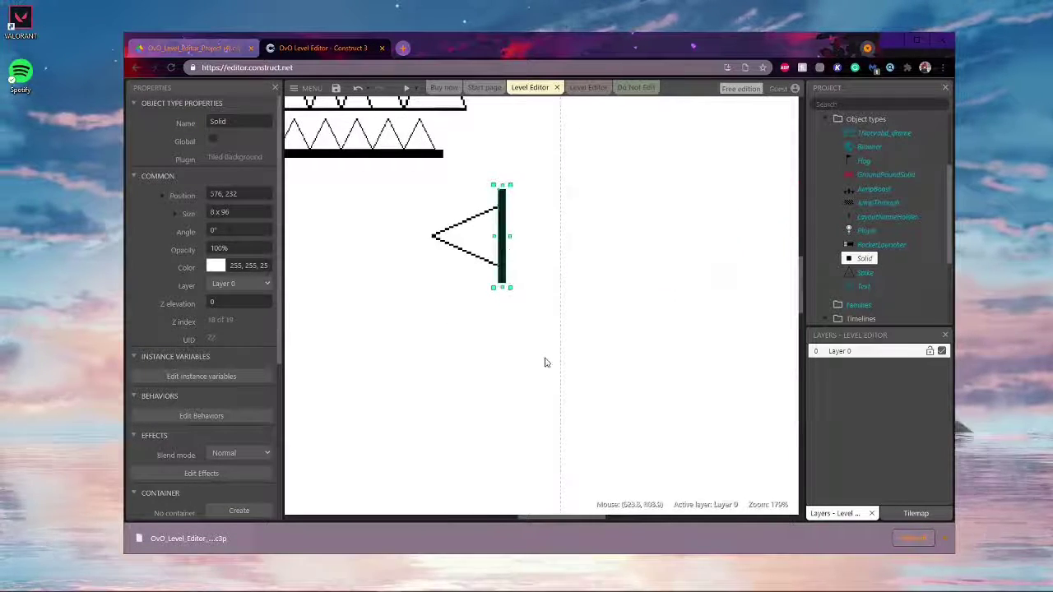
- Set the rotated spike's X position to 343
{"action": "scroll", "coordinate": [544, 362], "scroll_direction": "down", "scroll_amount": 2, "text": "ctrl"}
{"action": "left_click", "coordinate": [462, 319]}
{"action": "middle_click_drag", "start_coordinate": [461, 317], "coordinate": [540, 373]}
{"action": "left_click", "coordinate": [568, 325]}
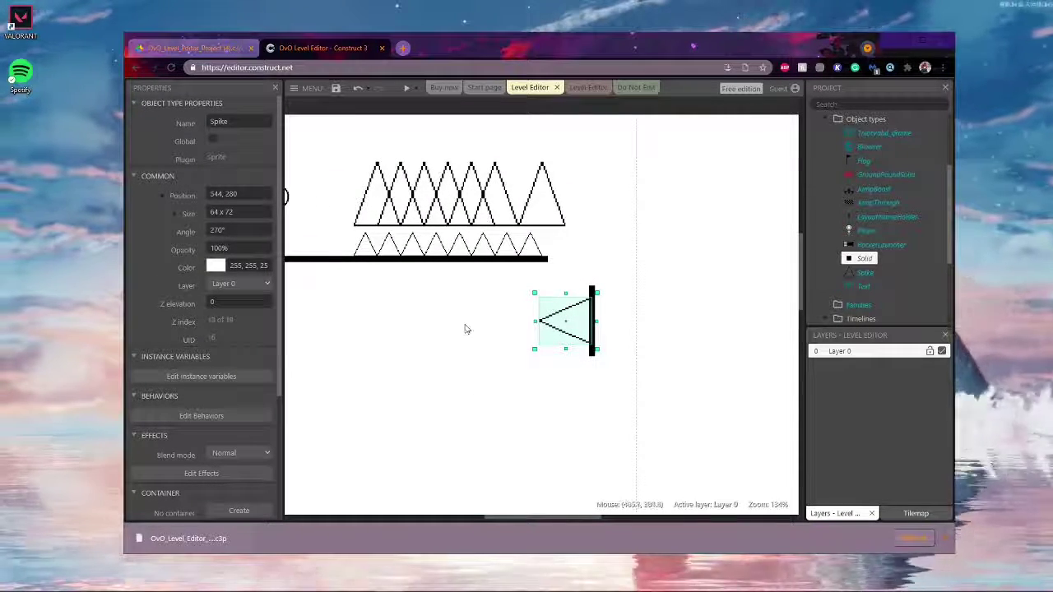
{"action": "middle_click_drag", "start_coordinate": [466, 327], "coordinate": [507, 422]}
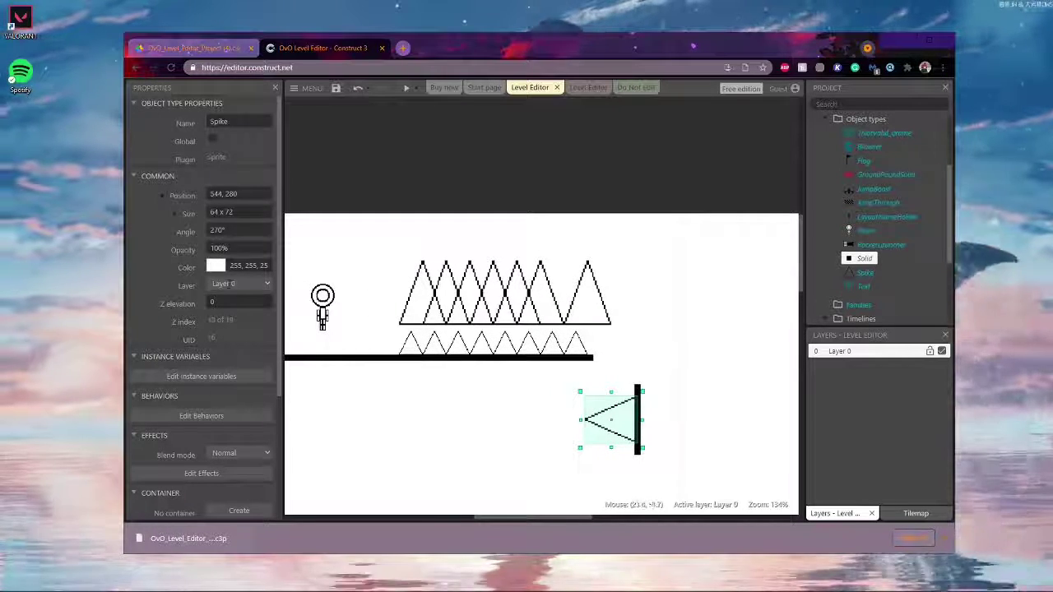
{"action": "left_click", "coordinate": [223, 199]}
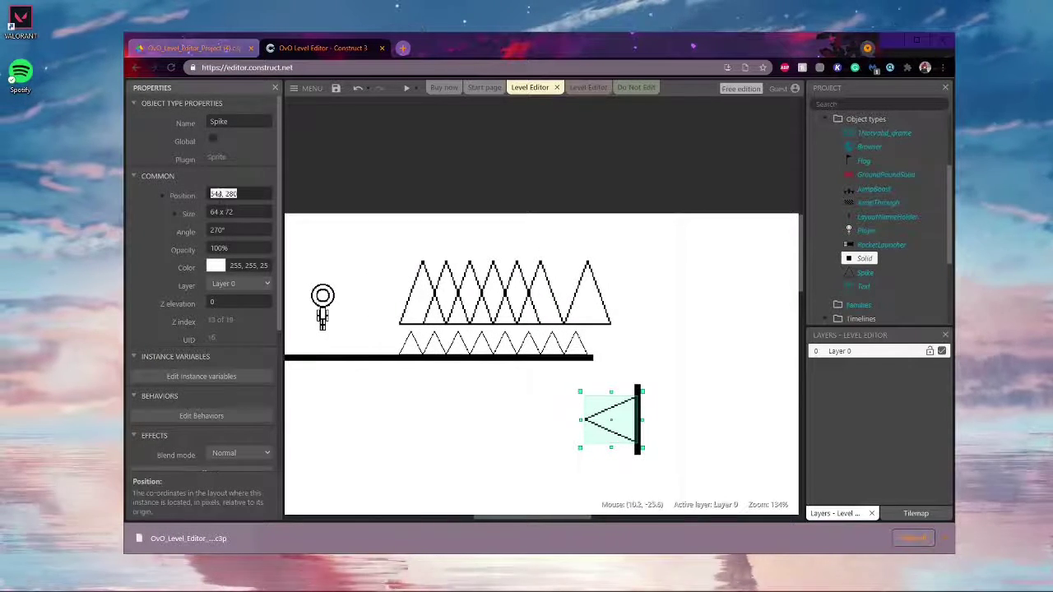
{"action": "type", "text": "343"}
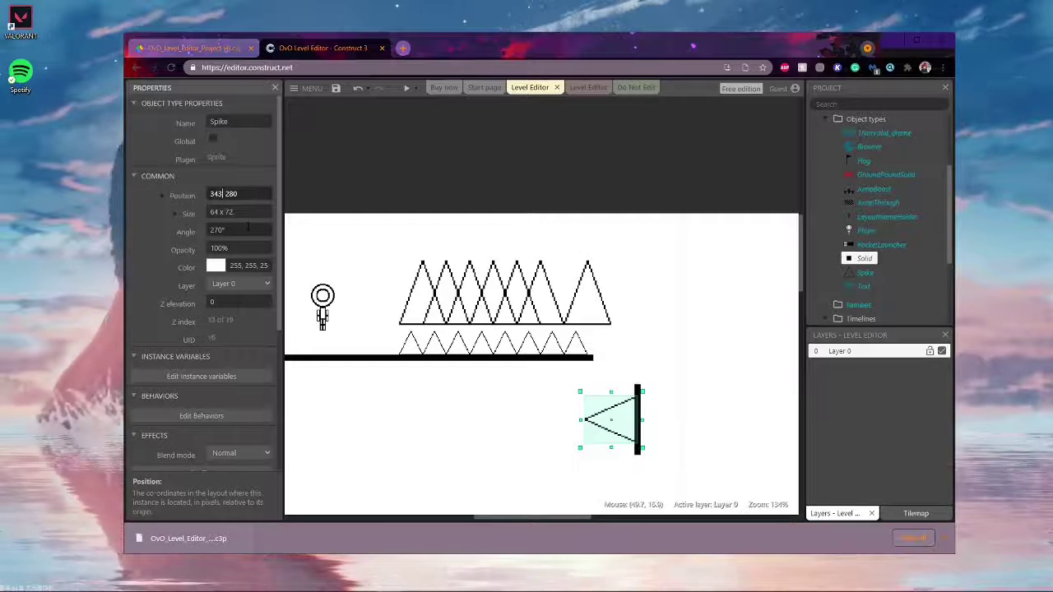
{"action": "key", "text": "Tab"}
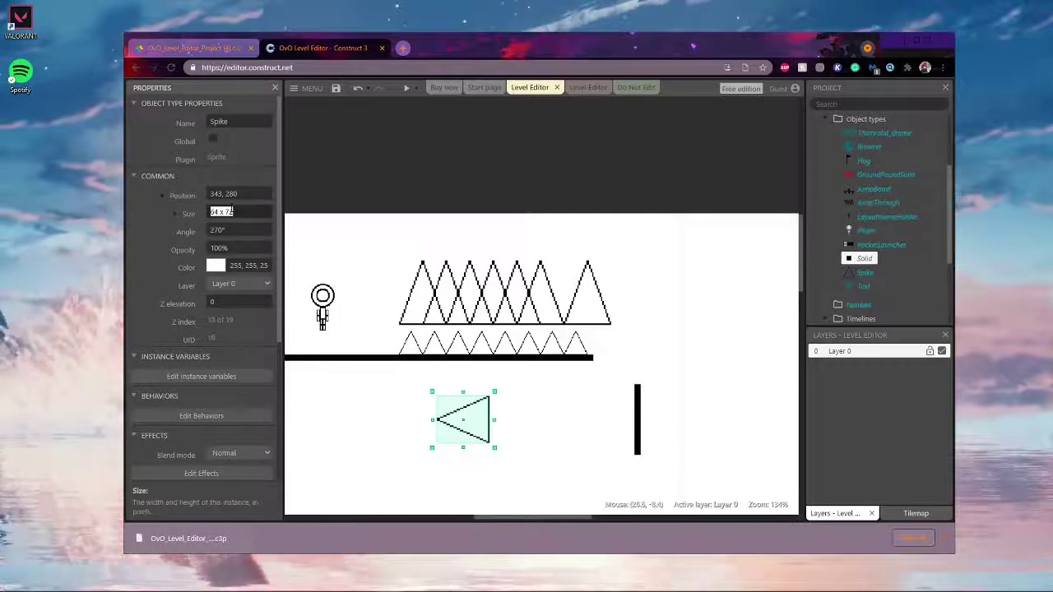
- Set the same spike's size to 64 x 23332 and its angle to 90°
{"action": "key", "text": "Tab"}
{"action": "type", "text": "90"}
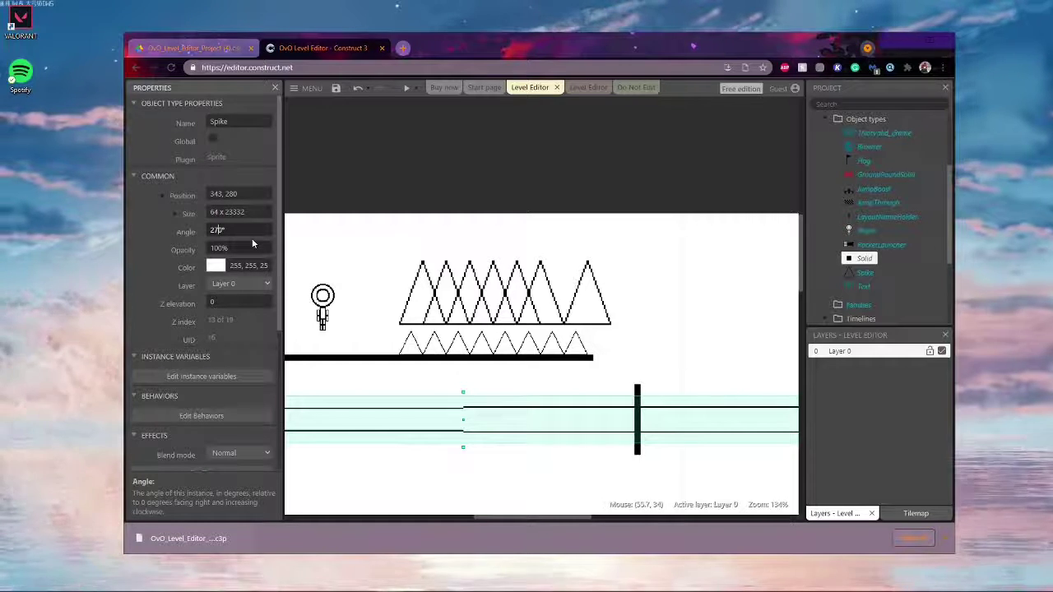
{"action": "key", "text": "Tab"}
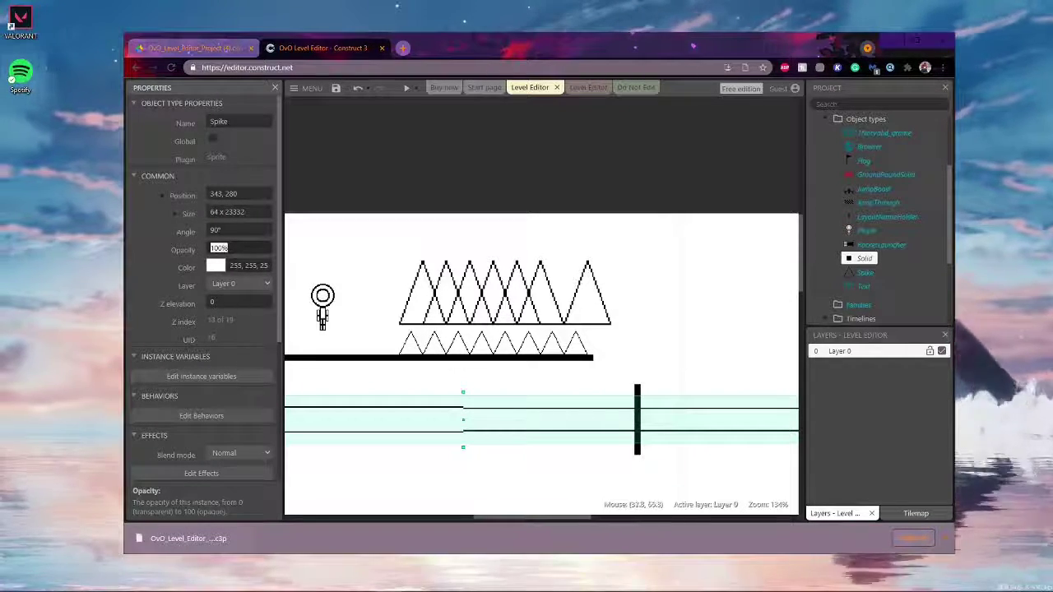
- Set the stretched spike's opacity to 0% and delete that spike from the layout
{"action": "type", "text": "0"}
{"action": "key", "text": "Return"}
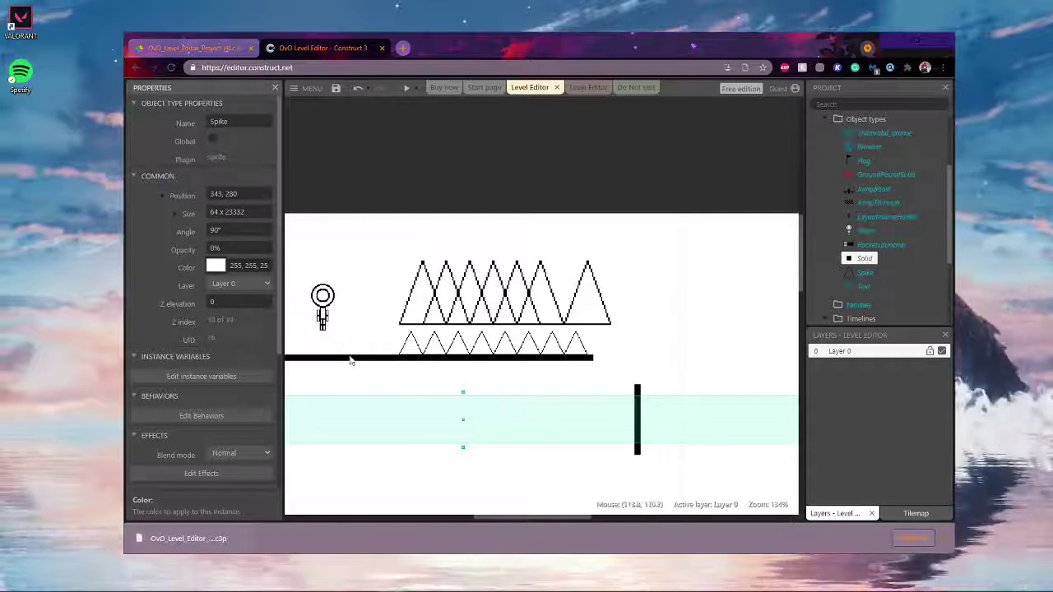
{"action": "key", "text": "Delete"}
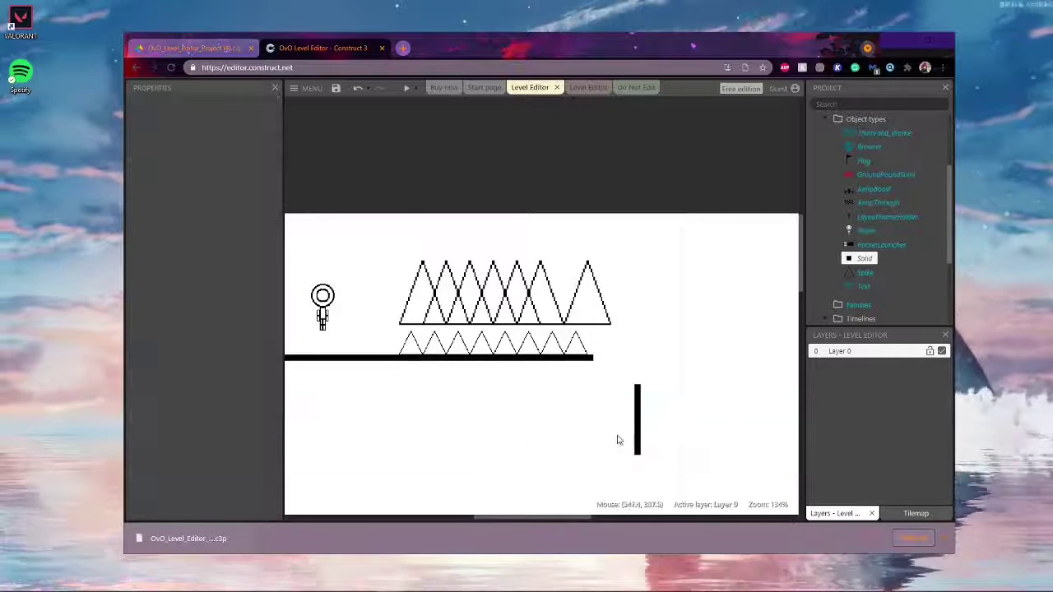
- Start a preview of the level and allow the blocked cookies for the preview page
{"action": "scroll", "coordinate": [585, 435], "scroll_direction": "up", "scroll_amount": 1}
{"action": "scroll", "coordinate": [586, 436], "scroll_direction": "down", "scroll_amount": 2}
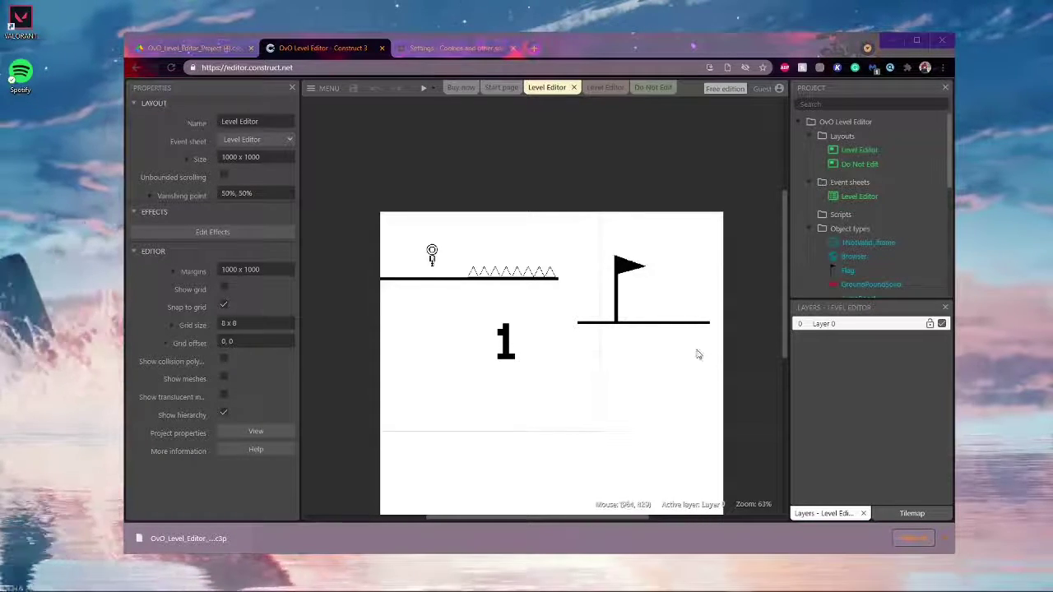
{"action": "scroll", "coordinate": [687, 351], "scroll_direction": "down", "scroll_amount": 1}
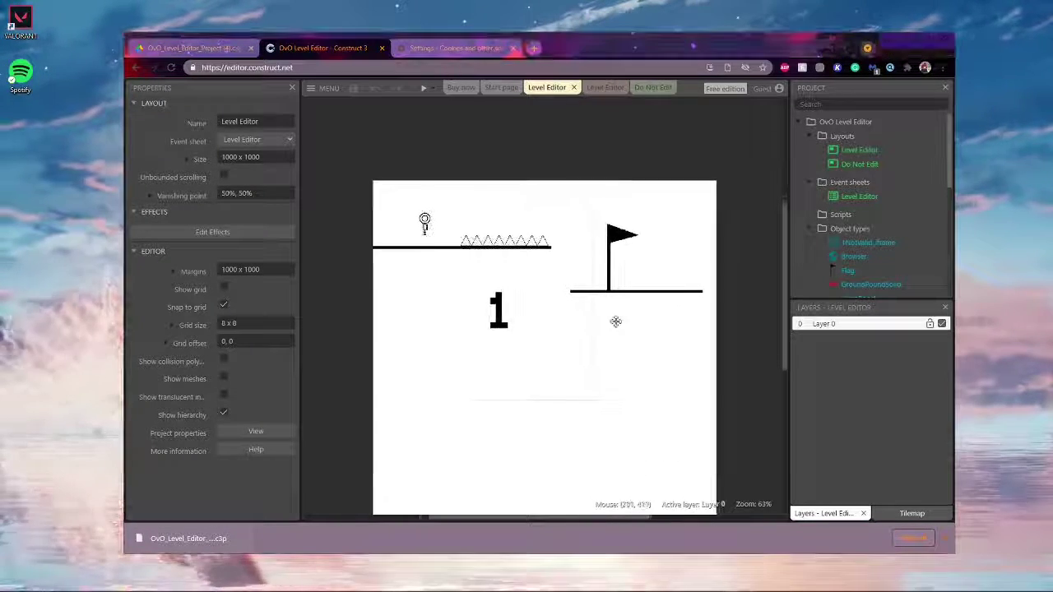
{"action": "left_click", "coordinate": [422, 90]}
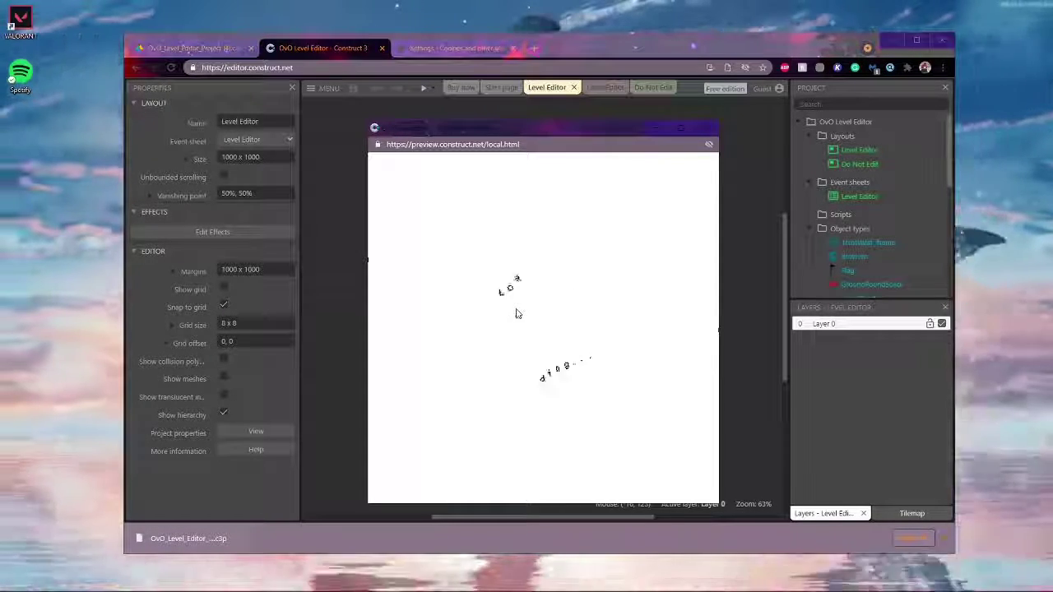
{"action": "left_click_drag", "start_coordinate": [367, 354], "coordinate": [375, 480]}
{"action": "left_click", "coordinate": [709, 144]}
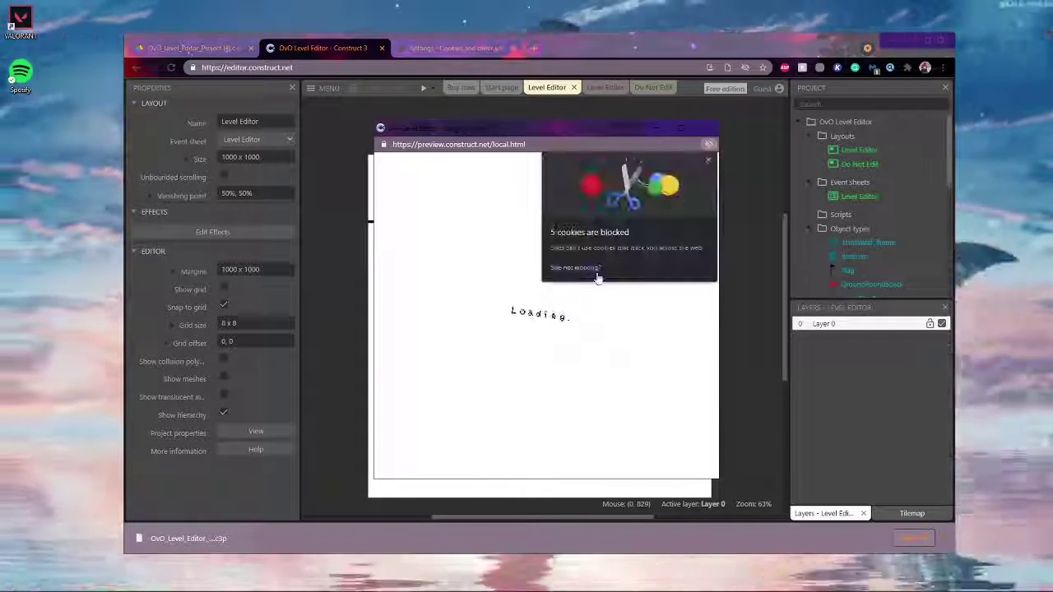
{"action": "left_click", "coordinate": [596, 269]}
{"action": "left_click", "coordinate": [668, 267]}
- Enlarge the preview window and reposition it over the editor so the level can be played
{"action": "left_click_drag", "start_coordinate": [521, 128], "coordinate": [522, 312]}
{"action": "left_click_drag", "start_coordinate": [370, 312], "coordinate": [298, 162]}
{"action": "left_click_drag", "start_coordinate": [712, 450], "coordinate": [813, 470]}
{"action": "left_click_drag", "start_coordinate": [620, 173], "coordinate": [620, 63]}
{"action": "left_click_drag", "start_coordinate": [620, 360], "coordinate": [620, 493]}
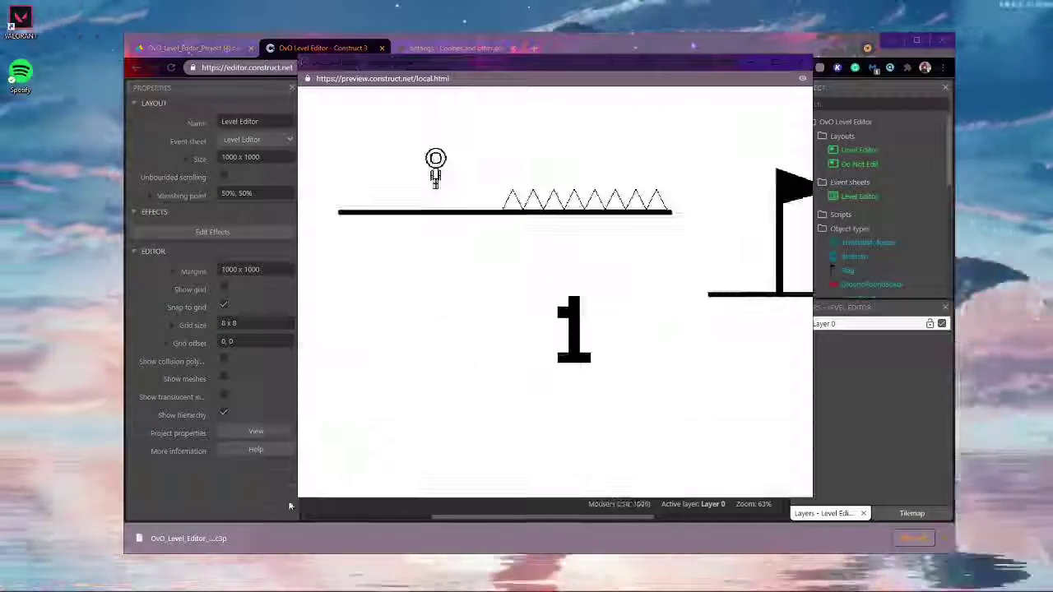
{"action": "left_click_drag", "start_coordinate": [421, 66], "coordinate": [290, 112]}
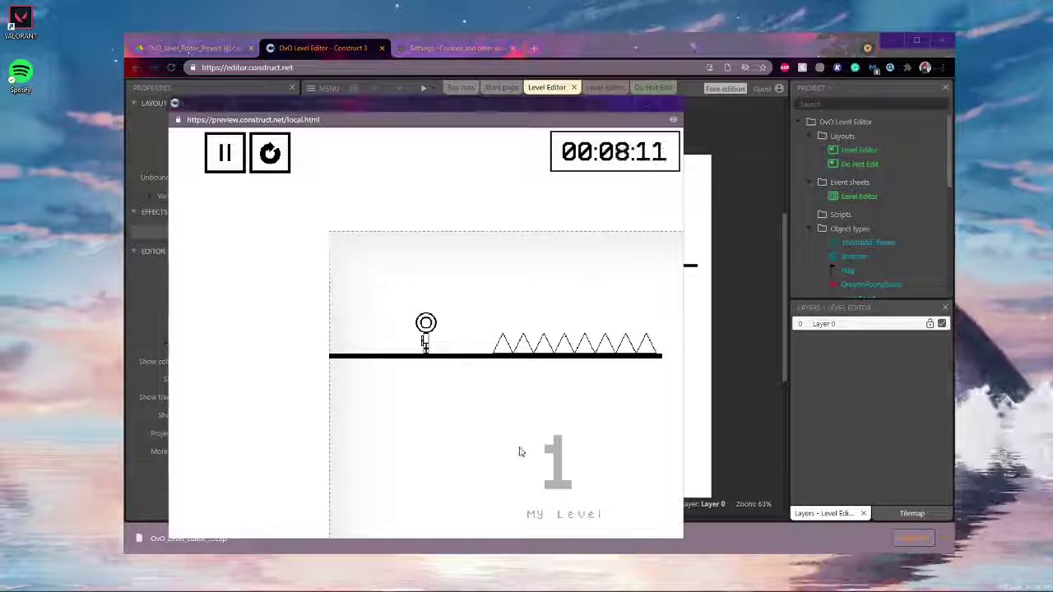
- Playtest the level by running and jumping around the start platform, then crossing the spikes to the flag
{"action": "key", "text": "Left"}
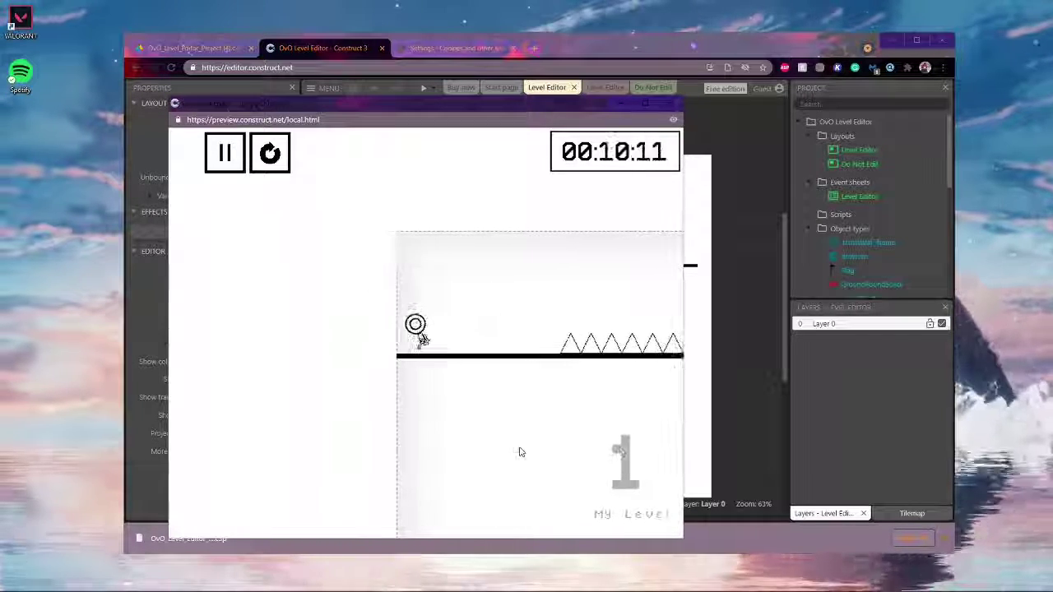
{"action": "key", "text": "Up"}
{"action": "key", "text": "Right"}
{"action": "key", "text": "Left"}
{"action": "key", "text": "Up"}
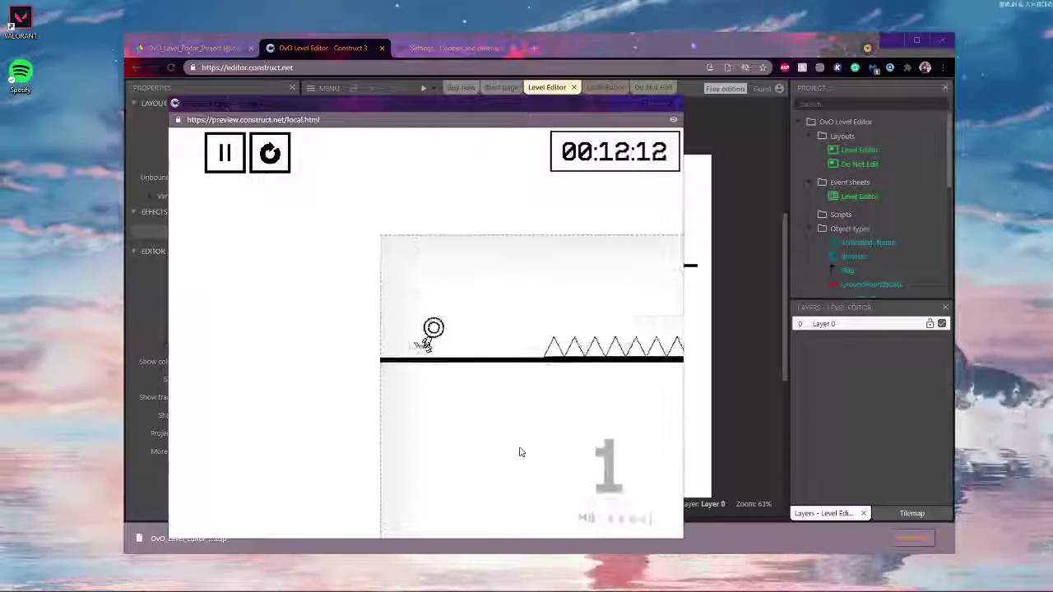
{"action": "key", "text": "Right"}
{"action": "key", "text": "Left"}
{"action": "key", "text": "Right"}
{"action": "key", "text": "Up"}
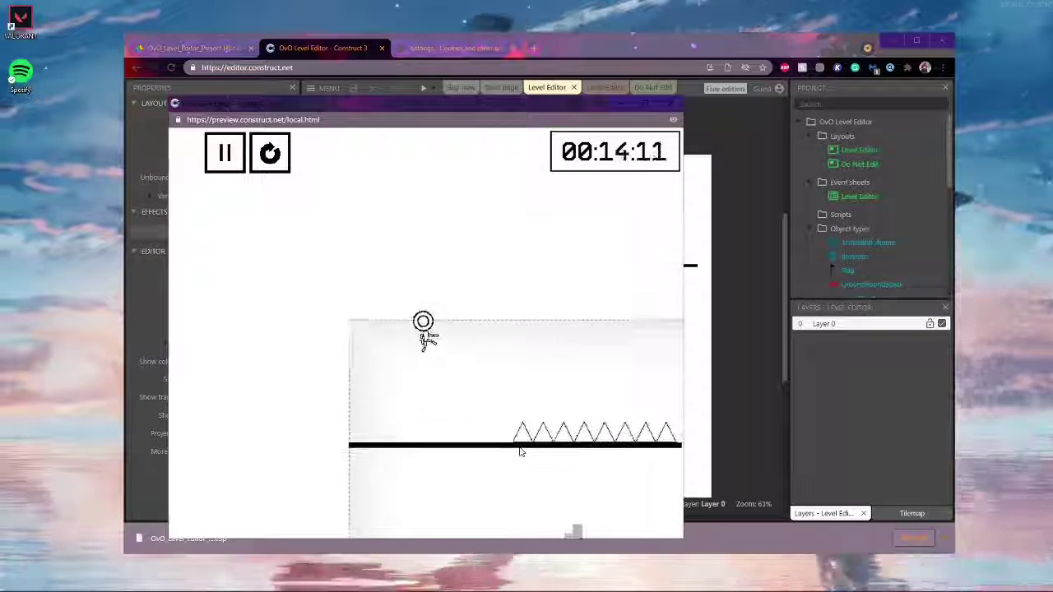
{"action": "key", "text": "Right"}
{"action": "key", "text": "Up"}
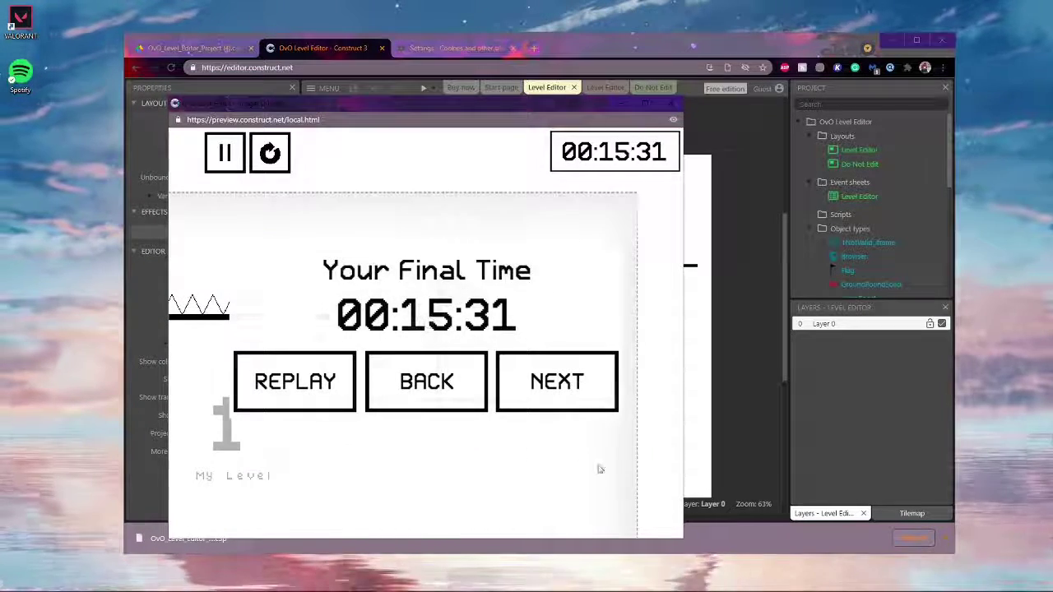
- Replay the level, jump over the spikes and past the flag, then return to the flag to finish
{"action": "left_click", "coordinate": [334, 400]}
{"action": "key", "text": "Right"}
{"action": "key", "text": "Up"}
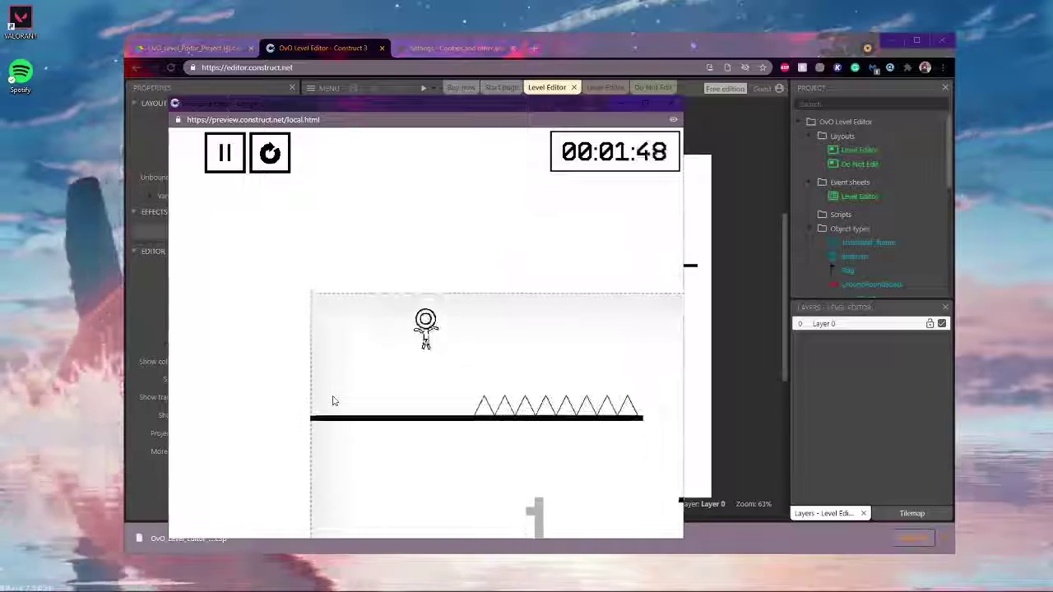
{"action": "key", "text": "Right"}
{"action": "key", "text": "Up"}
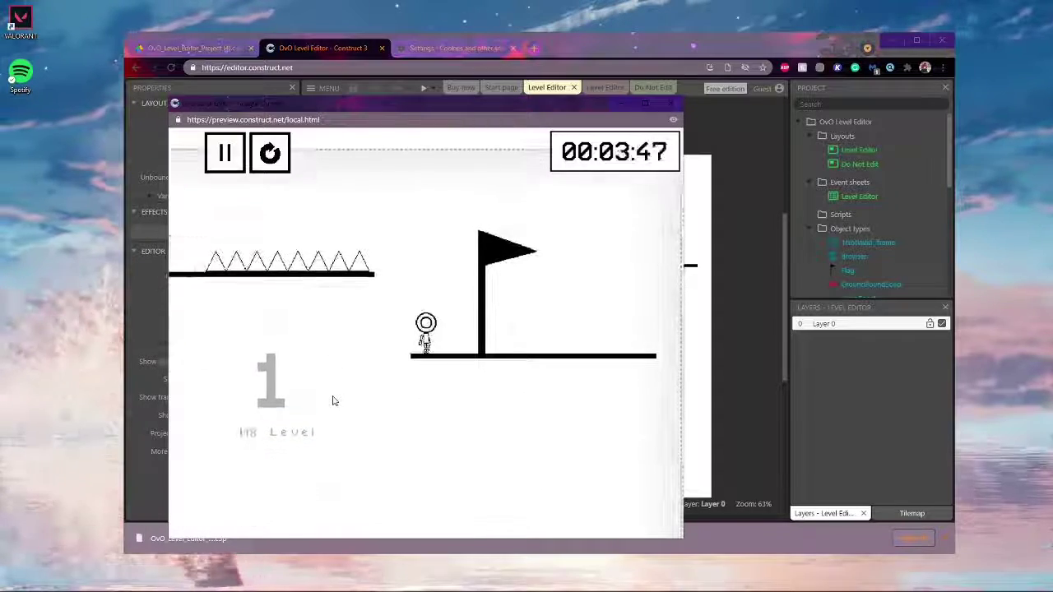
{"action": "key", "text": "Up"}
{"action": "key", "text": "Left"}
{"action": "key", "text": "Up"}
{"action": "key", "text": "Right"}
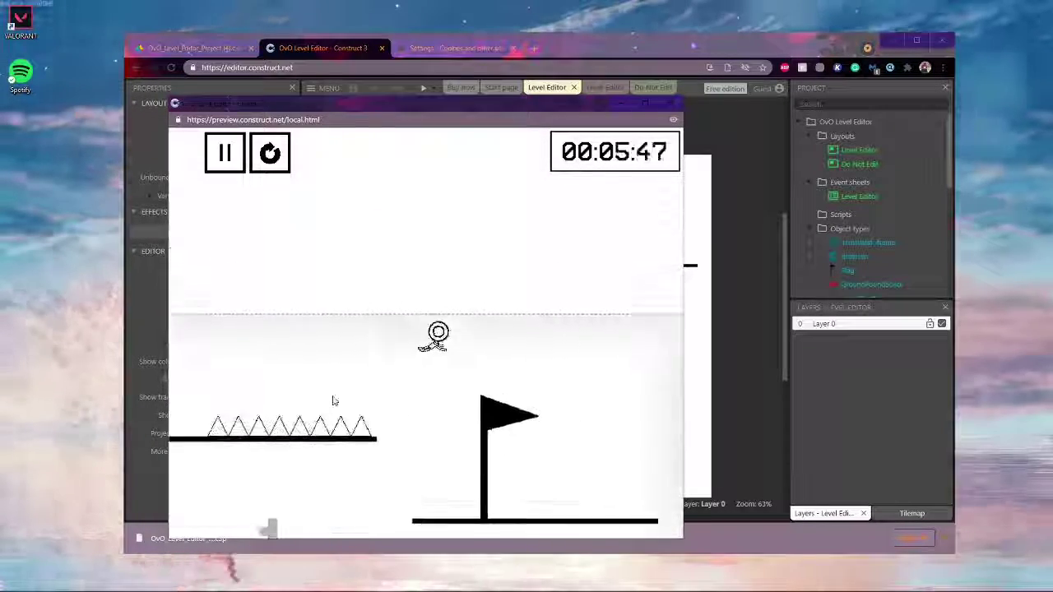
{"action": "key", "text": "Right"}
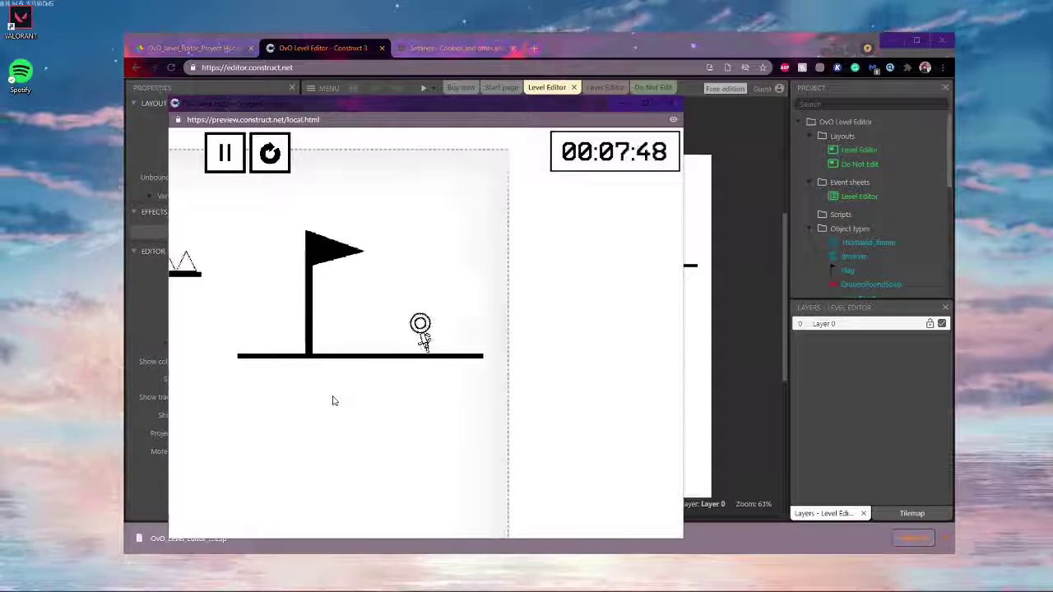
{"action": "key", "text": "Left"}
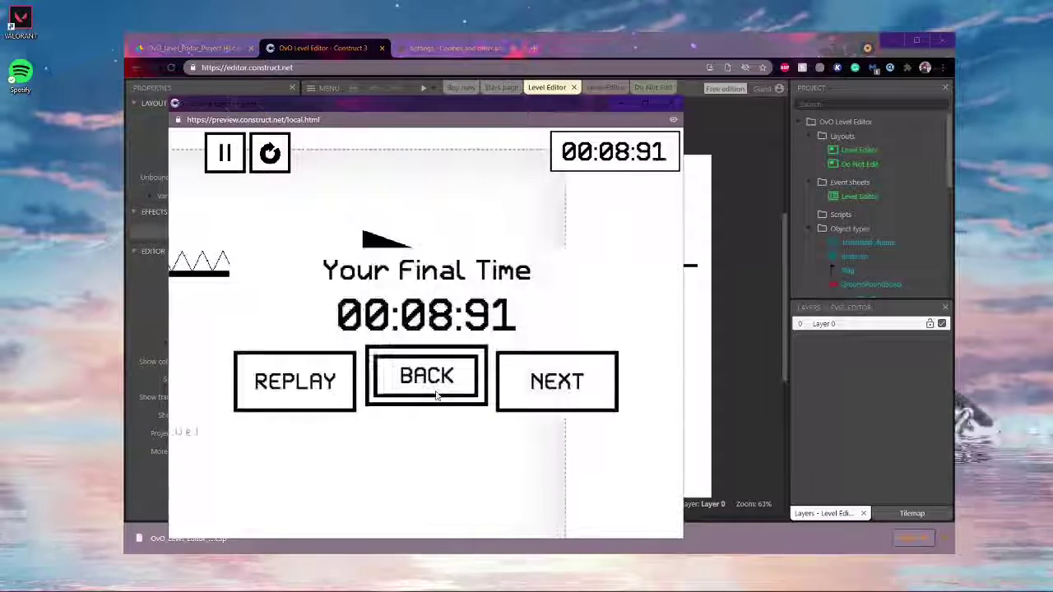
- Close the preview and move the start platform, Player and spikes together to the bottom of the layout
{"action": "left_click", "coordinate": [676, 106]}
{"action": "left_click_drag", "start_coordinate": [353, 161], "coordinate": [562, 224]}
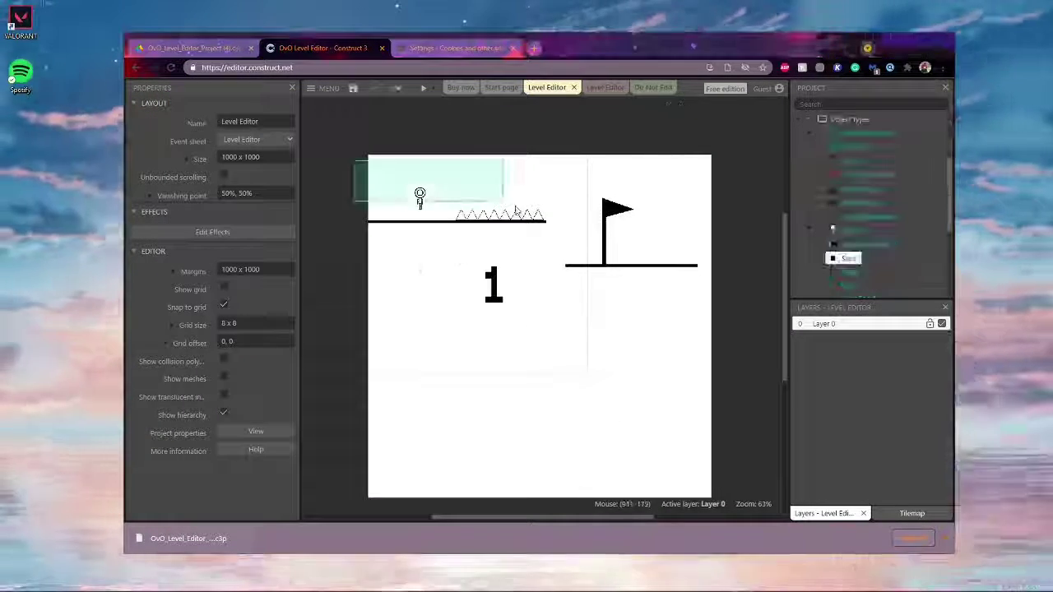
{"action": "left_click_drag", "start_coordinate": [493, 220], "coordinate": [484, 471]}
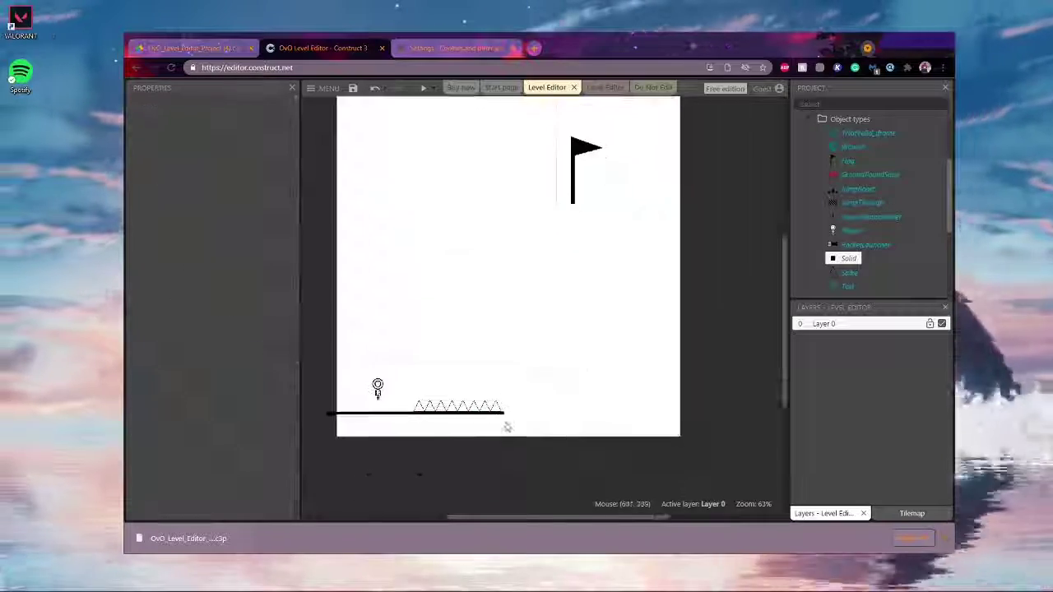
- Place three short Solid platforms above the floor as steps rising toward the right
{"action": "scroll", "coordinate": [508, 427], "scroll_direction": "up", "scroll_amount": 2, "text": "ctrl"}
{"action": "left_click_drag", "start_coordinate": [493, 416], "coordinate": [678, 332], "text": "ctrl"}
{"action": "left_click_drag", "start_coordinate": [462, 332], "coordinate": [472, 357], "text": "ctrl"}
{"action": "left_click_drag", "start_coordinate": [473, 357], "coordinate": [594, 335], "text": "ctrl"}
{"action": "left_click_drag", "start_coordinate": [594, 336], "coordinate": [717, 314], "text": "ctrl"}
- Extend the bottom floor to the layout's right edge and duplicate the spikes along its full length after the Player
{"action": "middle_click_drag", "start_coordinate": [594, 354], "coordinate": [498, 201]}
{"action": "left_click", "coordinate": [472, 267]}
{"action": "left_click_drag", "start_coordinate": [496, 267], "coordinate": [781, 267]}
{"action": "left_click_drag", "start_coordinate": [376, 294], "coordinate": [546, 317]}
{"action": "left_click_drag", "start_coordinate": [466, 308], "coordinate": [624, 308], "text": "ctrl"}
{"action": "middle_click_drag", "start_coordinate": [623, 308], "coordinate": [442, 321]}
{"action": "left_click_drag", "start_coordinate": [442, 322], "coordinate": [598, 322], "text": "ctrl"}
{"action": "scroll", "coordinate": [631, 312], "scroll_direction": "down", "scroll_amount": 5, "text": "ctrl"}
{"action": "left_click", "coordinate": [662, 321]}
{"action": "left_click_drag", "start_coordinate": [742, 321], "coordinate": [536, 322]}
{"action": "left_click", "coordinate": [527, 260]}
- Add a Solid as a tall vertical wall and position it near the layout's right edge above the last step
{"action": "scroll", "coordinate": [527, 260], "scroll_direction": "up", "scroll_amount": 2, "text": "ctrl"}
{"action": "left_click_drag", "start_coordinate": [848, 258], "coordinate": [425, 225]}
{"action": "left_click", "coordinate": [543, 305]}
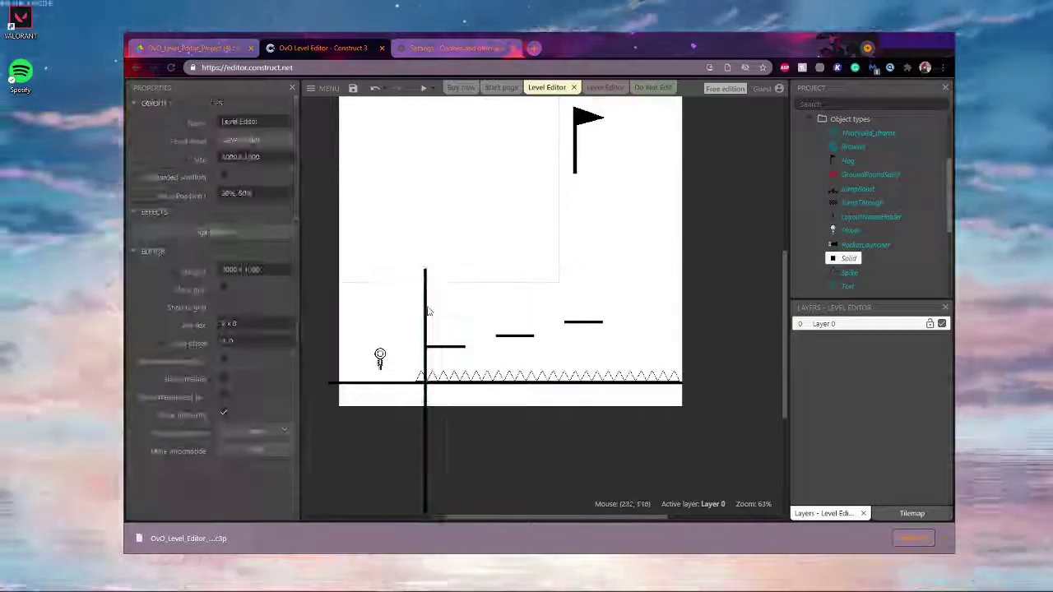
{"action": "left_click_drag", "start_coordinate": [426, 311], "coordinate": [636, 184]}
{"action": "left_click_drag", "start_coordinate": [637, 145], "coordinate": [637, 277]}
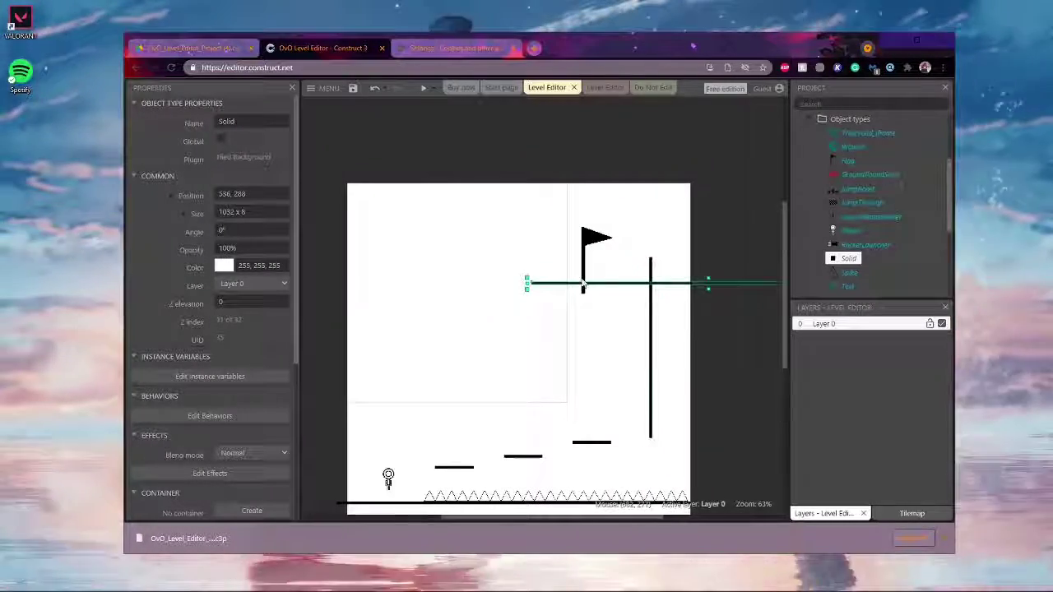
- Form a corridor of two parallel horizontal Solids across the upper layout and fit a smaller flag inside its left end
{"action": "double_click", "coordinate": [716, 189]}
{"action": "key", "text": "Escape"}
{"action": "left_click_drag", "start_coordinate": [616, 272], "coordinate": [617, 261]}
{"action": "left_click", "coordinate": [651, 273]}
{"action": "left_click_drag", "start_coordinate": [650, 255], "coordinate": [366, 231]}
{"action": "left_click_drag", "start_coordinate": [370, 211], "coordinate": [367, 246]}
{"action": "left_click_drag", "start_coordinate": [383, 247], "coordinate": [359, 247]}
{"action": "left_click", "coordinate": [461, 296]}
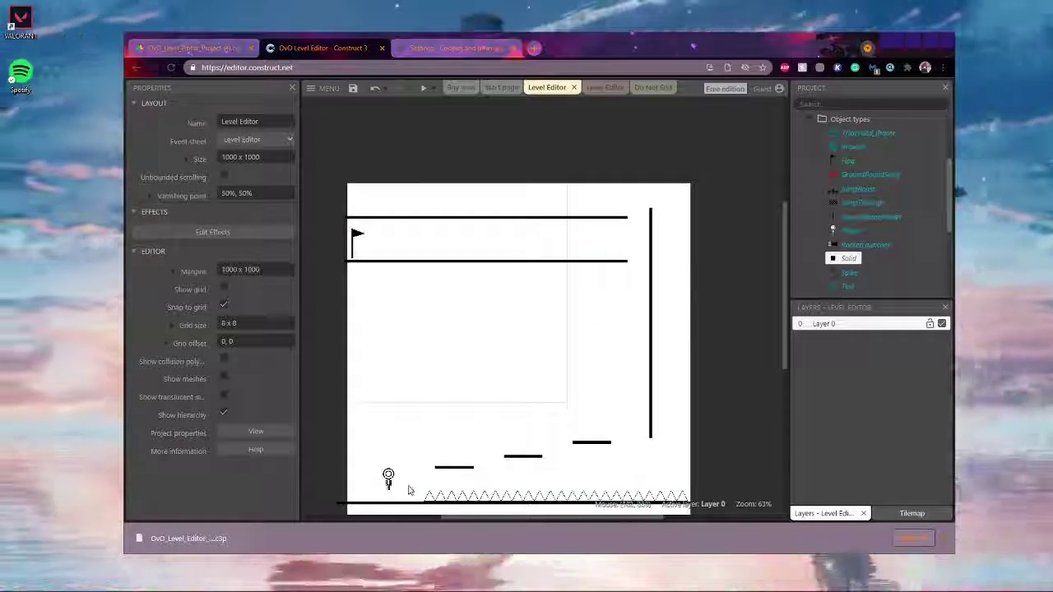
- Copy spike rows into the upper corridor, one upright on its floor and one upside down under its ceiling
{"action": "left_click_drag", "start_coordinate": [416, 481], "coordinate": [607, 198]}
{"action": "left_click", "coordinate": [626, 227]}
{"action": "key", "text": "ctrl+v"}
{"action": "left_click", "coordinate": [527, 214]}
{"action": "scroll", "coordinate": [573, 224], "scroll_direction": "up", "scroll_amount": 2, "text": "ctrl"}
{"action": "middle_click_drag", "start_coordinate": [573, 224], "coordinate": [720, 306]}
{"action": "left_click", "coordinate": [395, 254]}
{"action": "left_click_drag", "start_coordinate": [385, 255], "coordinate": [392, 254]}
{"action": "left_click", "coordinate": [393, 320]}
{"action": "left_click", "coordinate": [470, 336]}
{"action": "scroll", "coordinate": [470, 337], "scroll_direction": "down", "scroll_amount": 4, "text": "ctrl"}
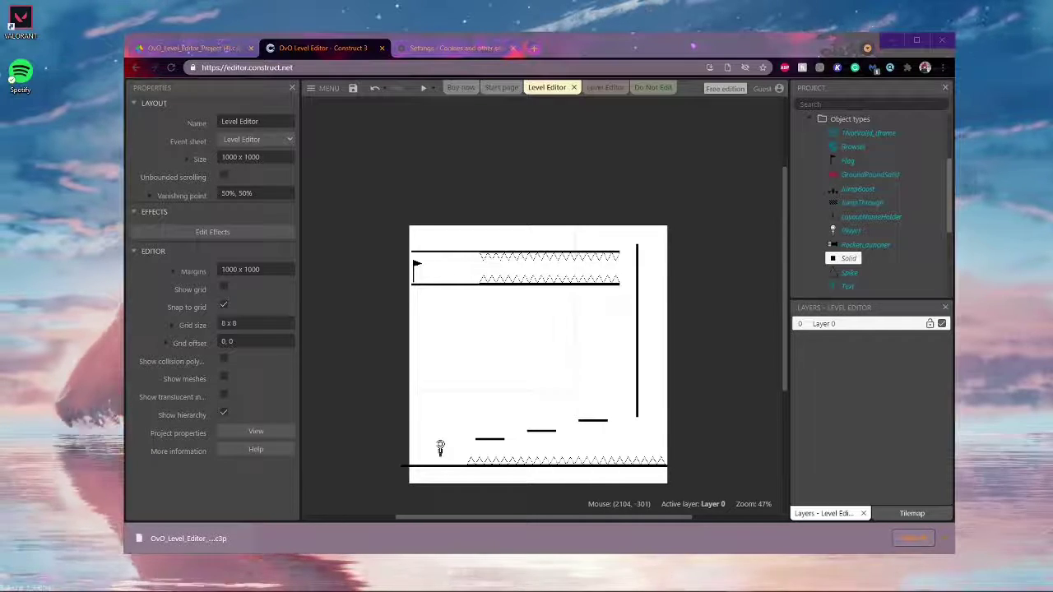
- Add a LayoutNameHolder to the empty area between the flag corridor and the stepping platforms
{"action": "scroll", "coordinate": [470, 348], "scroll_direction": "up", "scroll_amount": 1}
{"action": "scroll", "coordinate": [470, 347], "scroll_direction": "up", "scroll_amount": 3}
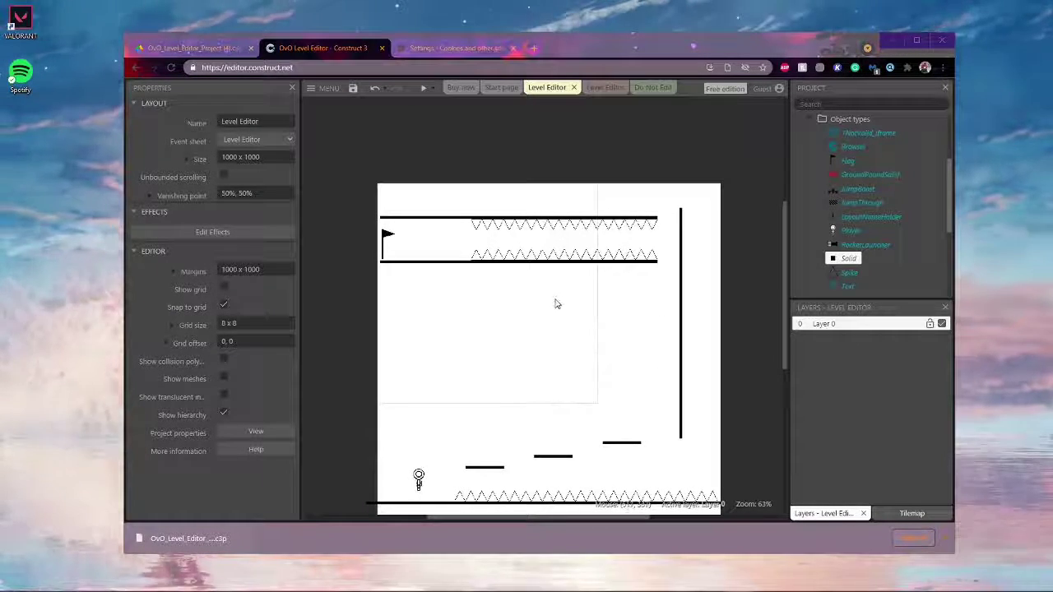
{"action": "scroll", "coordinate": [585, 319], "scroll_direction": "down", "scroll_amount": 1}
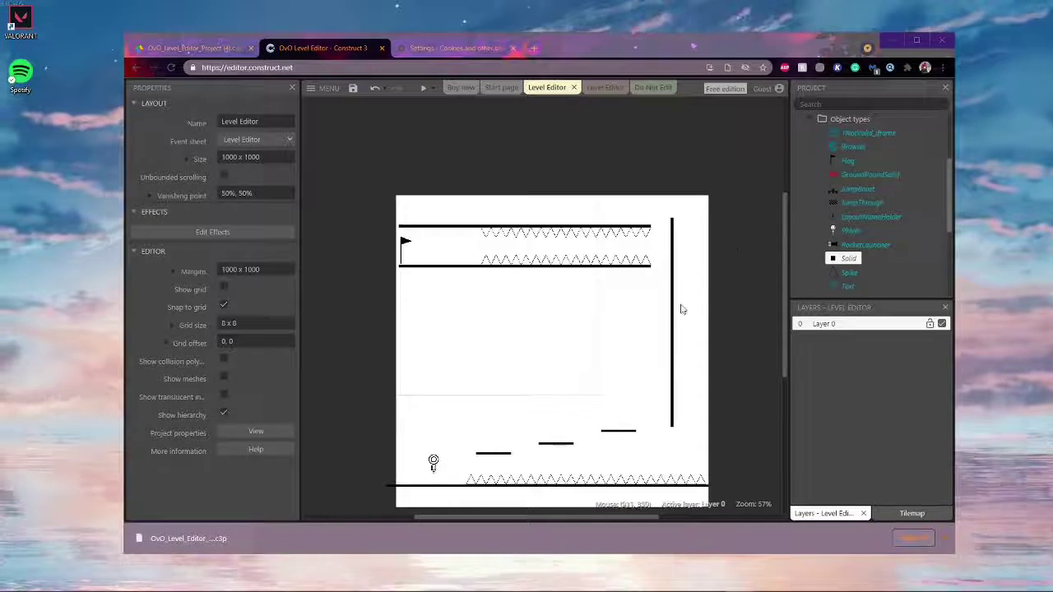
{"action": "scroll", "coordinate": [625, 370], "scroll_direction": "down", "scroll_amount": 1}
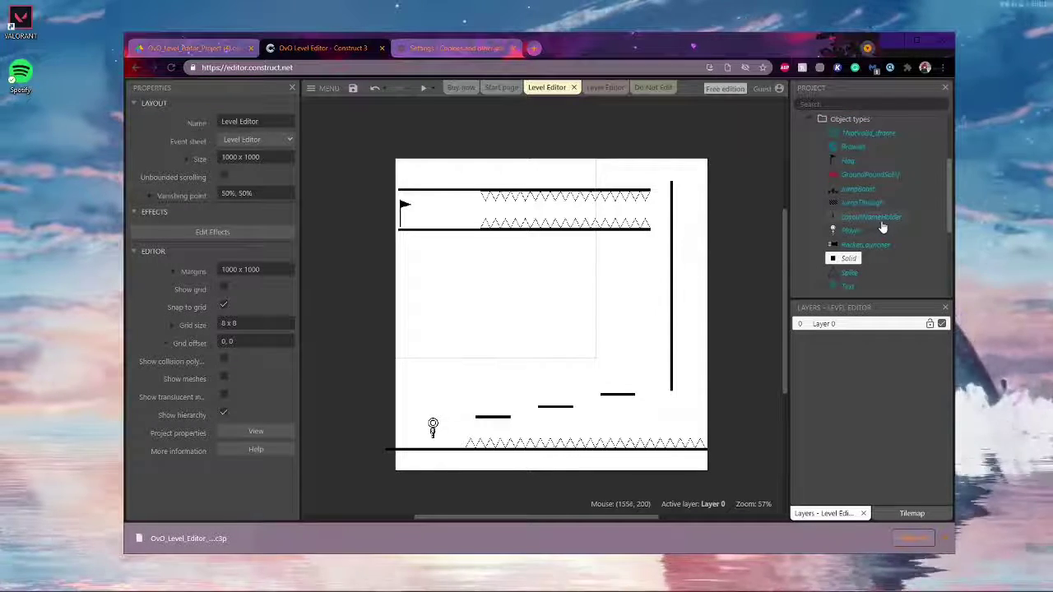
{"action": "left_click_drag", "start_coordinate": [874, 217], "coordinate": [511, 329]}
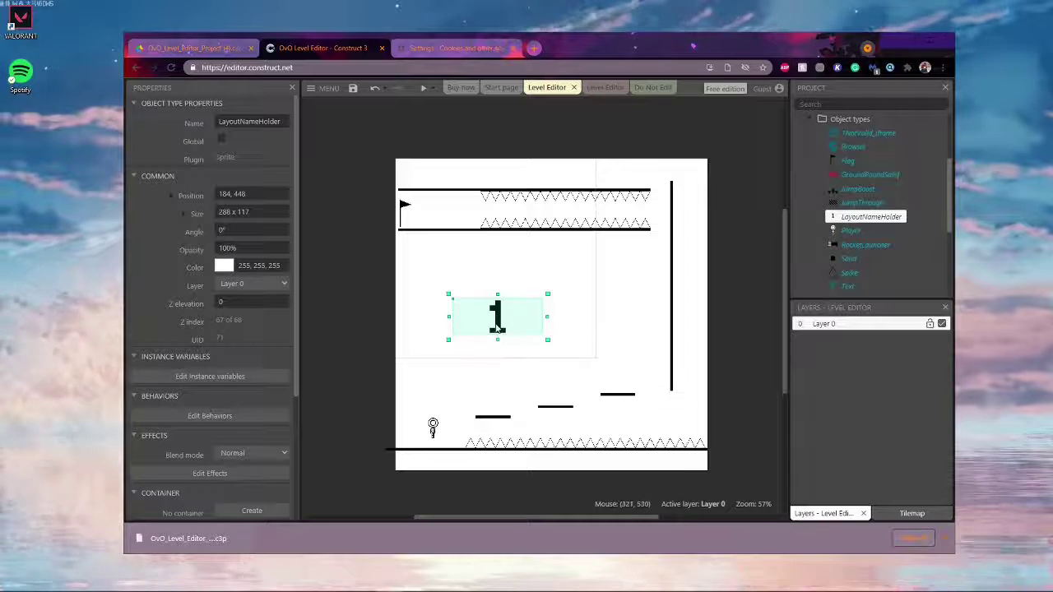
{"action": "left_click", "coordinate": [563, 304]}
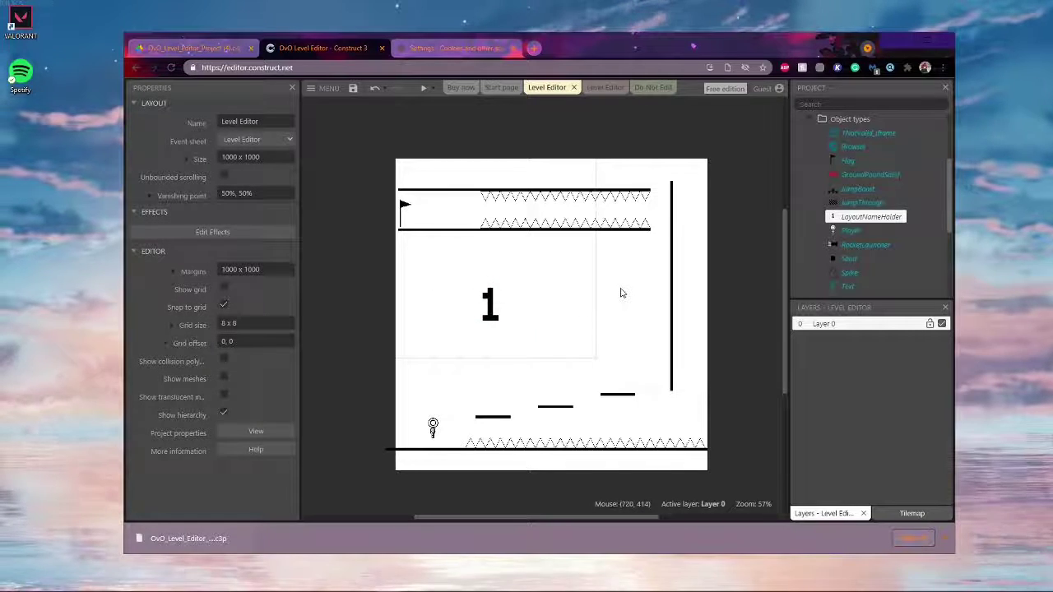
- In the Level Editor event sheet, set the LevelName variable's initial value to Test Level
{"action": "left_click", "coordinate": [605, 88]}
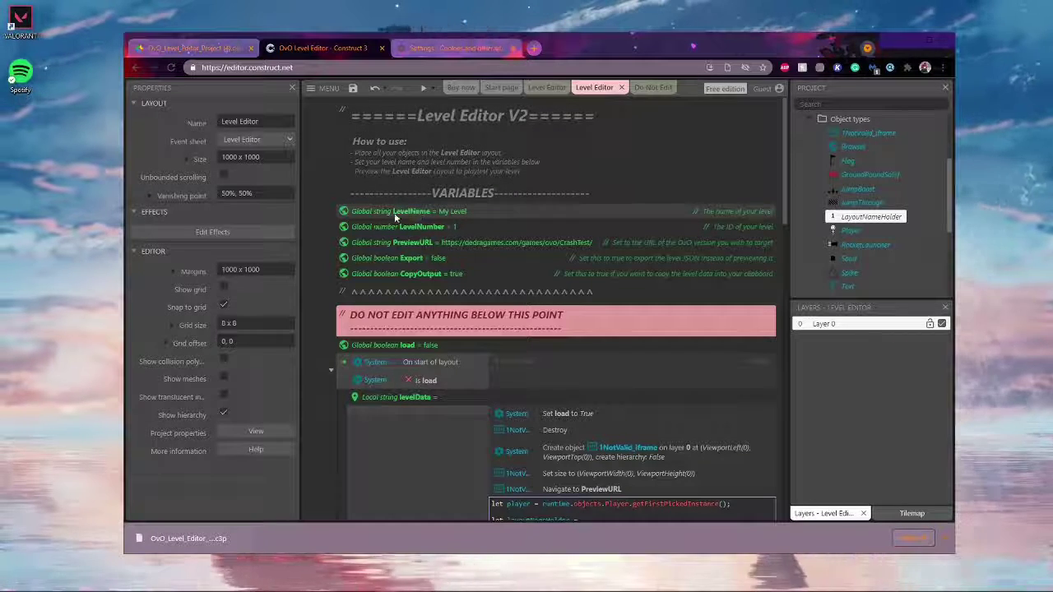
{"action": "double_click", "coordinate": [406, 216]}
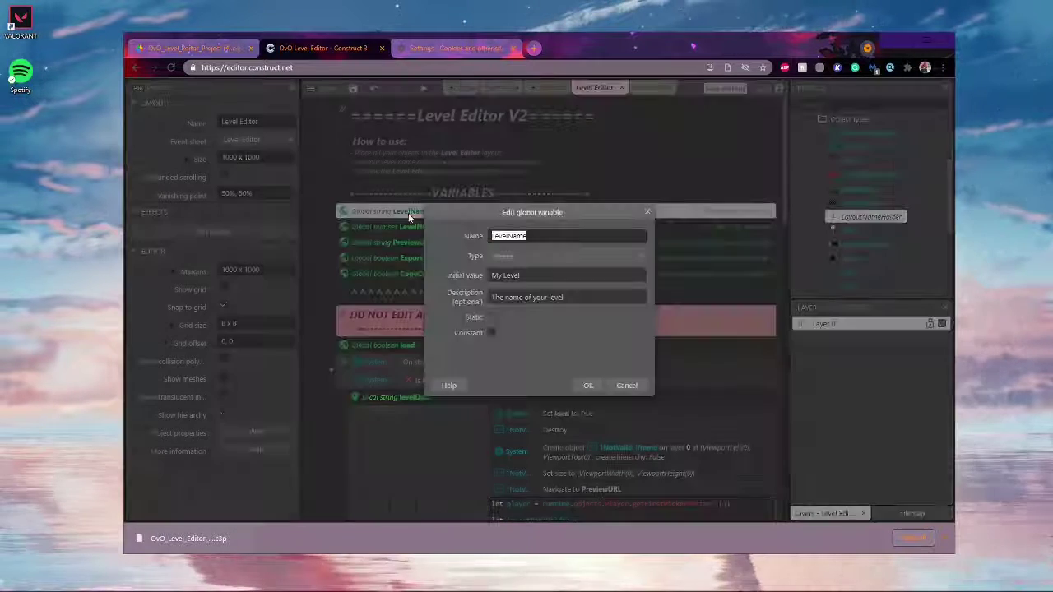
{"action": "double_click", "coordinate": [575, 298]}
{"action": "double_click", "coordinate": [576, 273]}
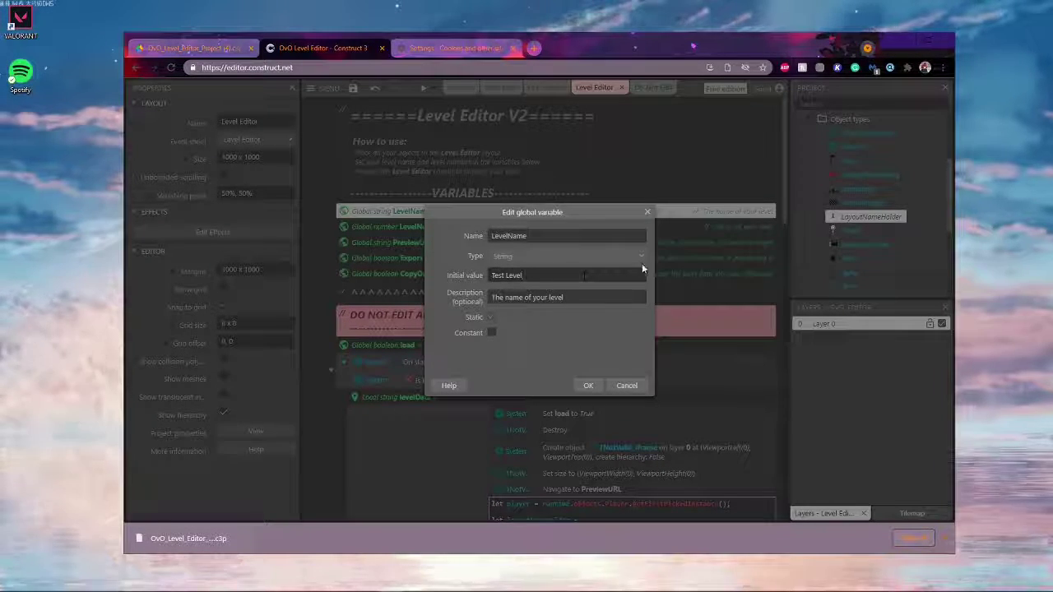
{"action": "left_click", "coordinate": [588, 386]}
- Set the LevelNumber global variable's initial value to 69
{"action": "double_click", "coordinate": [457, 228]}
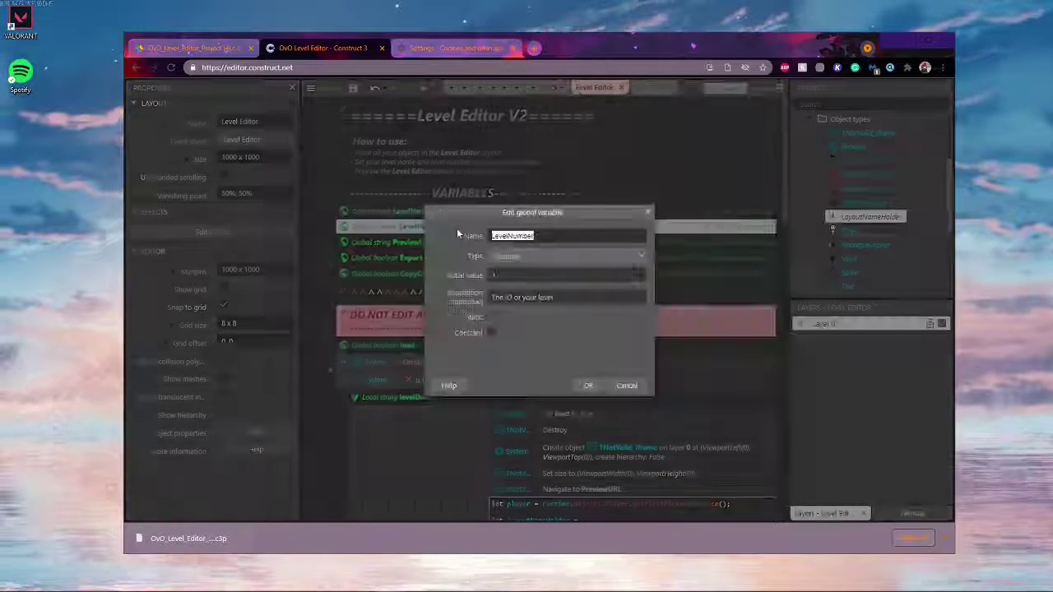
{"action": "left_click", "coordinate": [513, 294]}
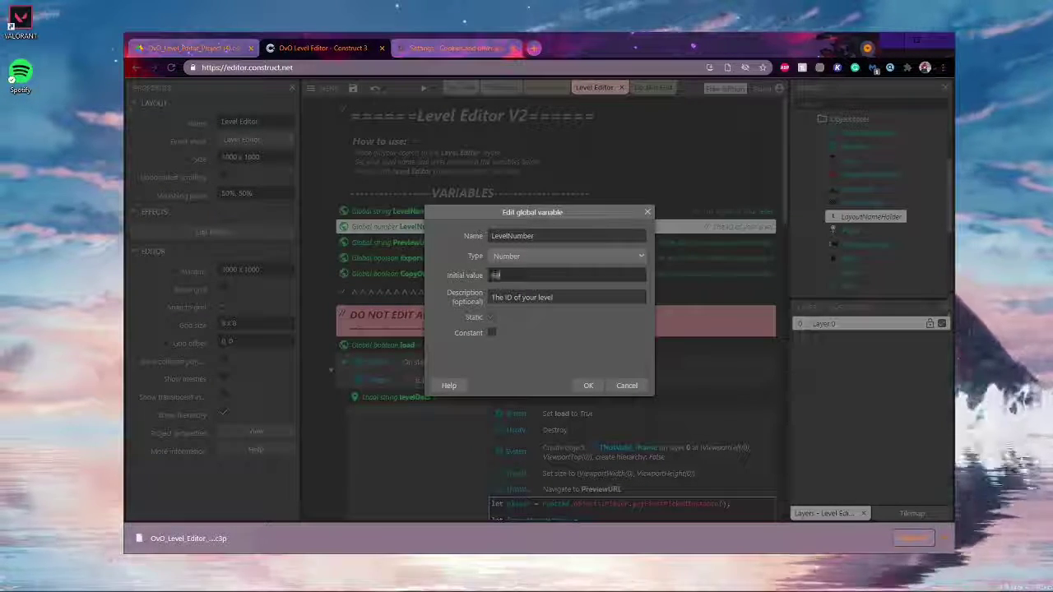
{"action": "left_click", "coordinate": [586, 386]}
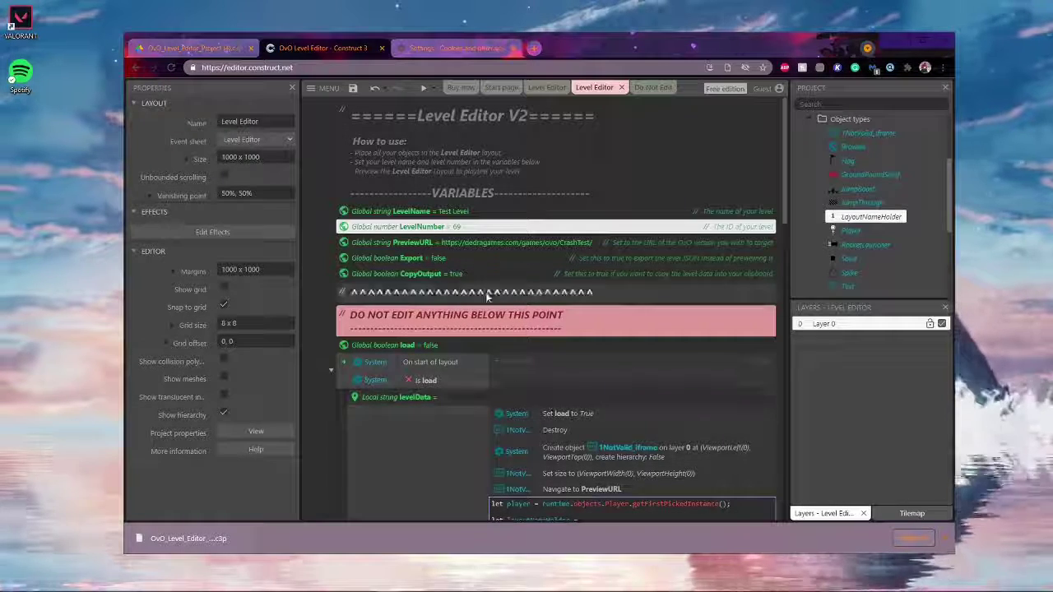
- Set the Export global variable's initial value to true
{"action": "double_click", "coordinate": [440, 257]}
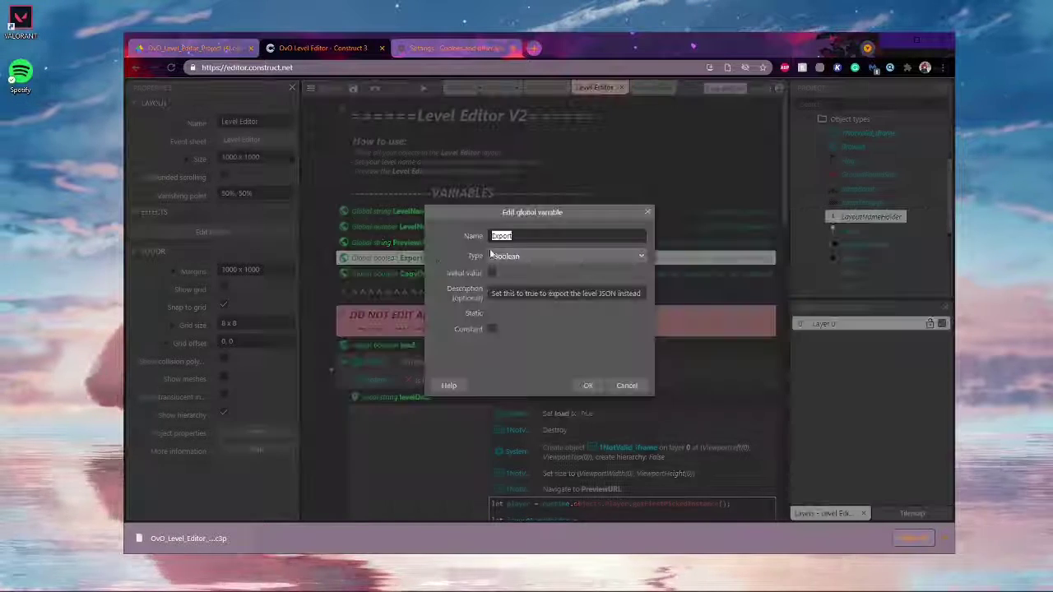
{"action": "left_click", "coordinate": [533, 275]}
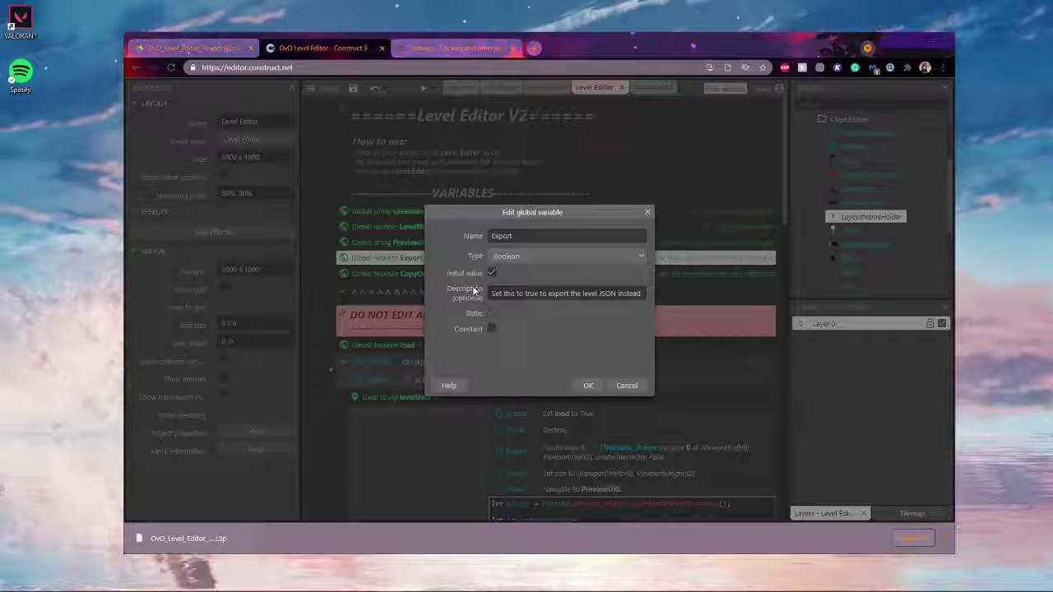
{"action": "left_click", "coordinate": [587, 386]}
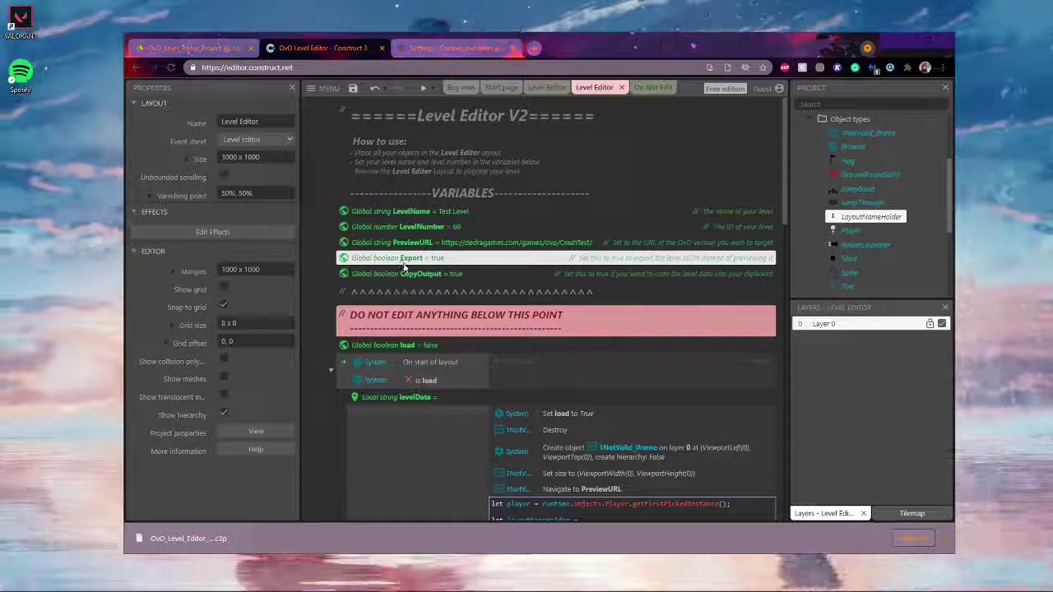
- Set the CopyOutput global variable's initial value to false
{"action": "left_click", "coordinate": [456, 274]}
{"action": "double_click", "coordinate": [456, 274]}
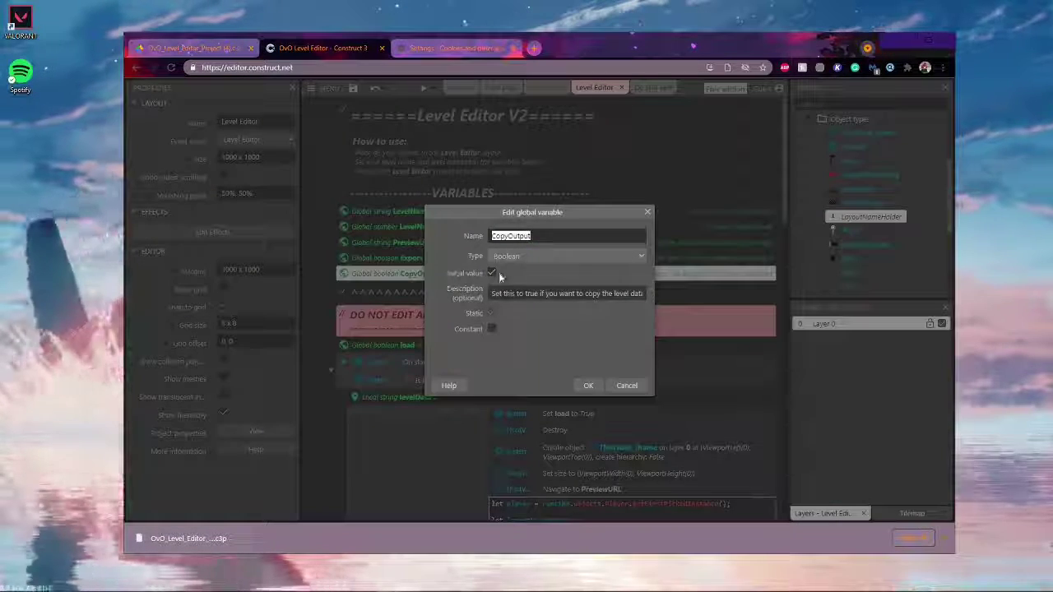
{"action": "left_click", "coordinate": [492, 272]}
{"action": "left_click", "coordinate": [588, 385]}
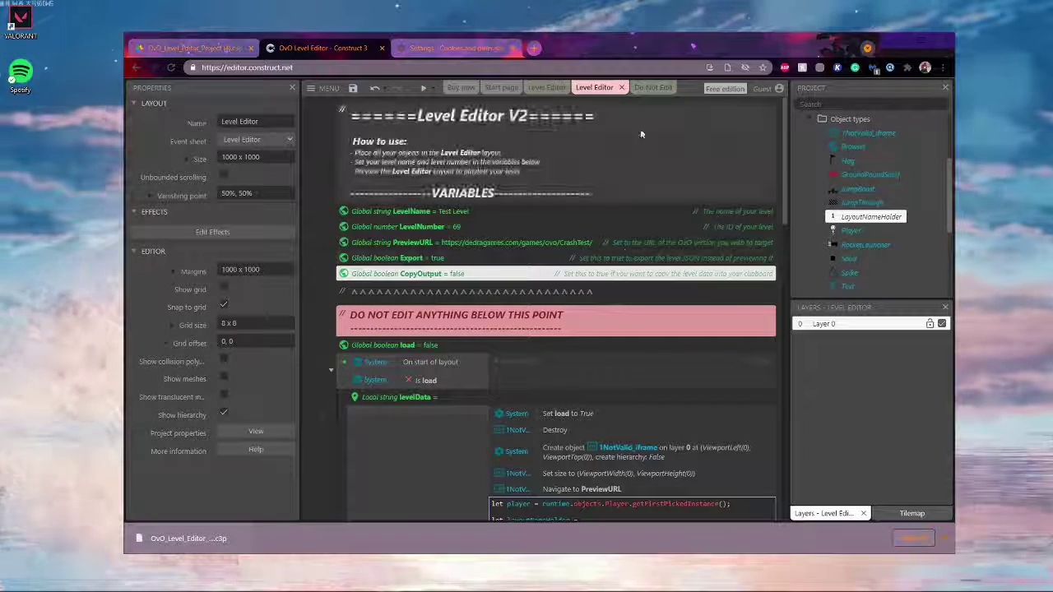
- Return to the Level Editor layout and preview it to export the level as Test Level.json
{"action": "left_click", "coordinate": [547, 87]}
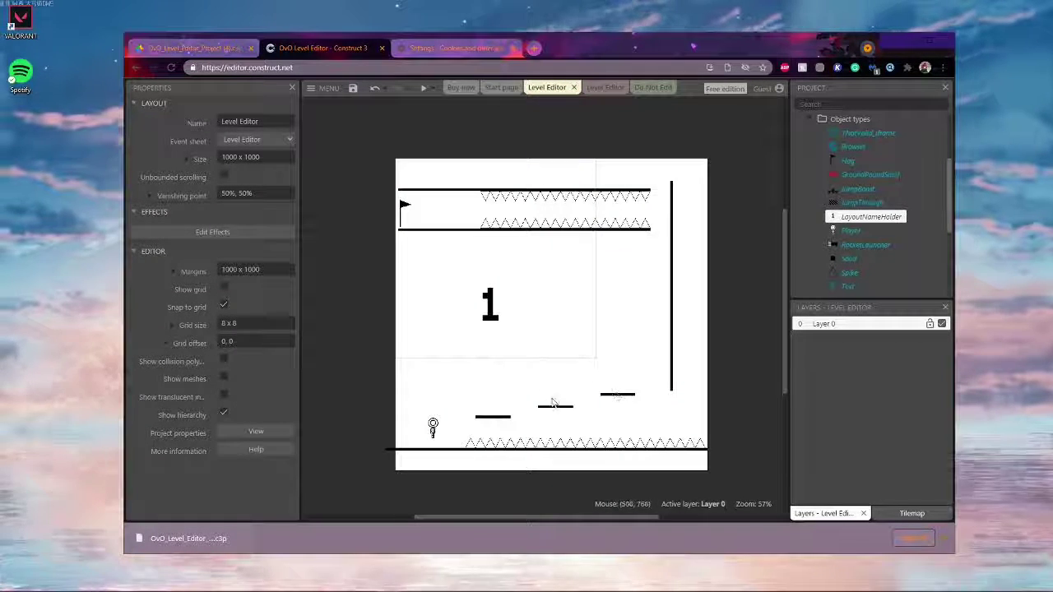
{"action": "left_click", "coordinate": [425, 88]}
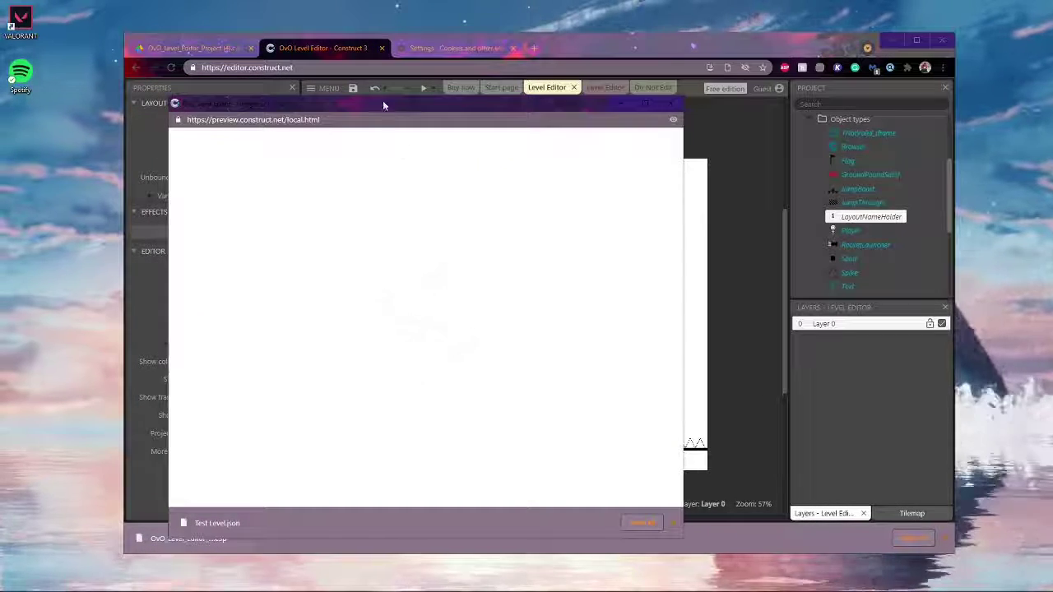
{"action": "left_click_drag", "start_coordinate": [381, 98], "coordinate": [488, 75]}
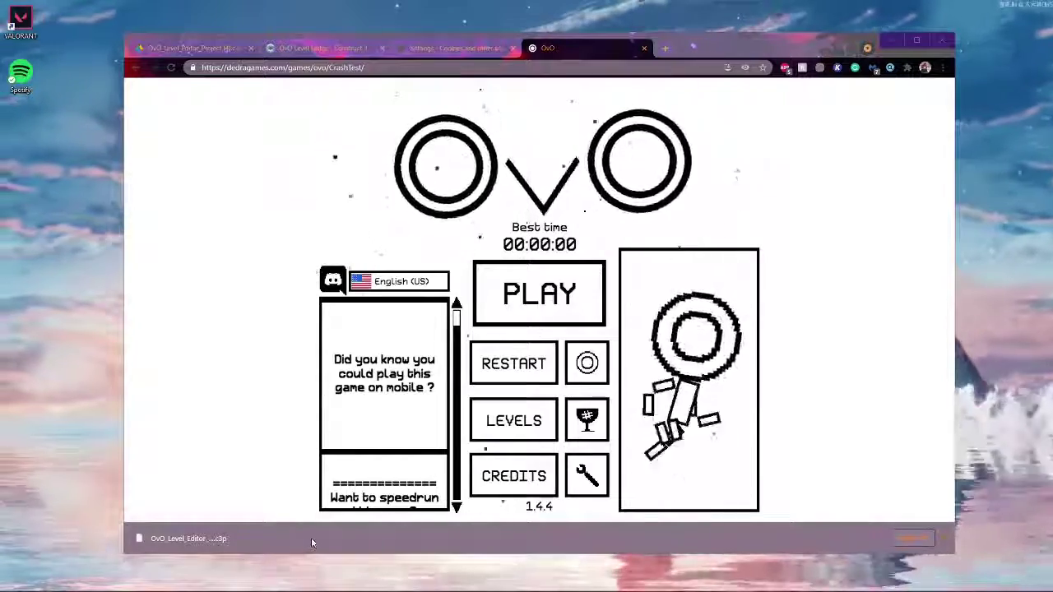
{"action": "mouse_move", "coordinate": [251, 588]}
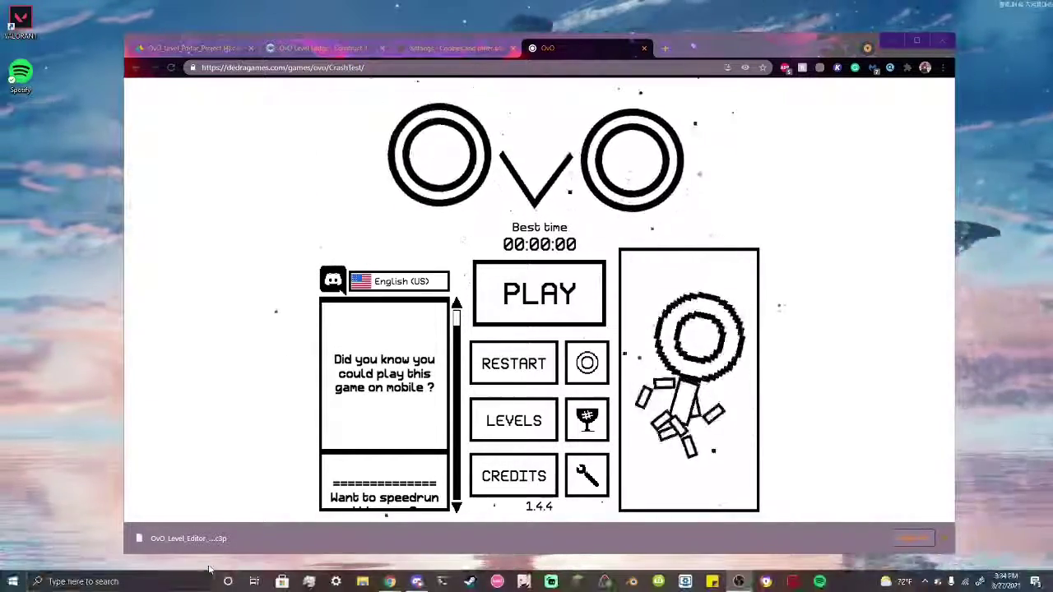
{"action": "left_click", "coordinate": [346, 68]}
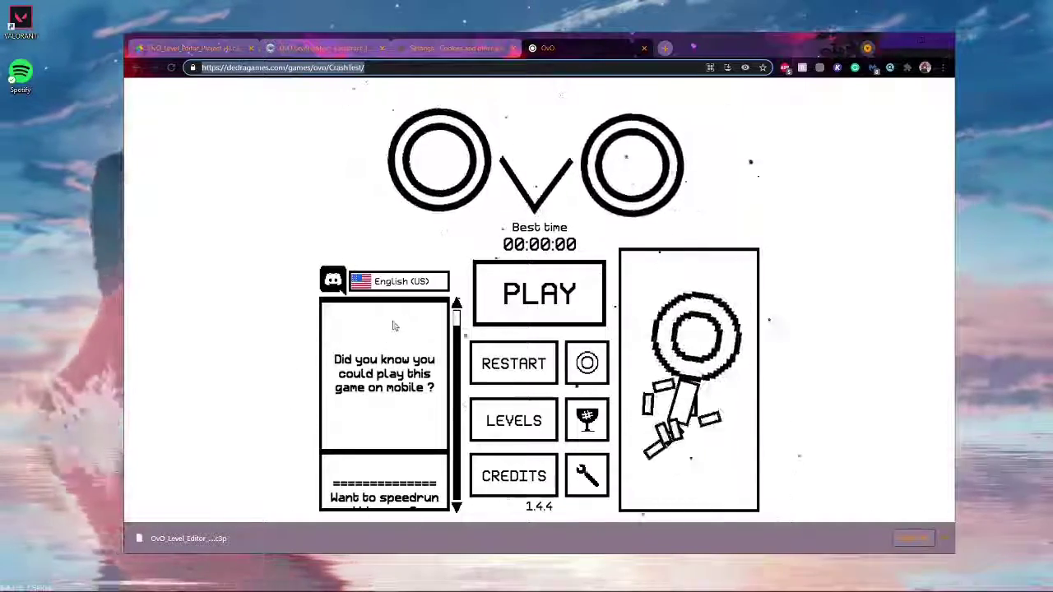
{"action": "left_click", "coordinate": [289, 68]}
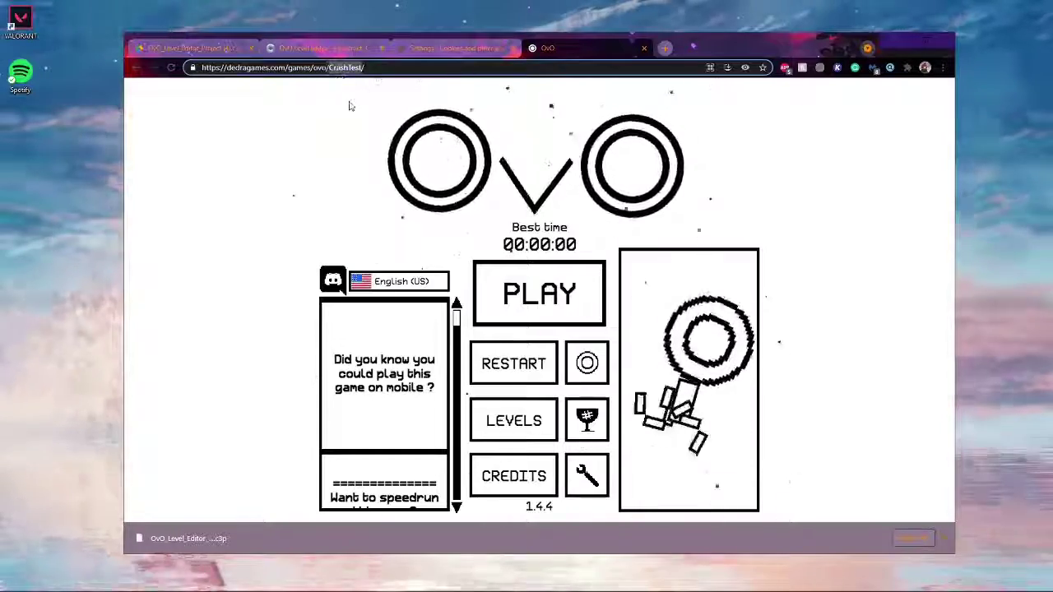
{"action": "left_click", "coordinate": [288, 168]}
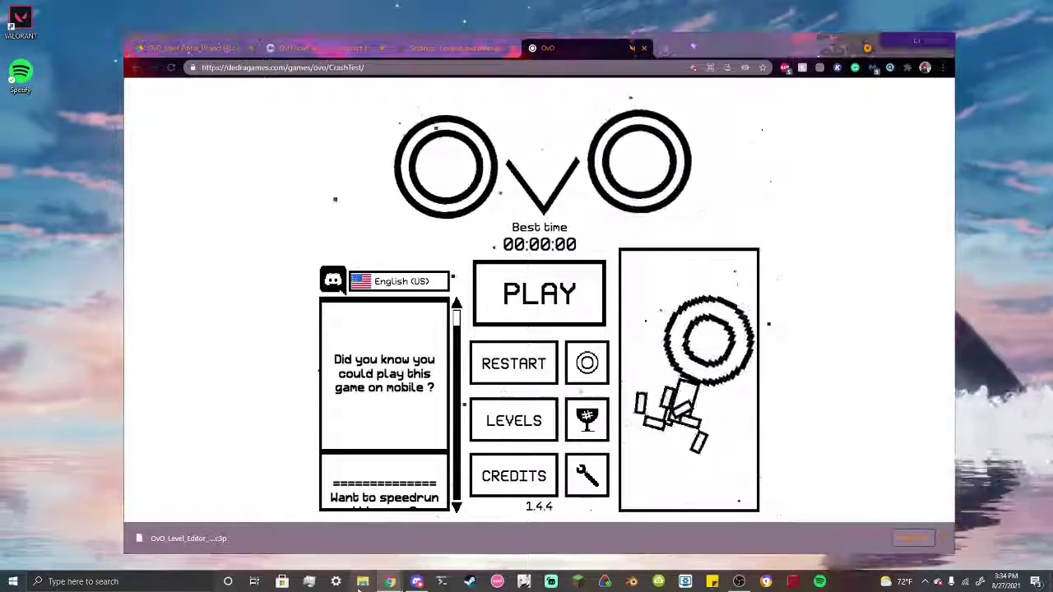
- Load Test Level.json from the Downloads folder into the OvO CrashTest game page
{"action": "left_click", "coordinate": [363, 582]}
{"action": "left_click", "coordinate": [188, 236]}
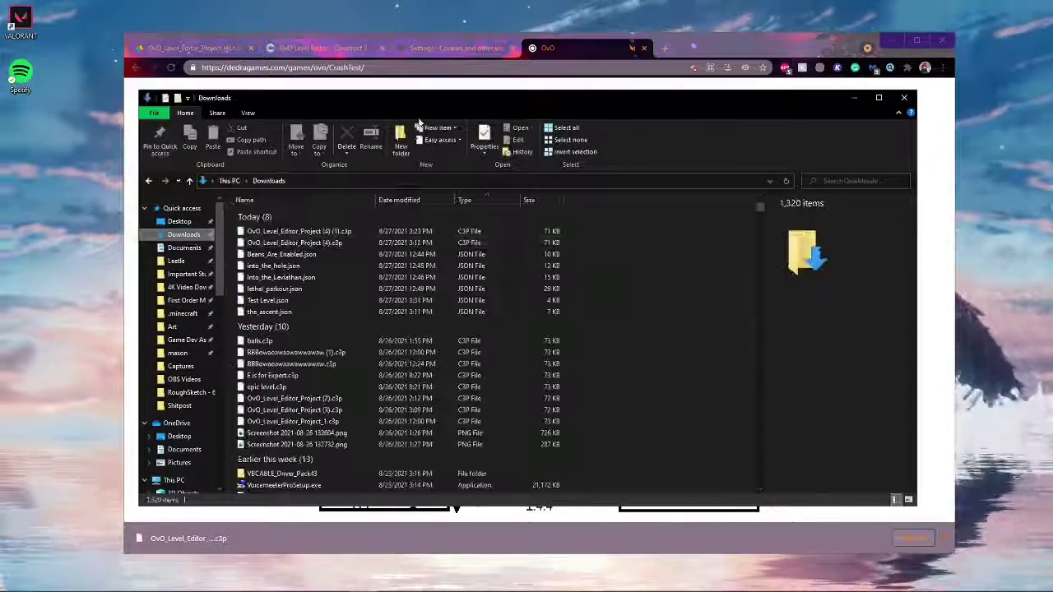
{"action": "left_click_drag", "start_coordinate": [395, 103], "coordinate": [715, 170]}
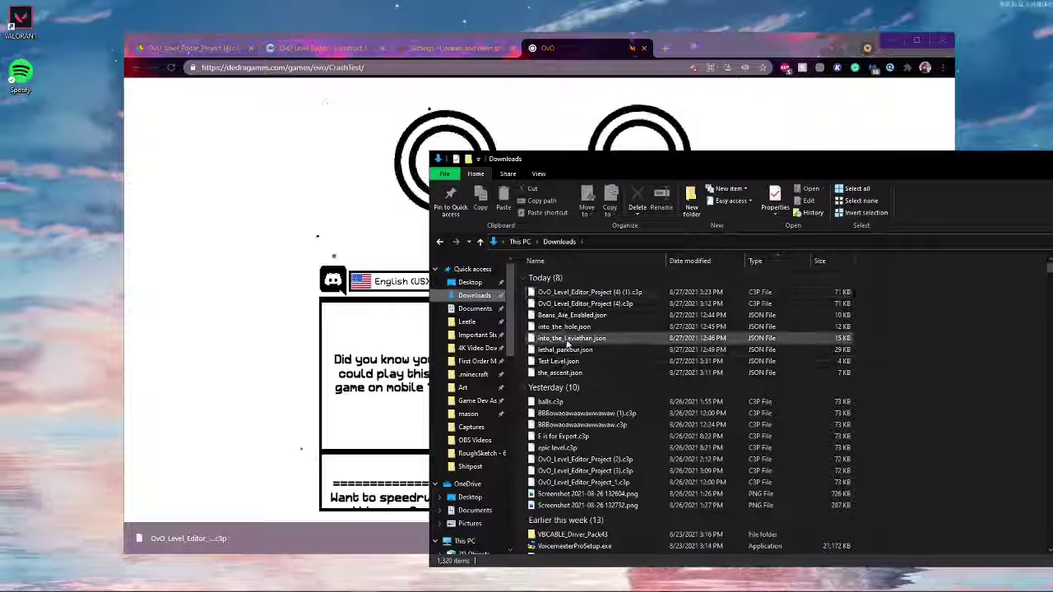
{"action": "left_click", "coordinate": [567, 364]}
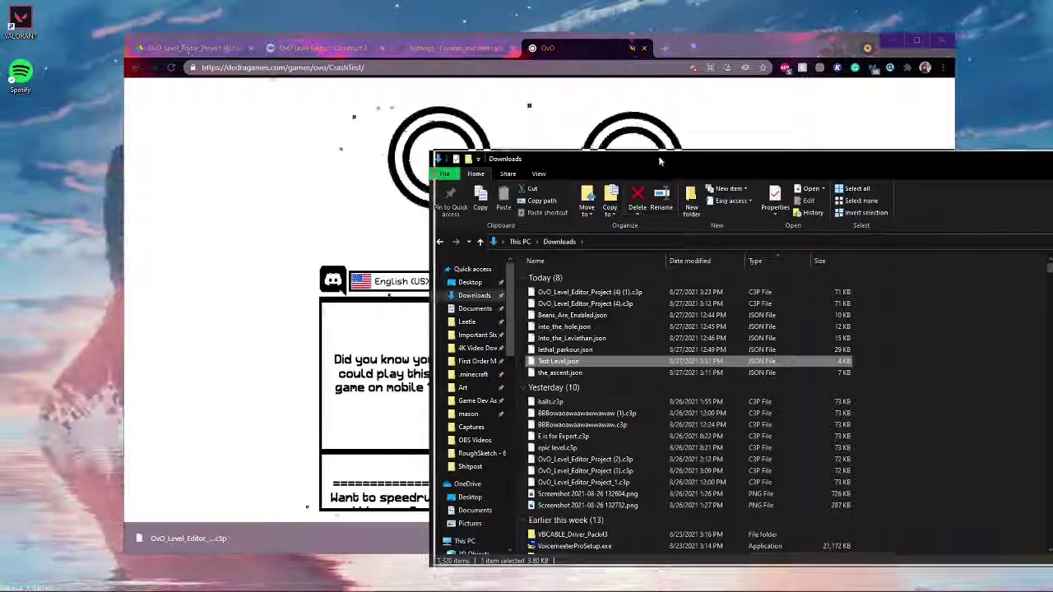
{"action": "left_click_drag", "start_coordinate": [659, 159], "coordinate": [809, 41]}
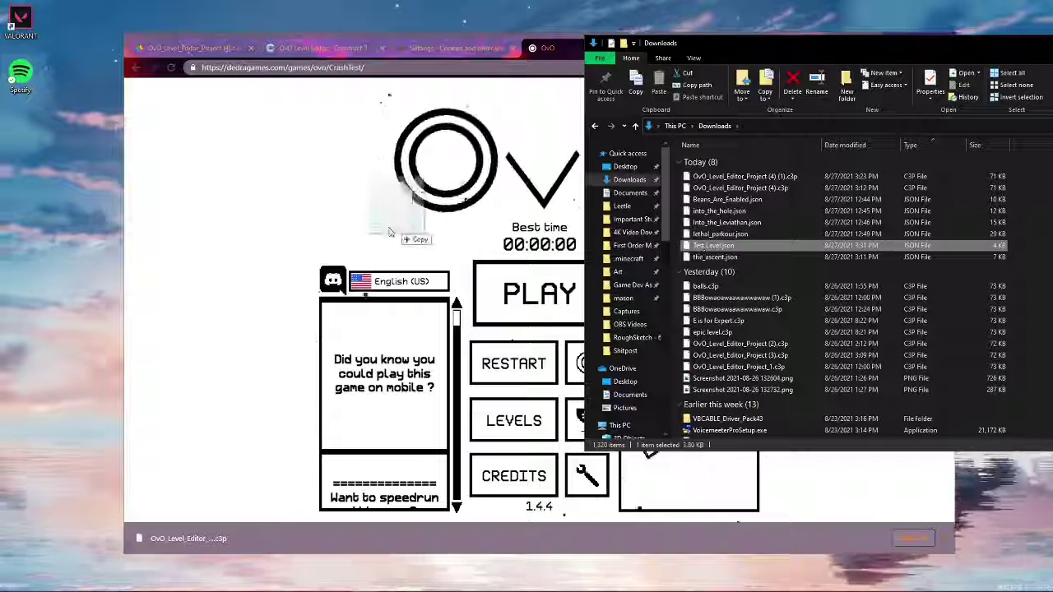
{"action": "left_click_drag", "start_coordinate": [336, 272], "coordinate": [252, 263]}
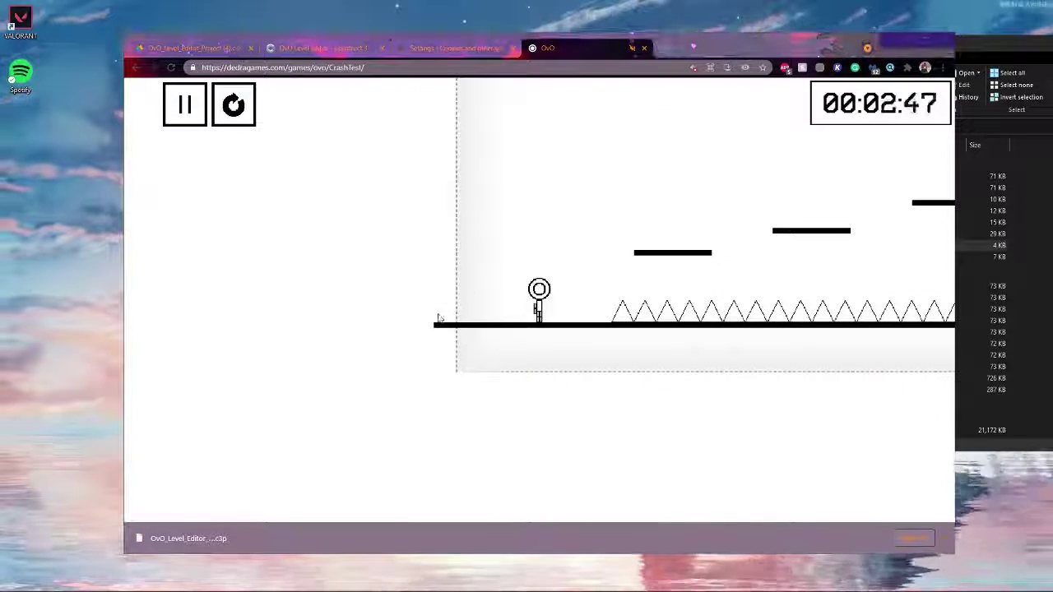
- Playtest the first part of Test Level, crossing the stepping platforms above the spikes and climbing the tall vertical wall
{"action": "key", "text": "Right"}
{"action": "key", "text": "Up"}
{"action": "key", "text": "Up"}
{"action": "key", "text": "Up"}
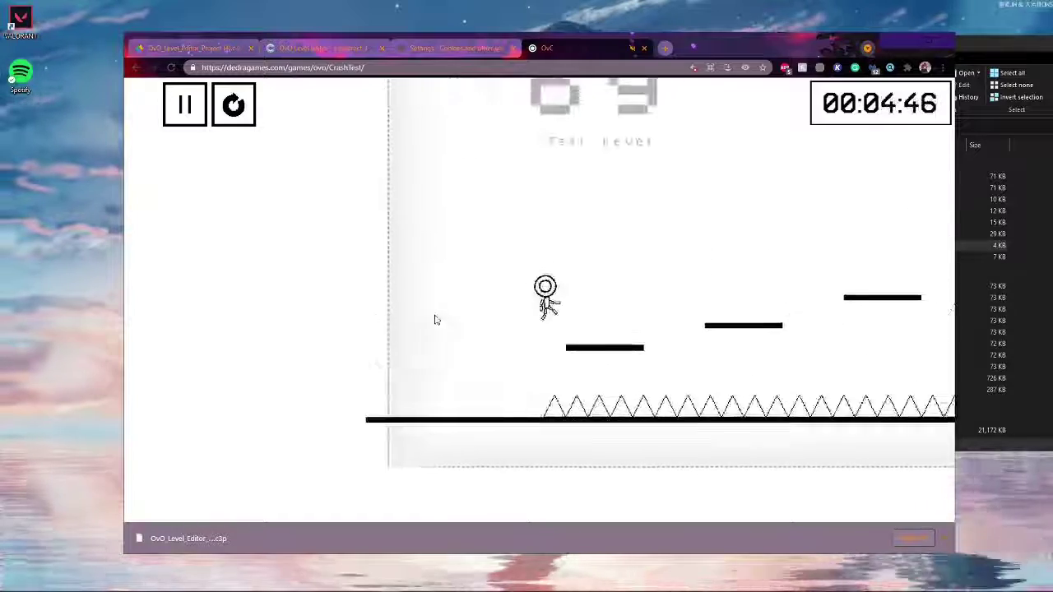
{"action": "key", "text": "Right"}
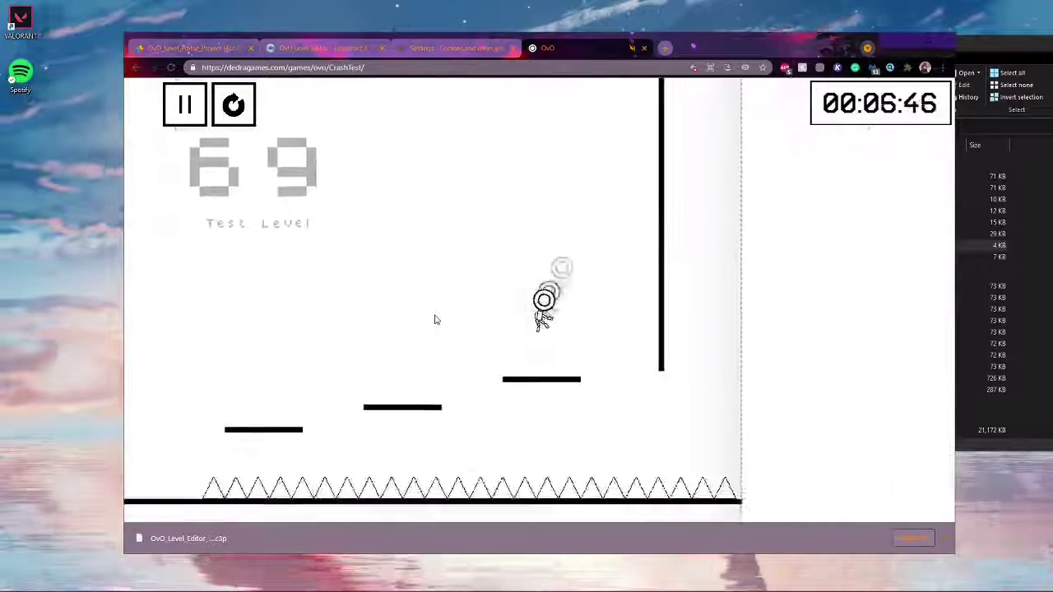
{"action": "key", "text": "Up"}
{"action": "key", "text": "Up"}
{"action": "key", "text": "Up"}
{"action": "key", "text": "Up"}
{"action": "key", "text": "Up"}
{"action": "key", "text": "Up"}
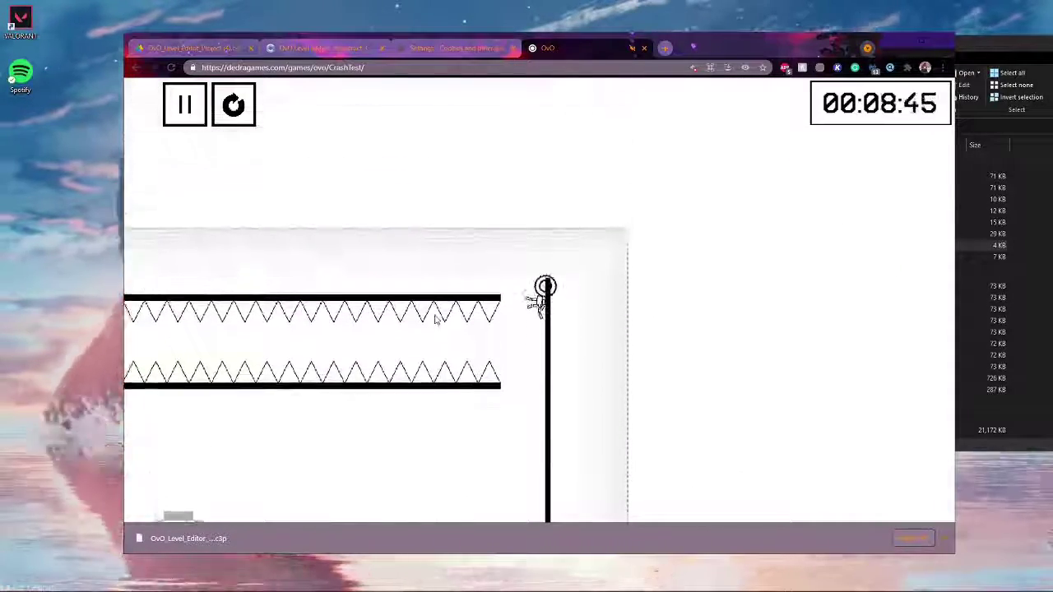
- Finish the Test Level run by crossing over the roof of the spiked corridor and reaching the flag
{"action": "key", "text": "Left"}
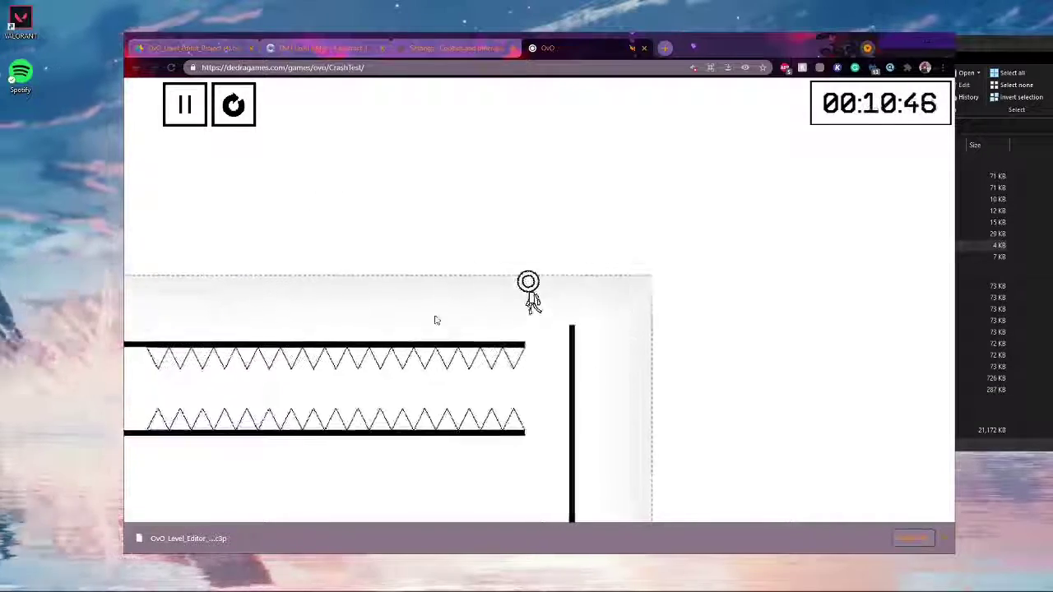
{"action": "key", "text": "Left"}
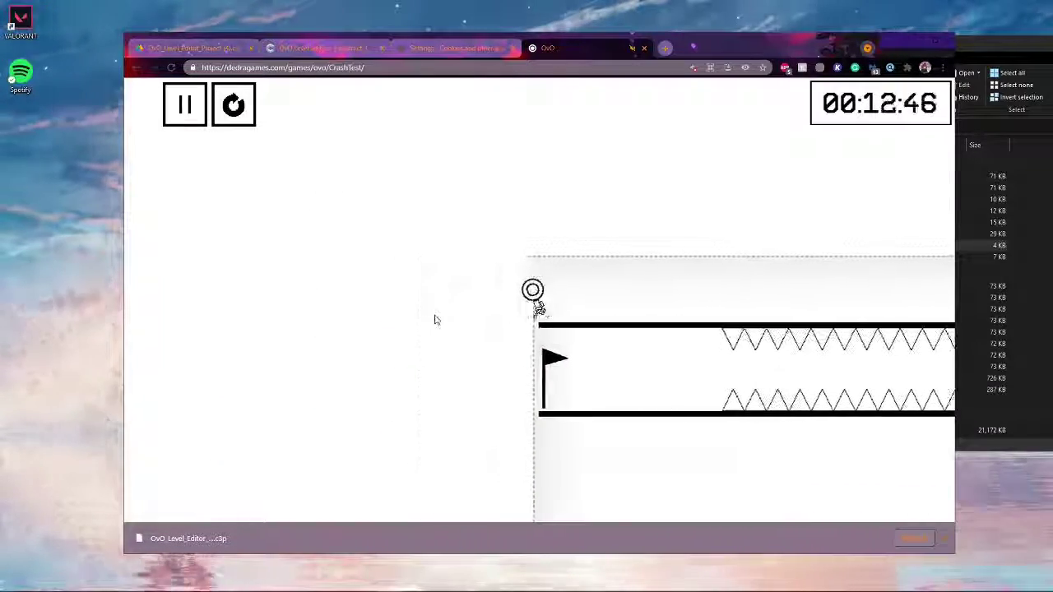
{"action": "key", "text": "Right"}
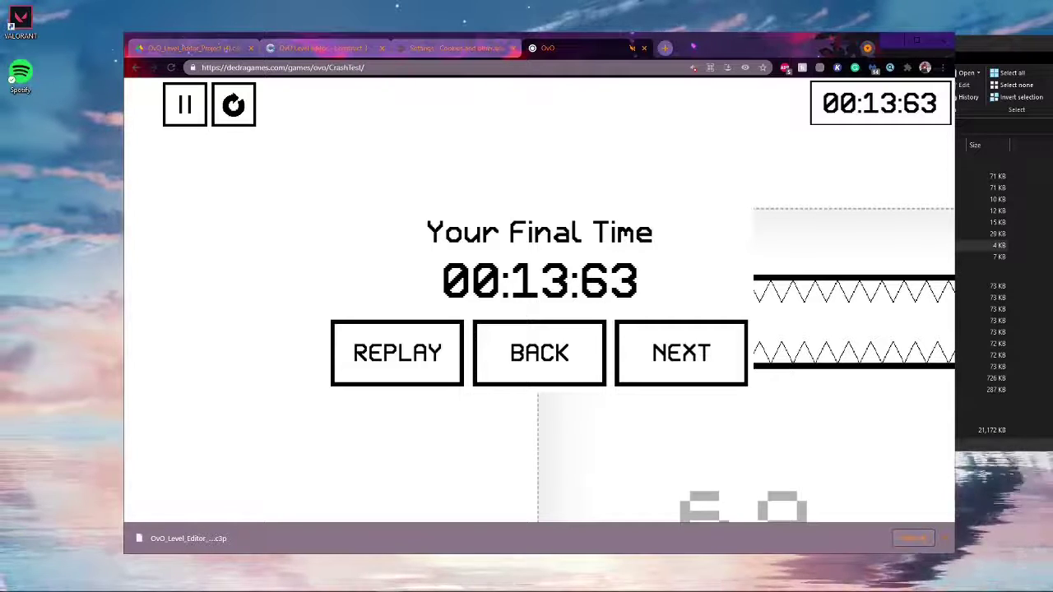
- Switch to Discord, browse the shared level files in the ovo-levels channel and download escape.json
{"action": "left_click_drag", "start_coordinate": [1052, 247], "coordinate": [337, 45]}
{"action": "scroll", "coordinate": [366, 470], "scroll_direction": "up", "scroll_amount": 5}
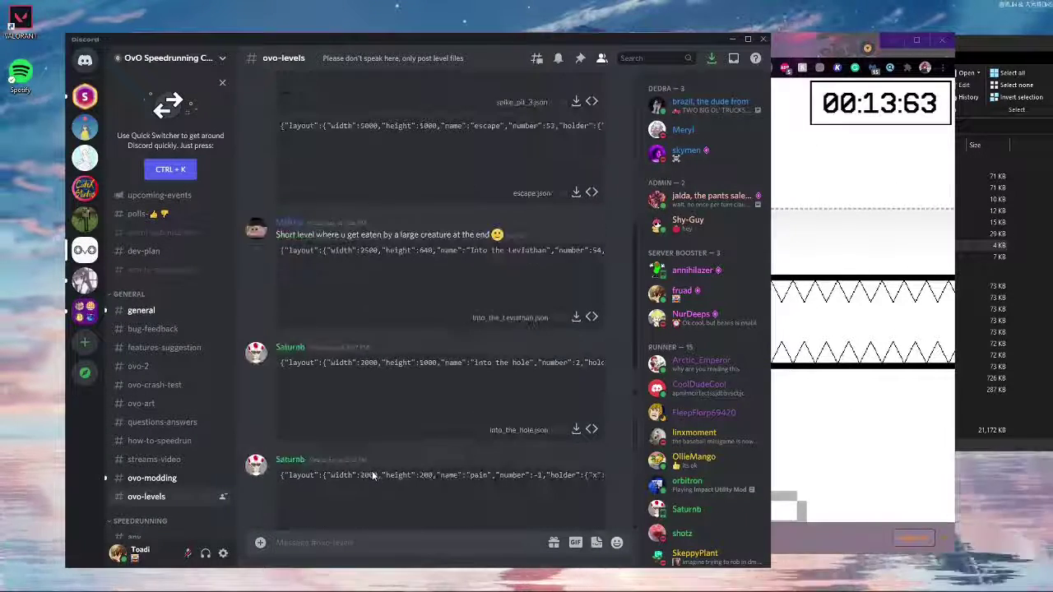
{"action": "scroll", "coordinate": [373, 473], "scroll_direction": "up", "scroll_amount": 5}
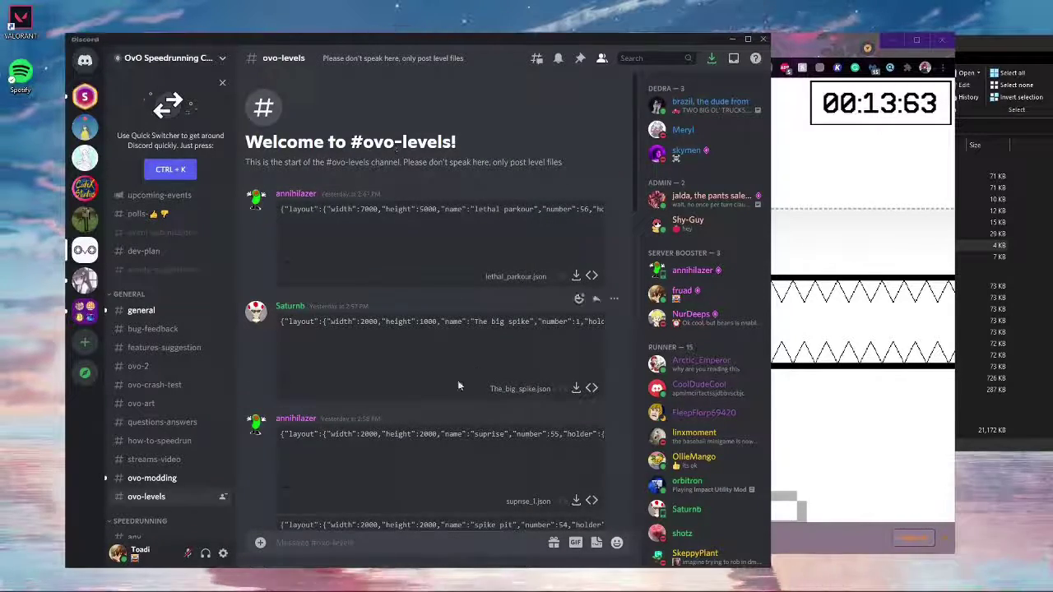
{"action": "scroll", "coordinate": [417, 447], "scroll_direction": "down", "scroll_amount": 10}
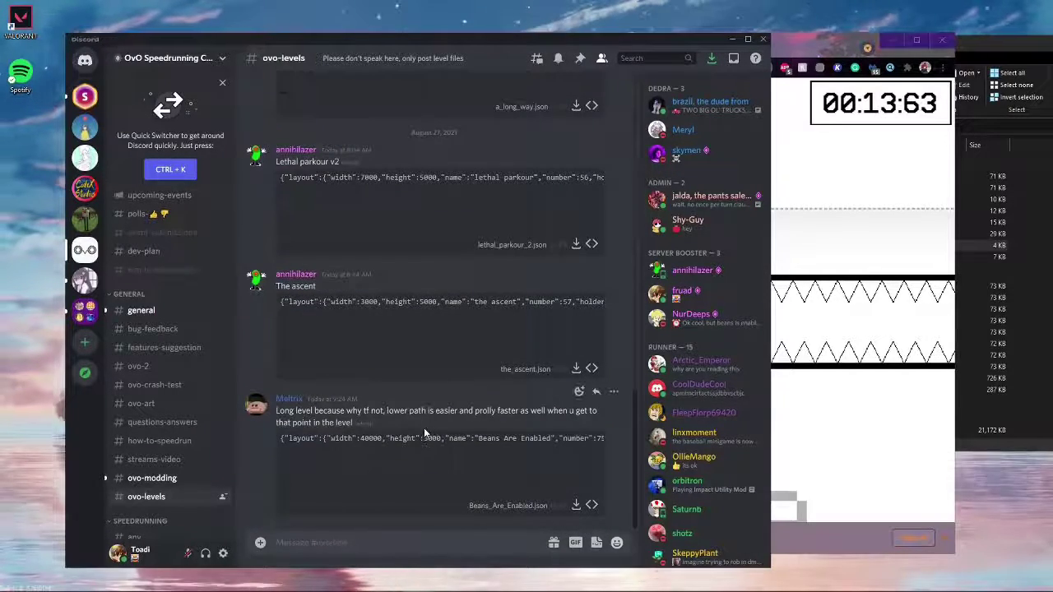
{"action": "scroll", "coordinate": [424, 433], "scroll_direction": "down", "scroll_amount": 10}
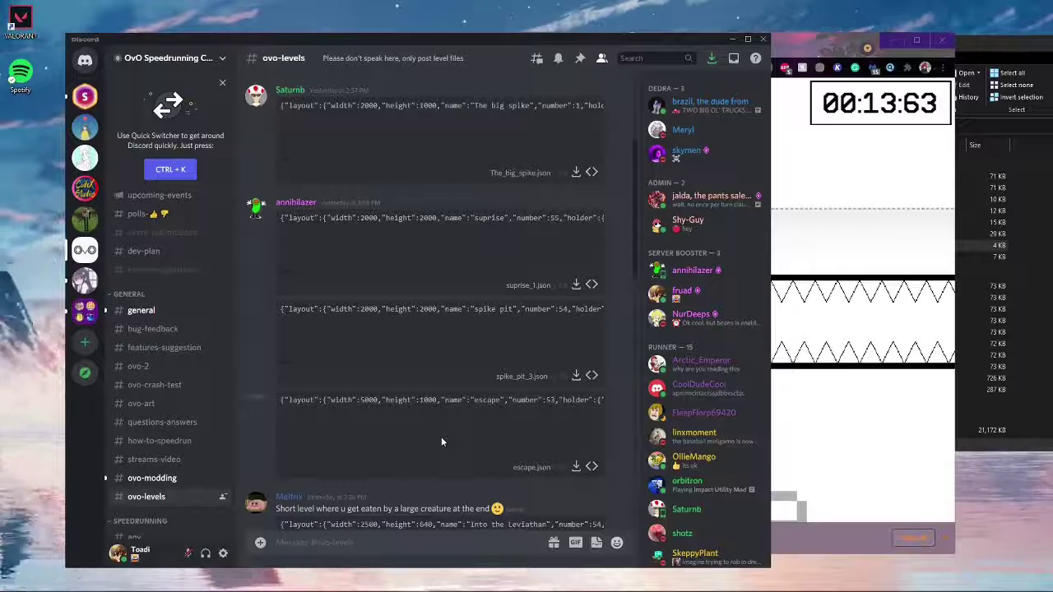
{"action": "scroll", "coordinate": [526, 522], "scroll_direction": "down", "scroll_amount": 1}
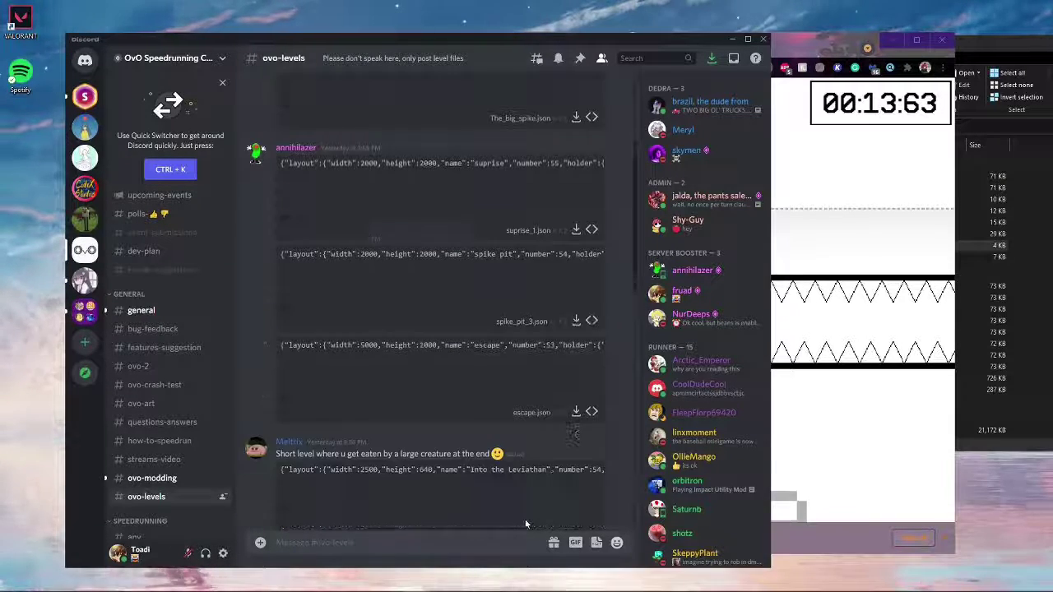
{"action": "scroll", "coordinate": [525, 522], "scroll_direction": "up", "scroll_amount": 5}
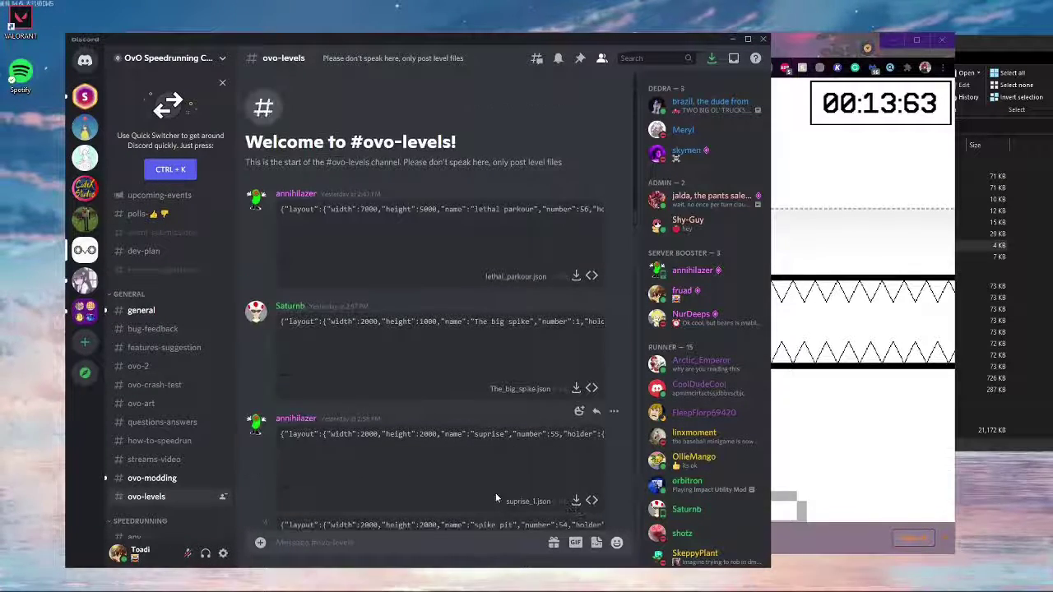
{"action": "scroll", "coordinate": [496, 498], "scroll_direction": "down", "scroll_amount": 2}
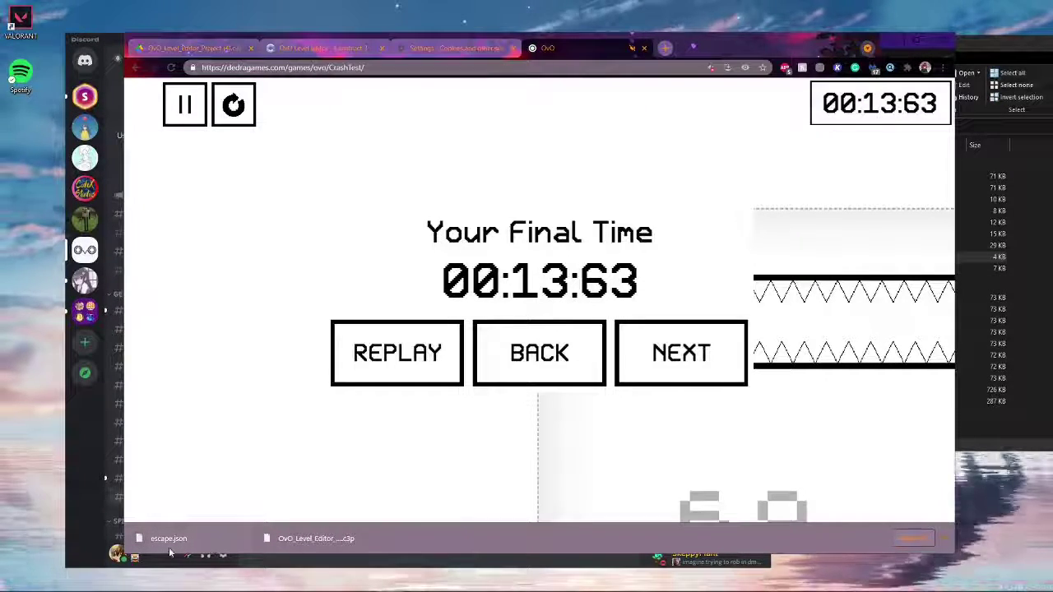
- Load the downloaded escape.json level file into the OvO CrashTest game page
{"action": "left_click_drag", "start_coordinate": [171, 541], "coordinate": [267, 378]}
{"action": "left_click_drag", "start_coordinate": [297, 281], "coordinate": [295, 280]}
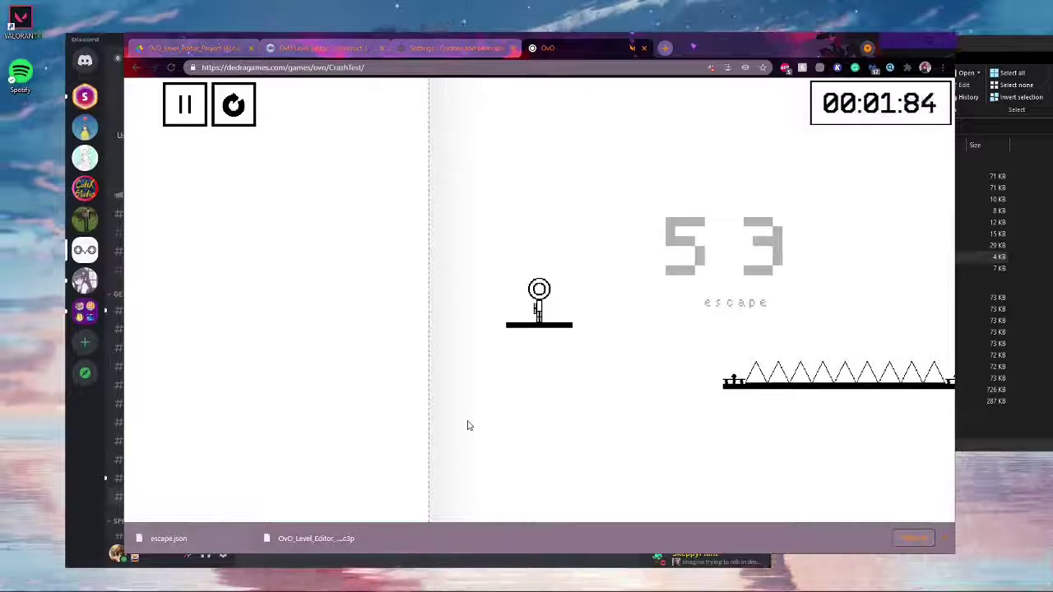
- Try a first run of the escape level over the spike strip and past the spiked black block, and restart the level
{"action": "key", "text": "Right"}
{"action": "key", "text": "Up"}
{"action": "key", "text": "Up"}
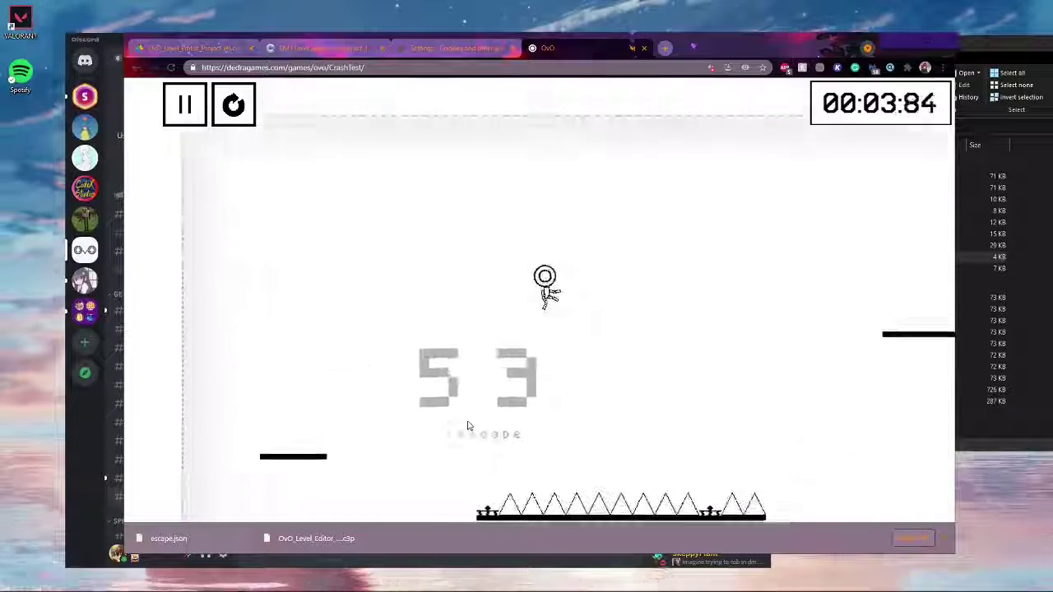
{"action": "key", "text": "Right"}
{"action": "key", "text": "Up"}
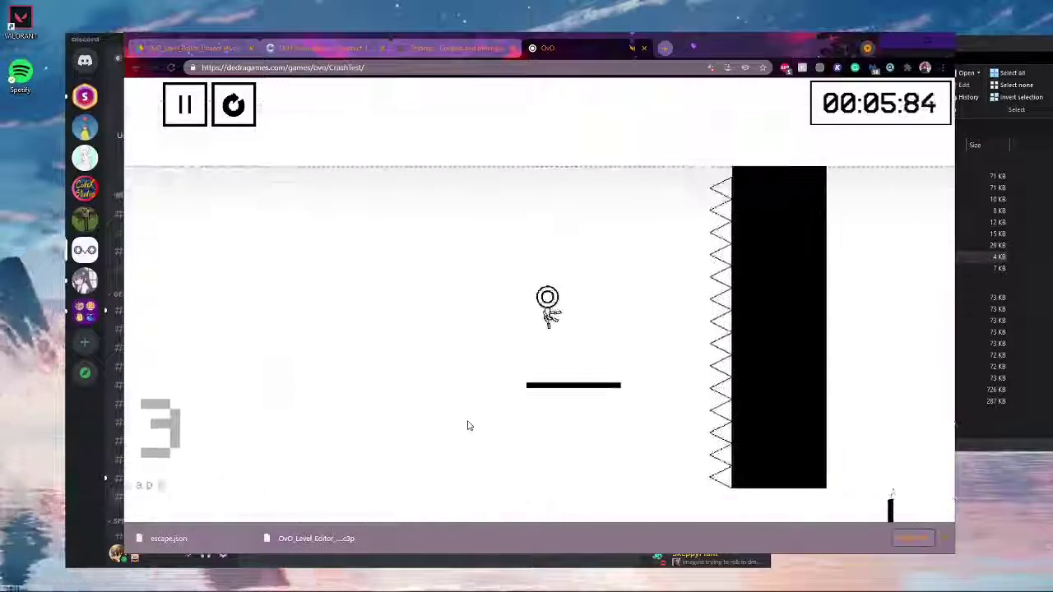
{"action": "key", "text": "Right"}
{"action": "key", "text": "Up"}
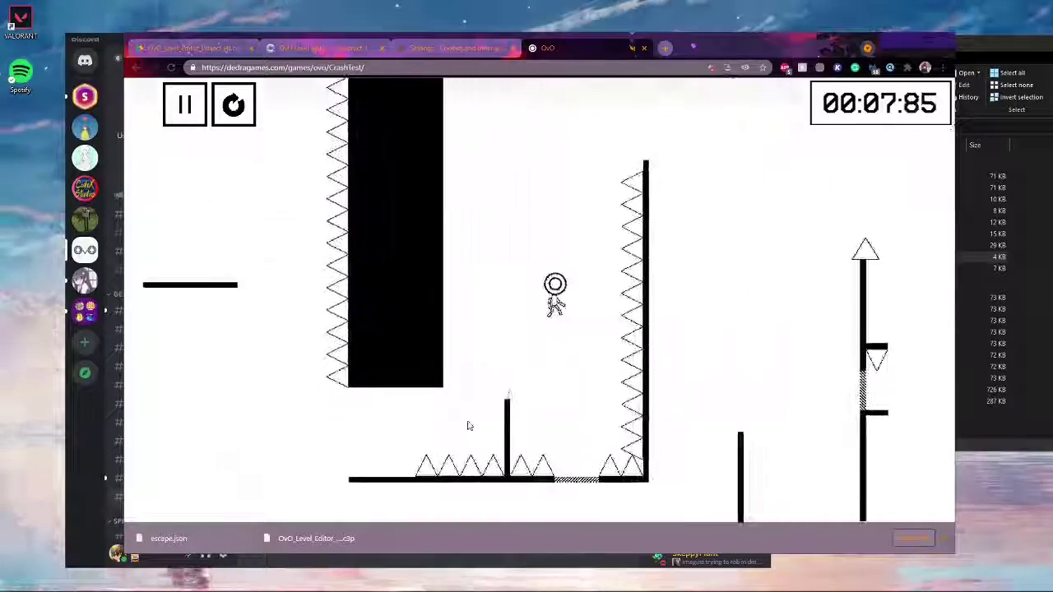
{"action": "key", "text": "Right"}
{"action": "key", "text": "Up"}
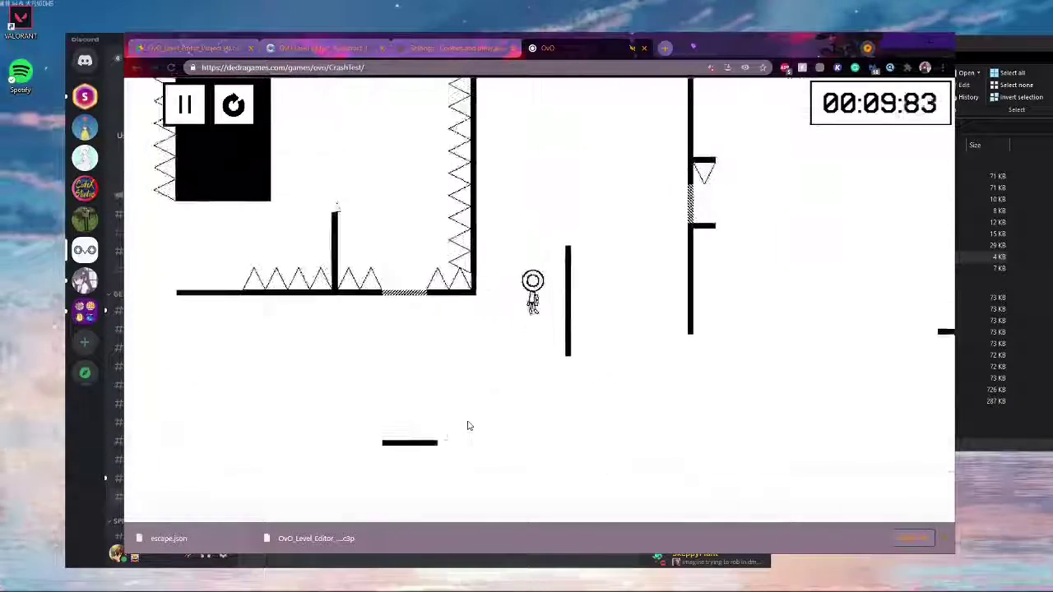
{"action": "key", "text": "Down"}
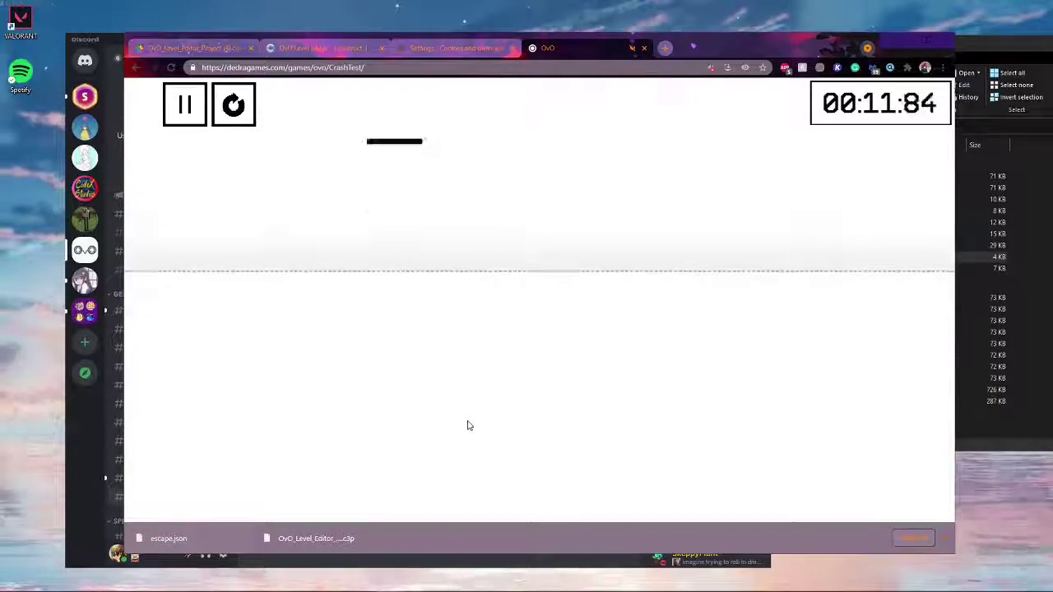
{"action": "key", "text": "r"}
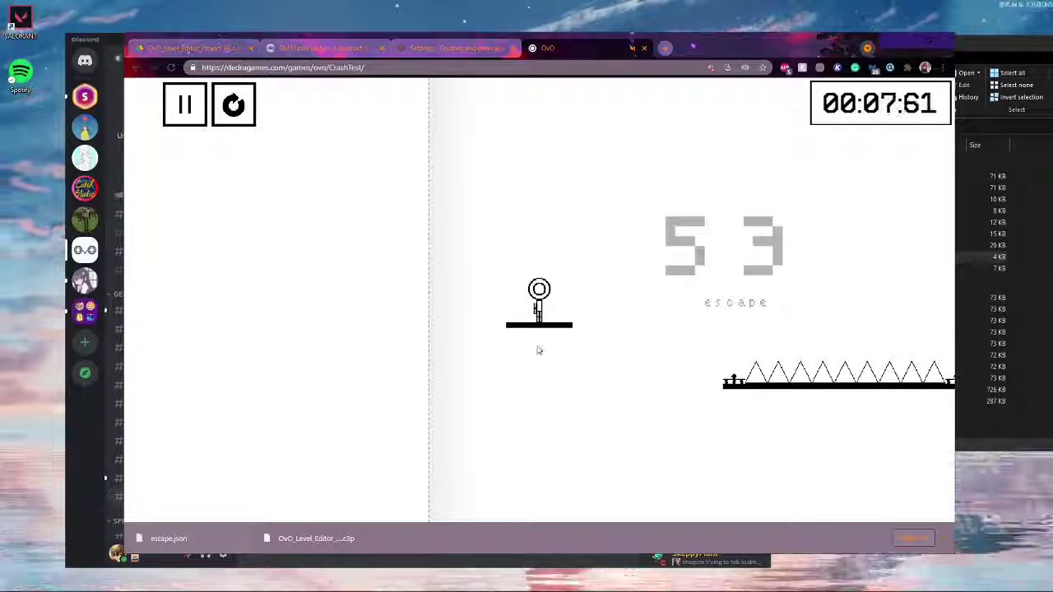
- Run the escape level again, crossing the spike strip, passing the spiked black block and dropping through the hatched floor section
{"action": "key", "text": "Right"}
{"action": "key", "text": "Up"}
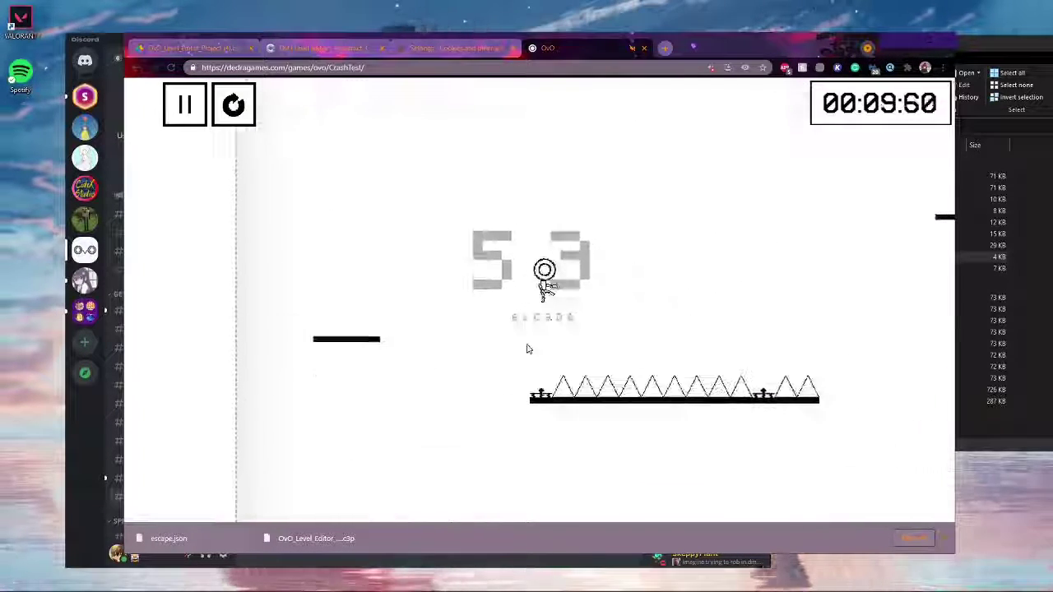
{"action": "key", "text": "Right"}
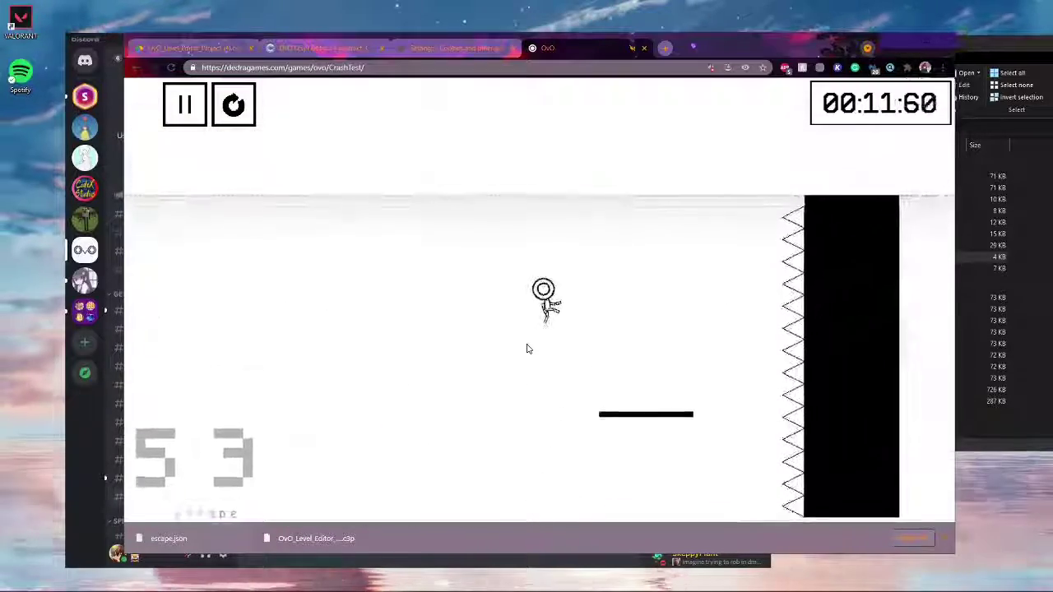
{"action": "key", "text": "Right"}
{"action": "key", "text": "Up"}
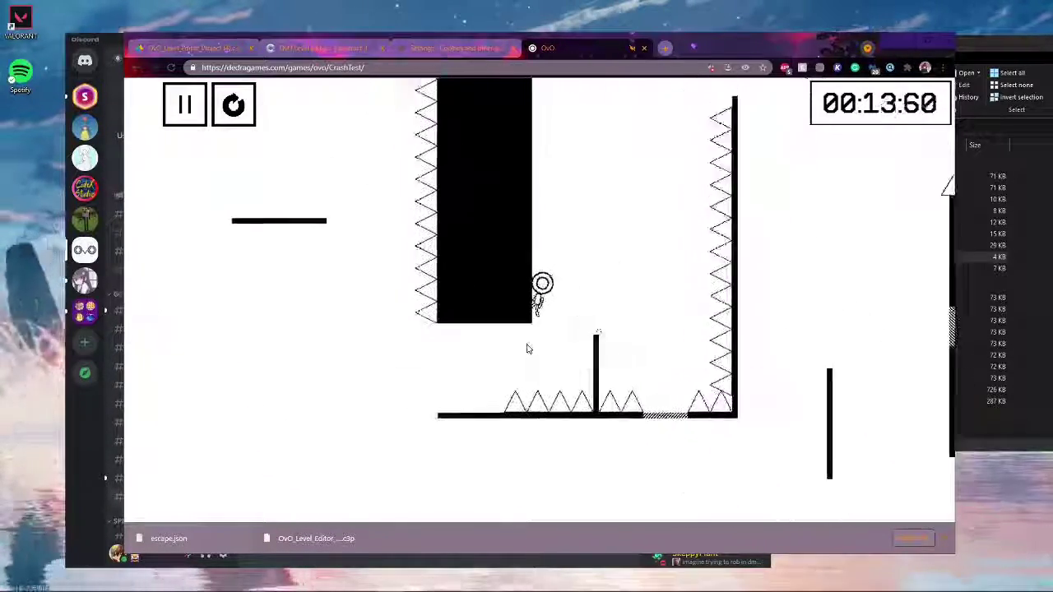
{"action": "key", "text": "Down"}
{"action": "key", "text": "Right"}
{"action": "key", "text": "Up"}
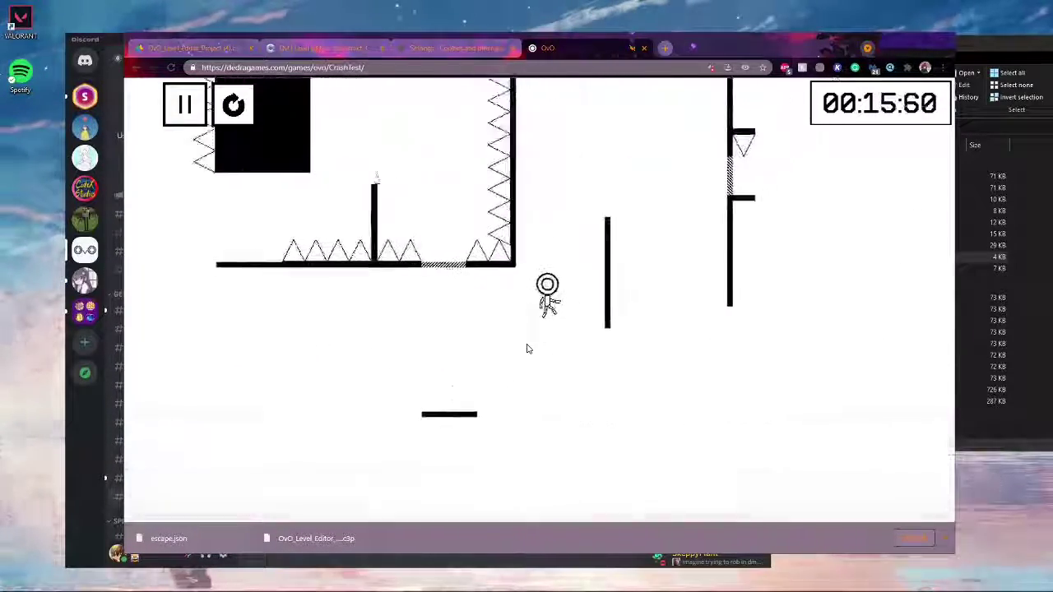
- Wall-jump up between the free-standing vertical walls and get past the spike-topped wall to the entrance of the spiked arch passage
{"action": "key", "text": "Up"}
{"action": "key", "text": "Right"}
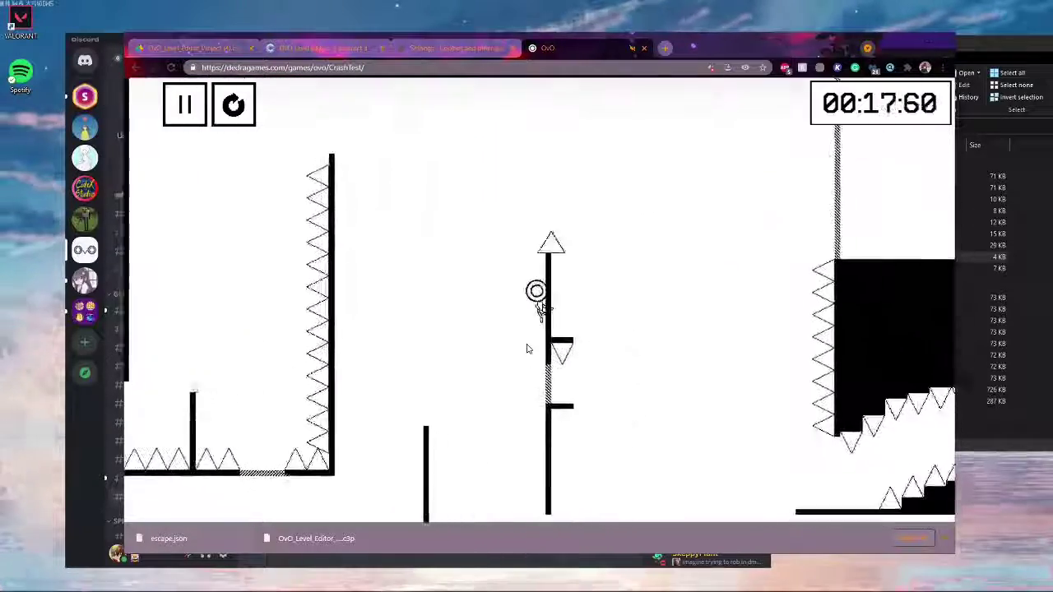
{"action": "key", "text": "Up"}
{"action": "key", "text": "Left"}
{"action": "key", "text": "Up"}
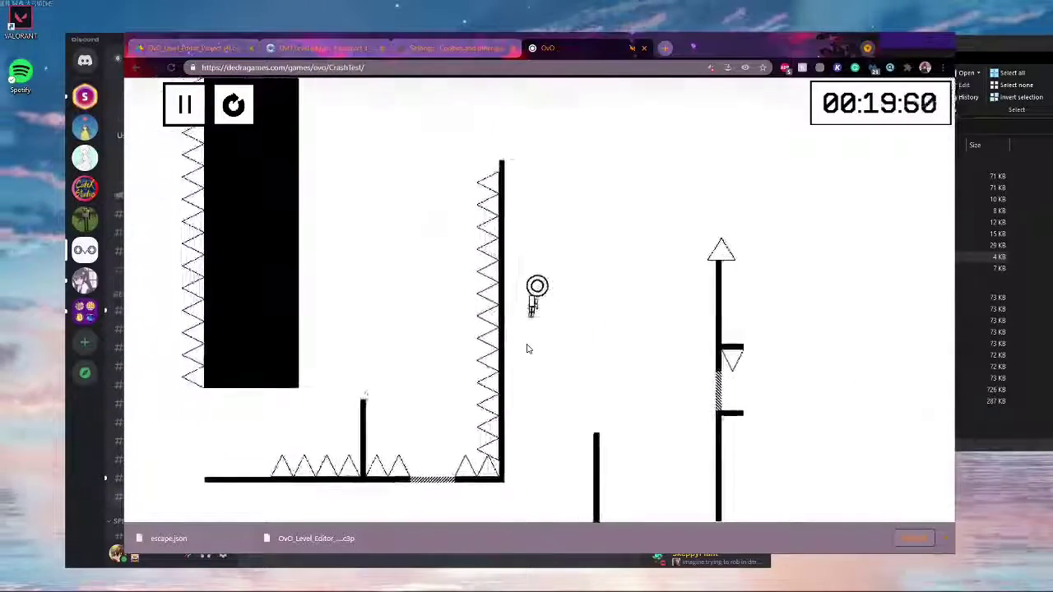
{"action": "key", "text": "Up"}
{"action": "key", "text": "Right"}
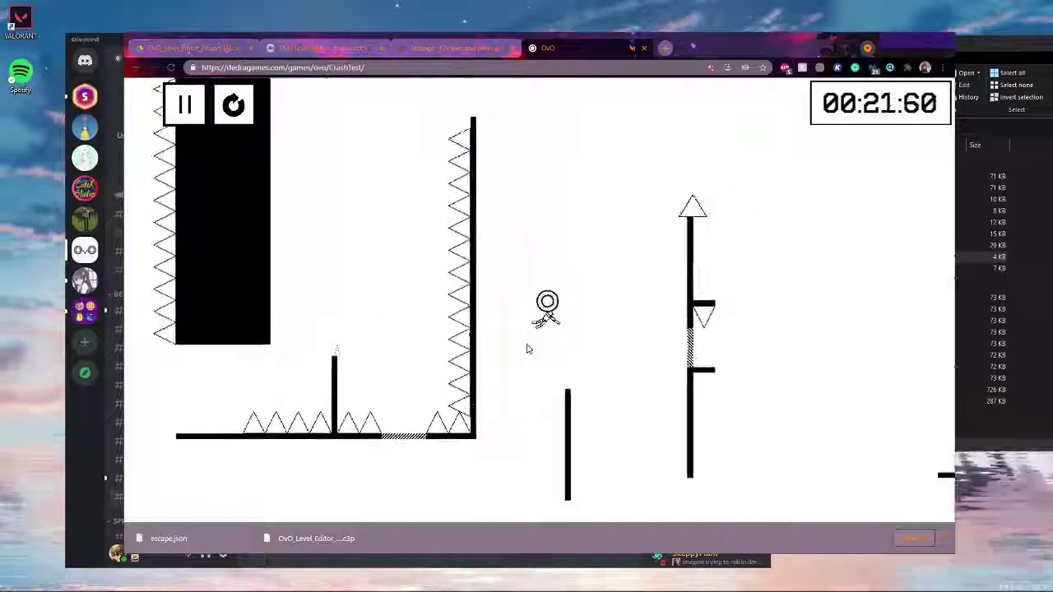
{"action": "key", "text": "Up"}
{"action": "key", "text": "Left"}
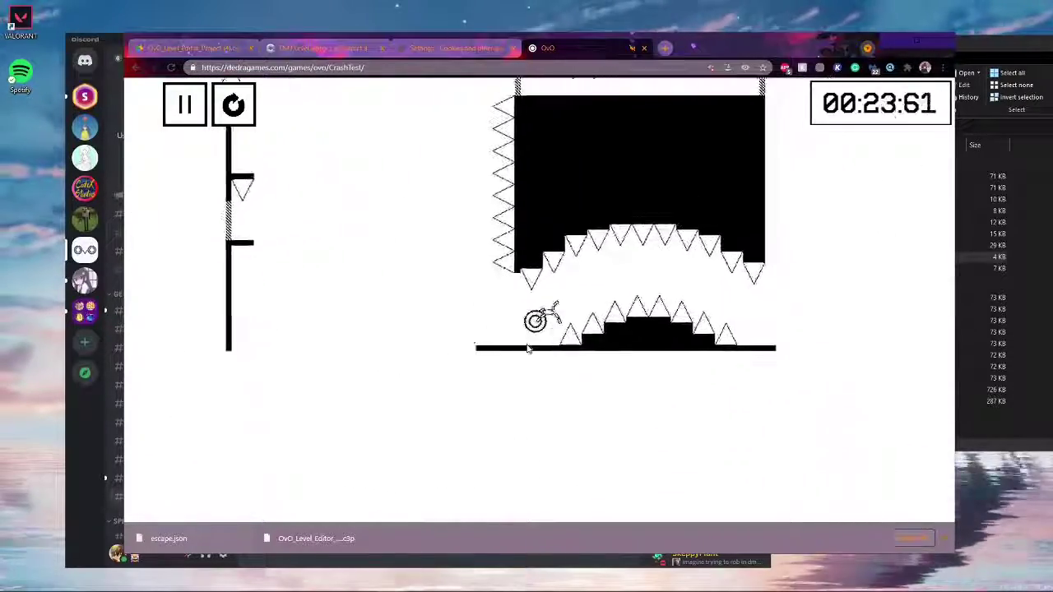